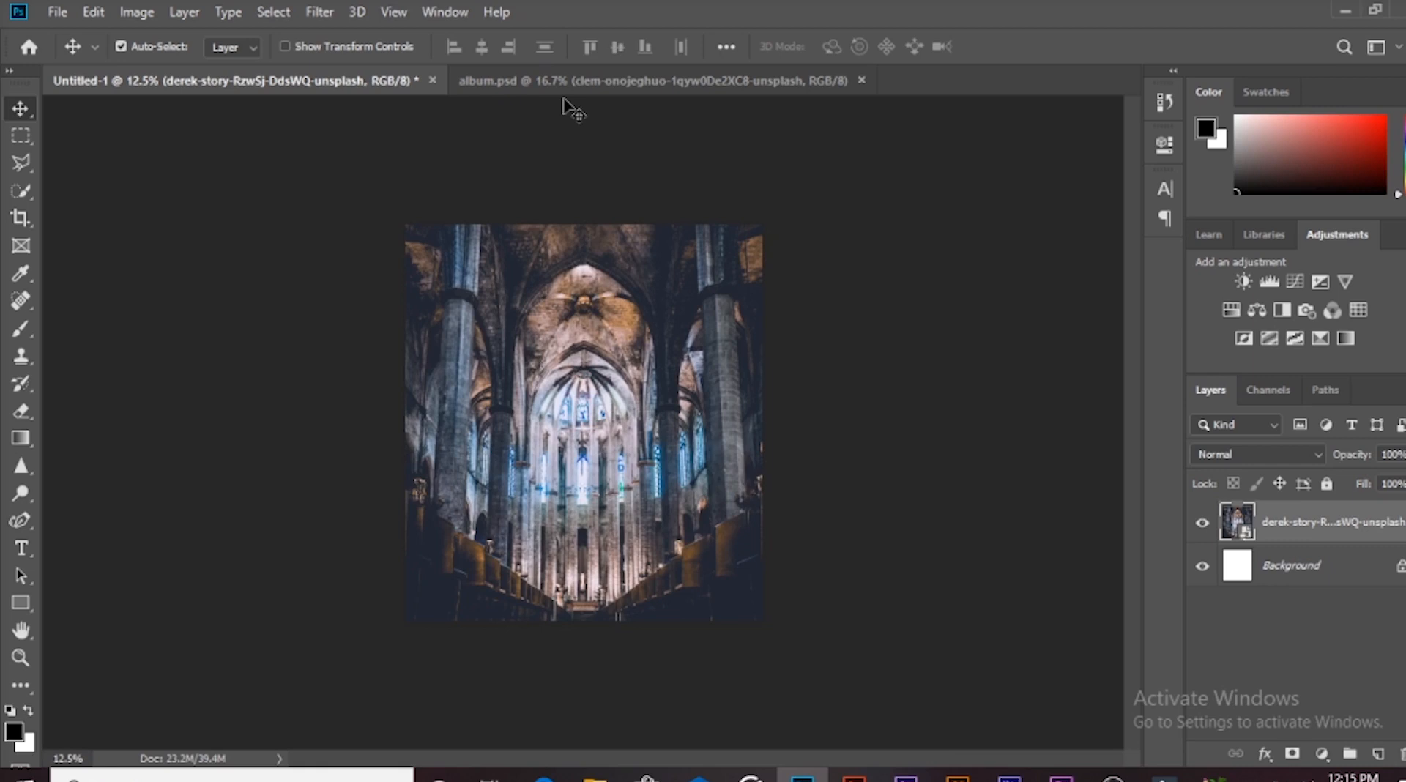
Bring the cut-out portrait from album.psd into the Untitled-1 document and place it centrally over the church photo
click(564, 82)
drag(594, 356, 578, 419)
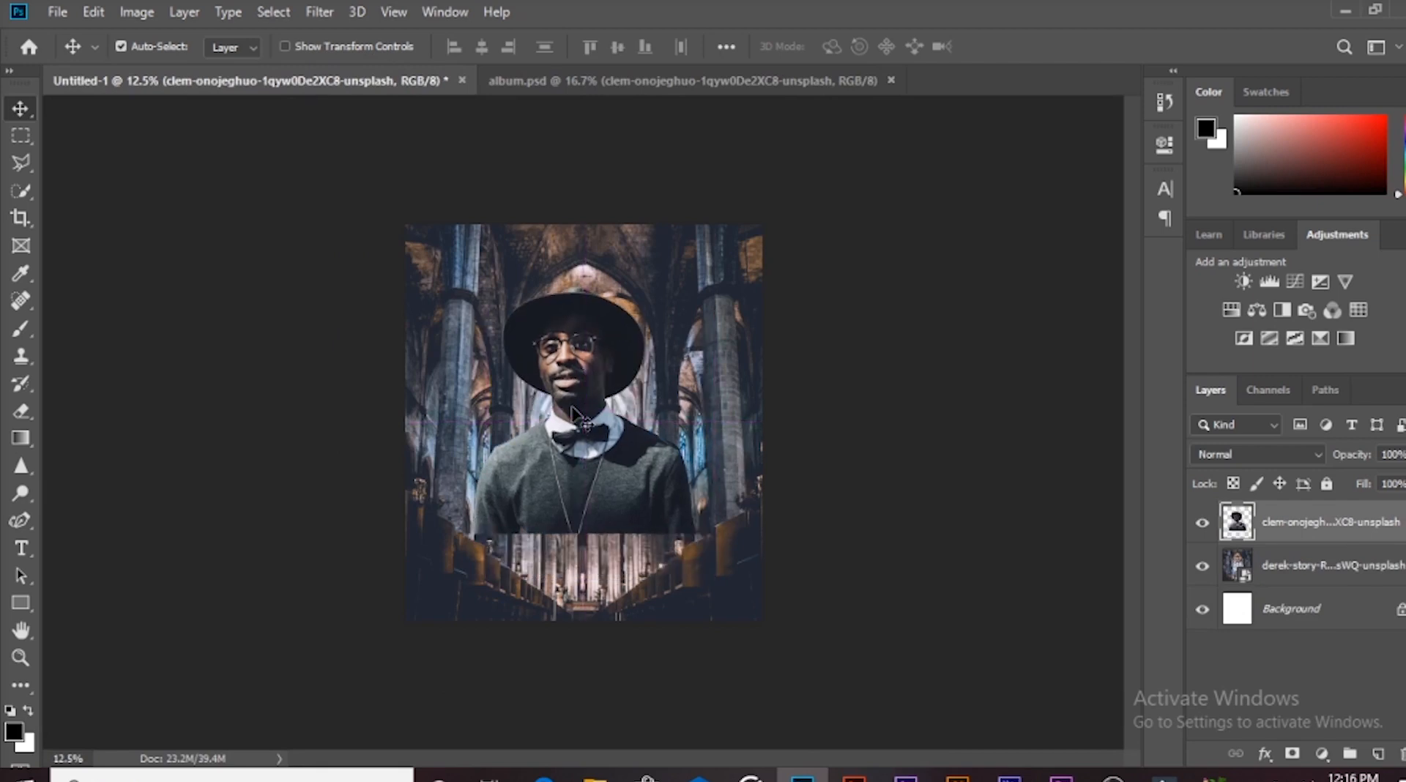
key(ctrl+plus)
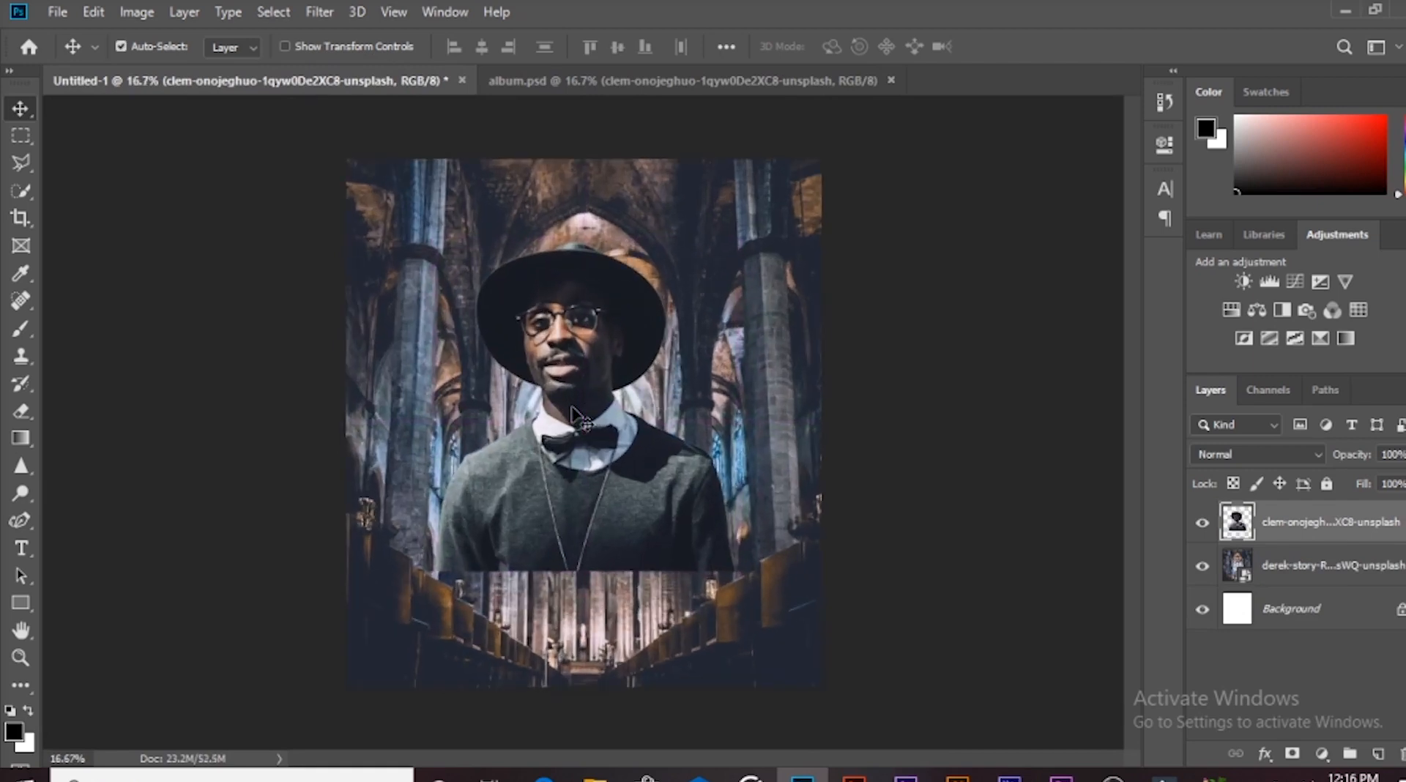
Rasterize the church photo's smart object layer
click(745, 356)
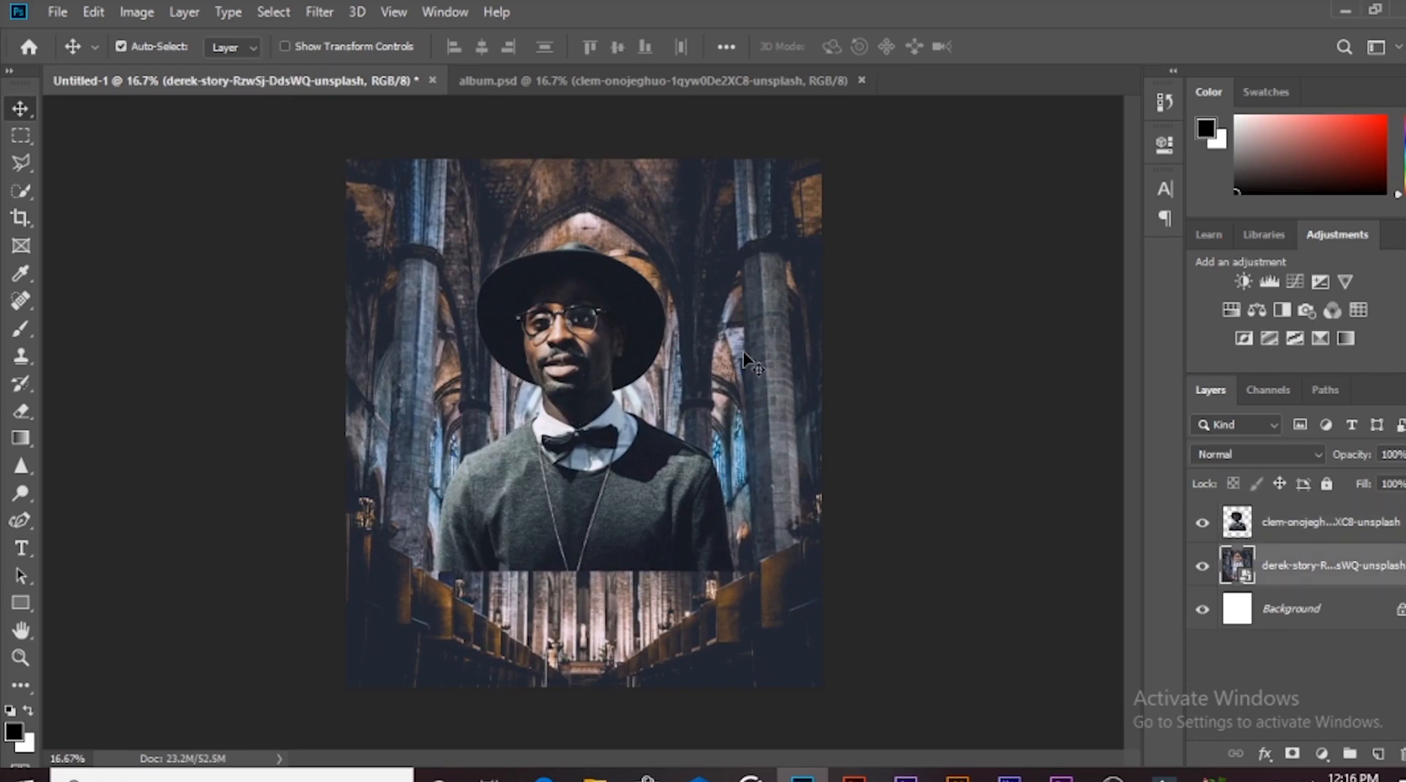
click(1354, 606)
click(1352, 567)
click(136, 12)
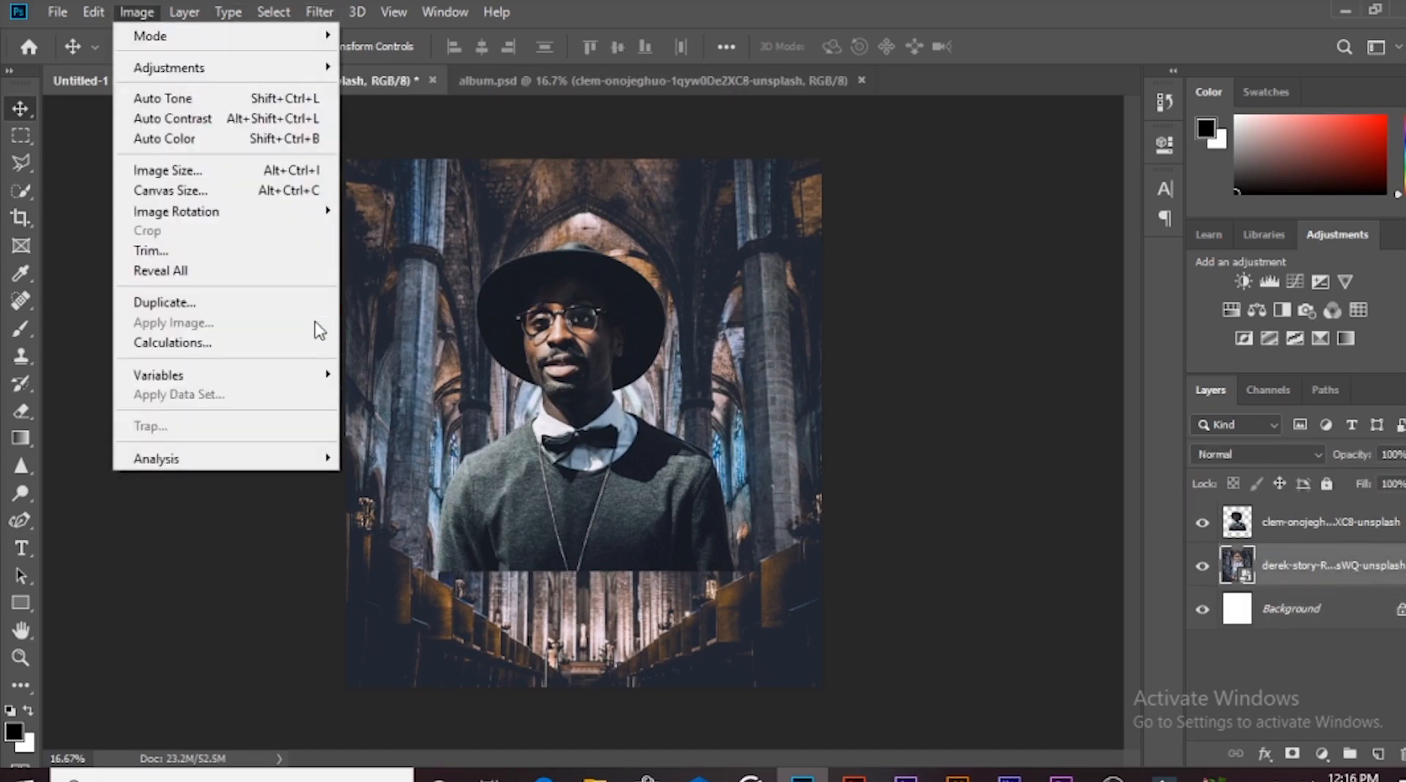
click(1331, 562)
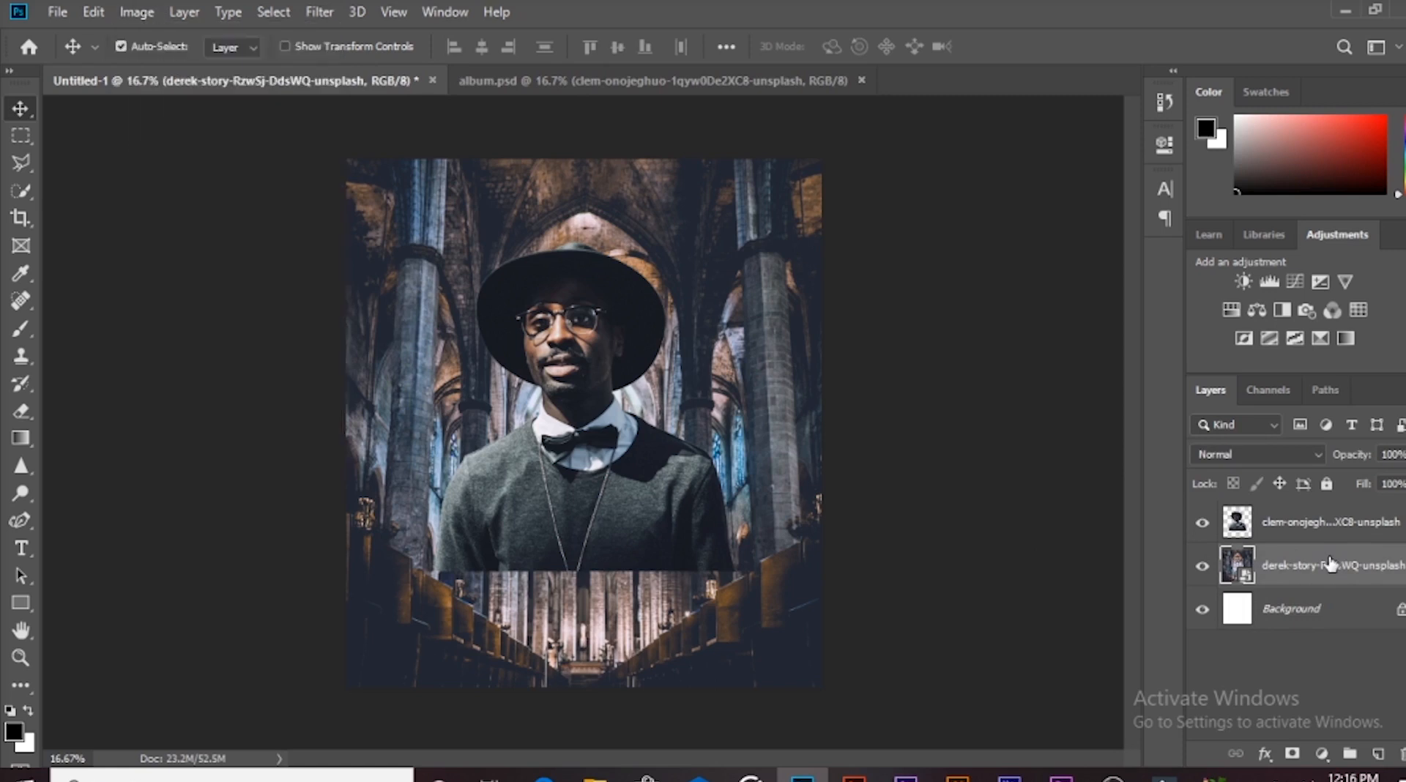
right_click(1331, 563)
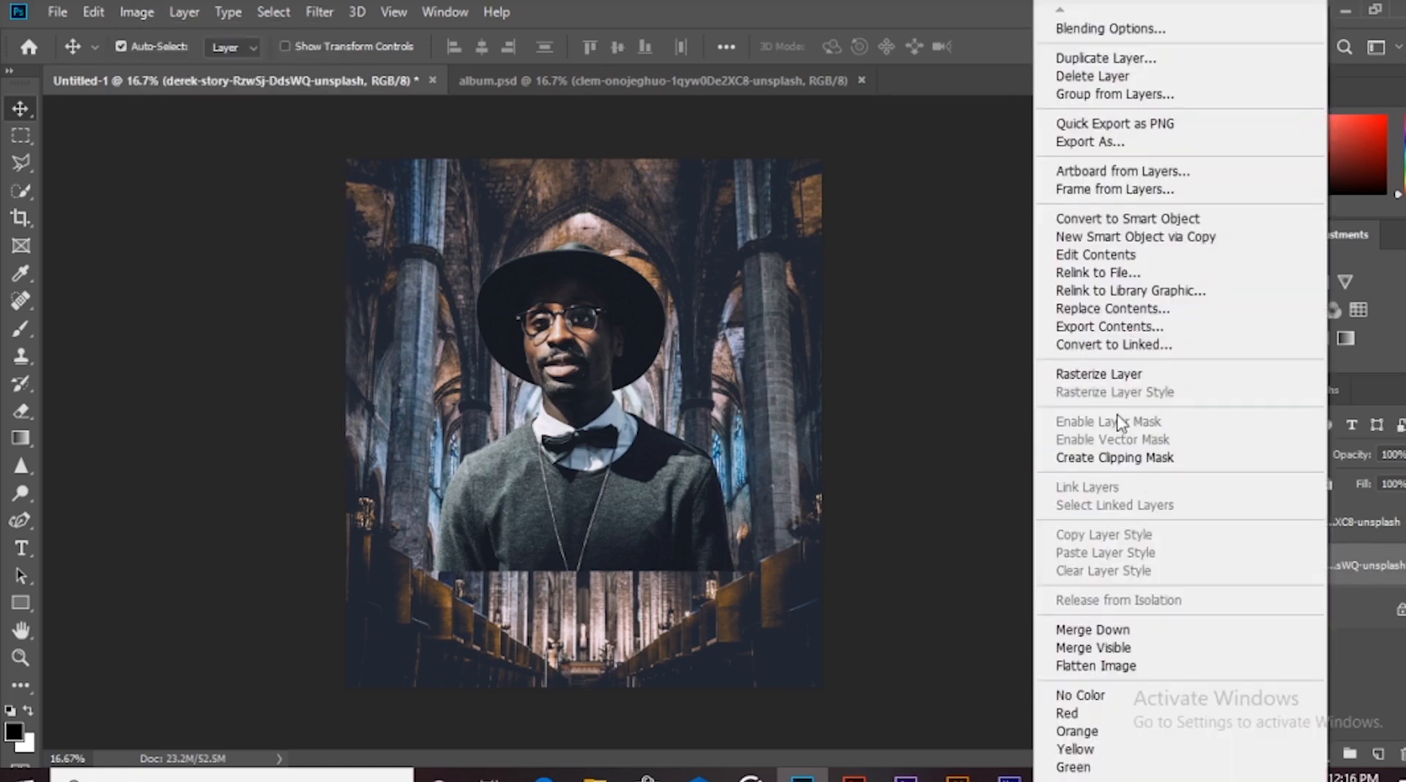
click(1102, 374)
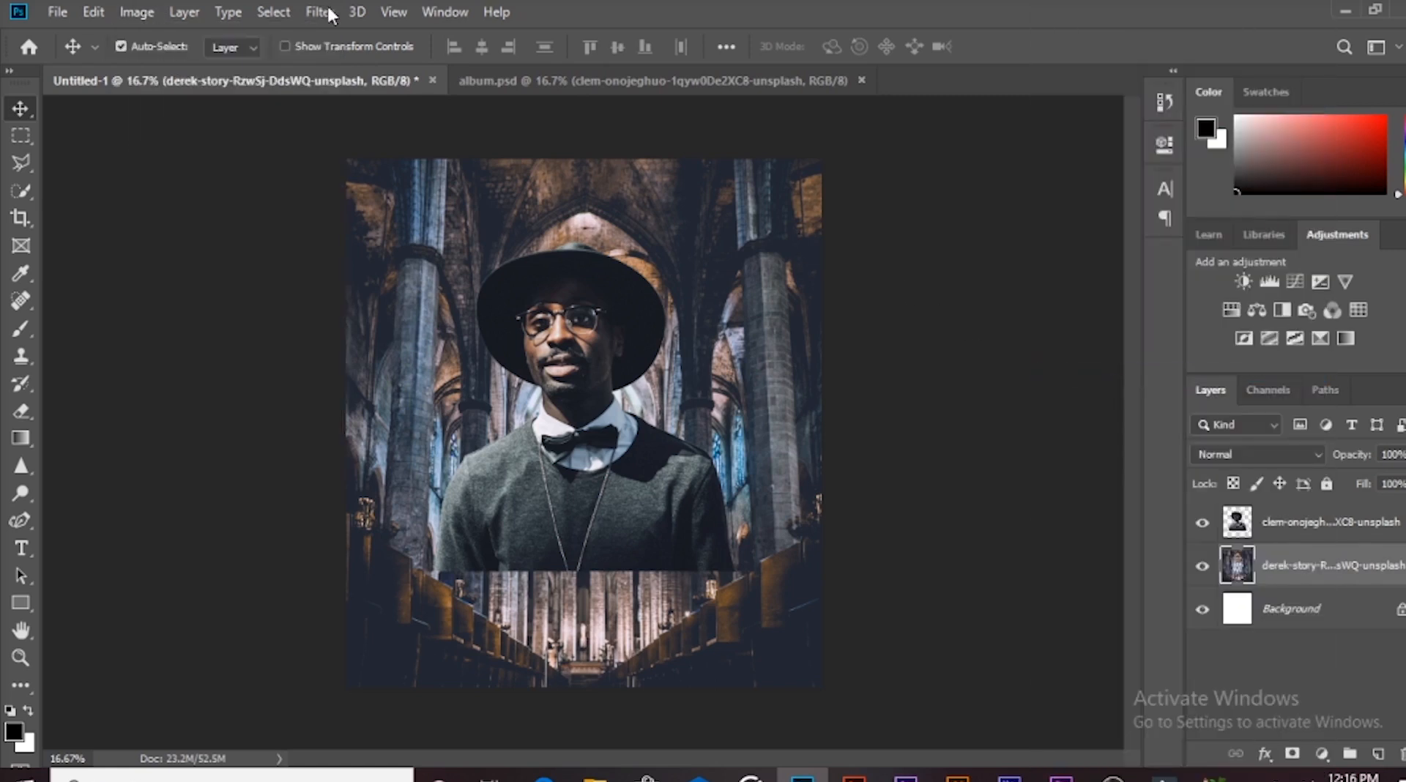
Desaturate the church photo layer so the backdrop loses its colour
click(136, 14)
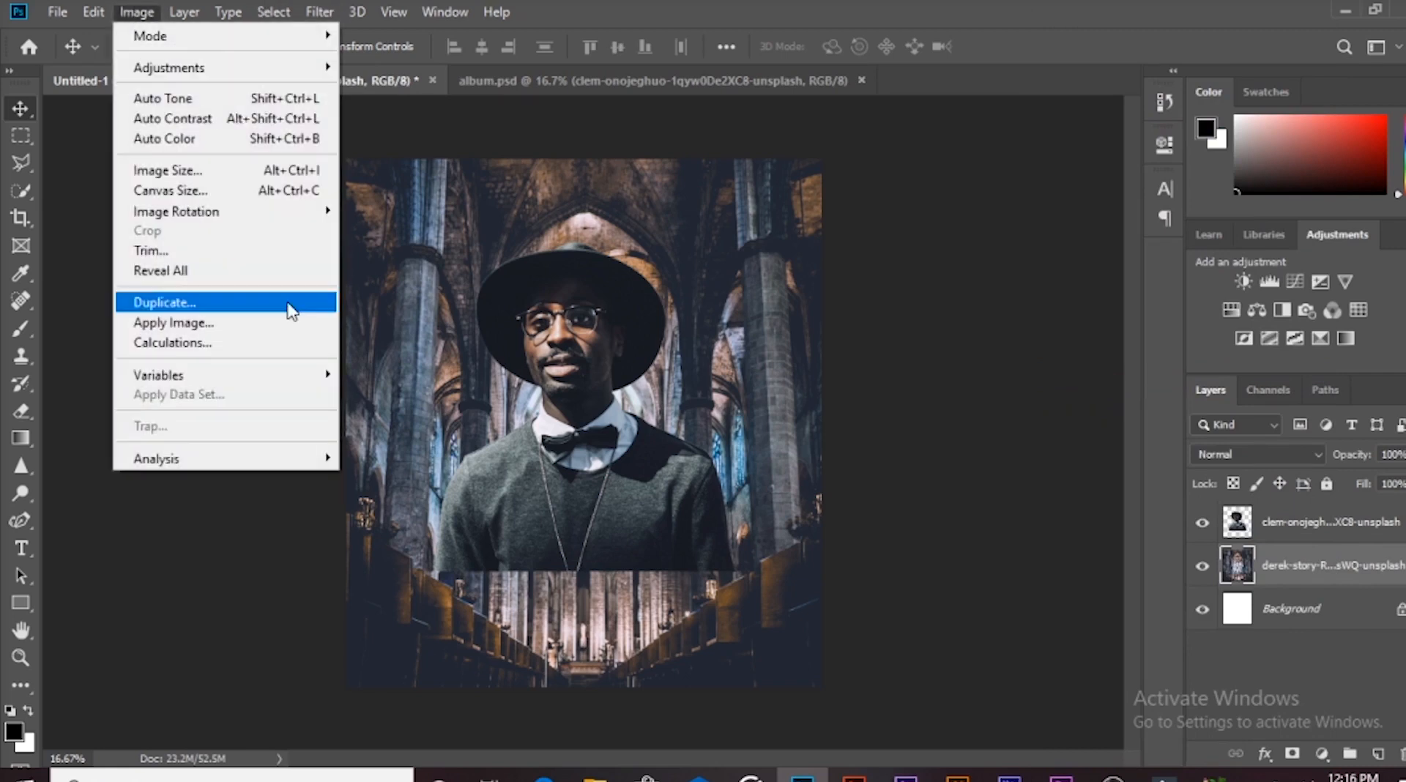
mouse_move(238, 70)
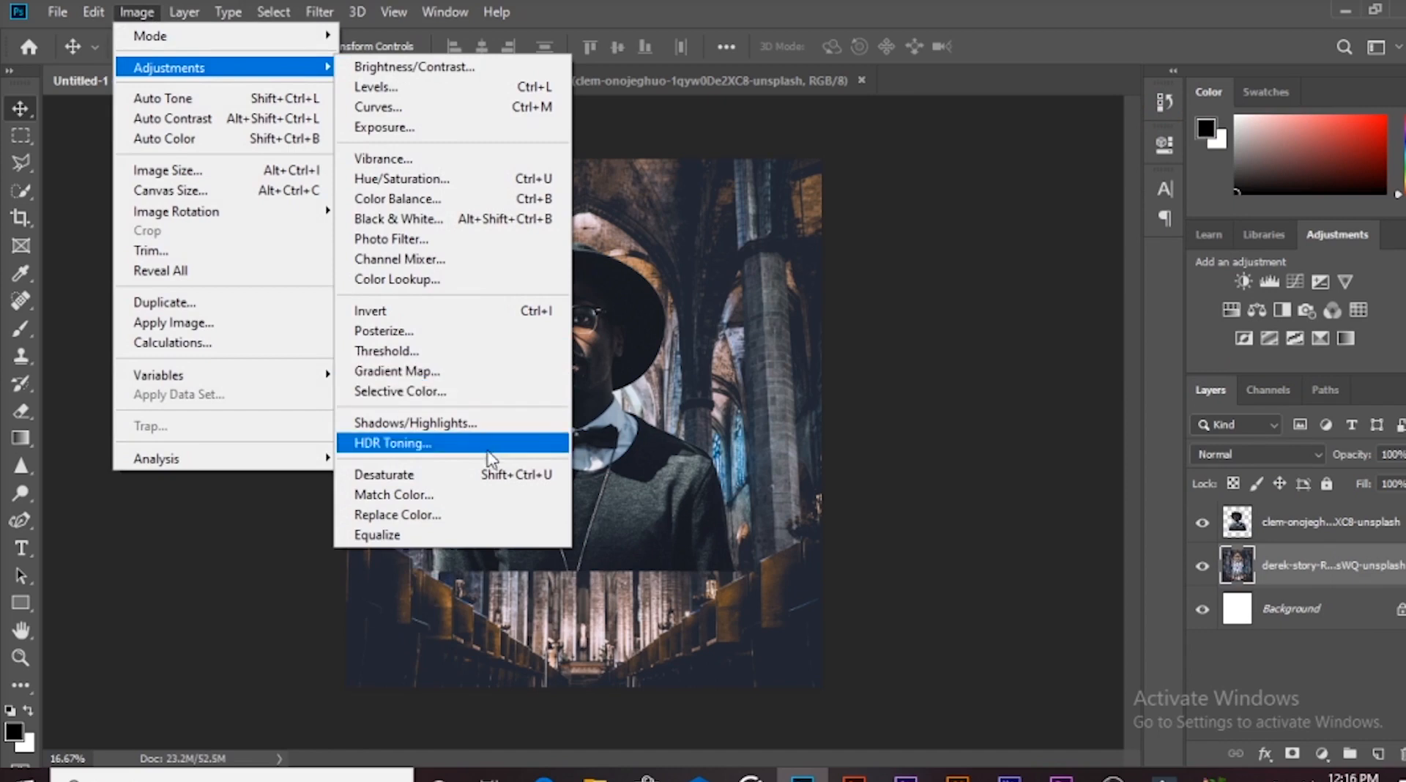
click(487, 482)
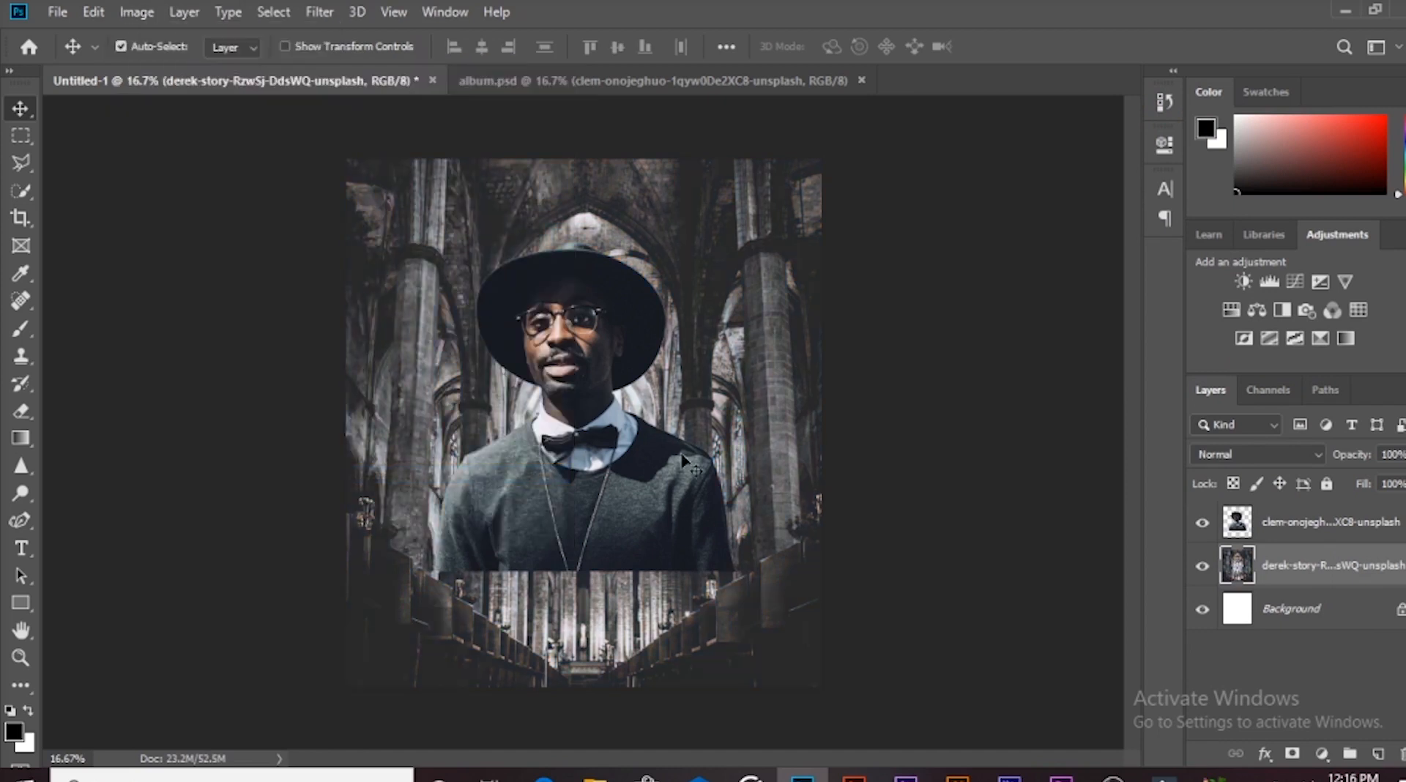
Unlock the white Background layer and move it between the portrait and church photo layers
click(1364, 628)
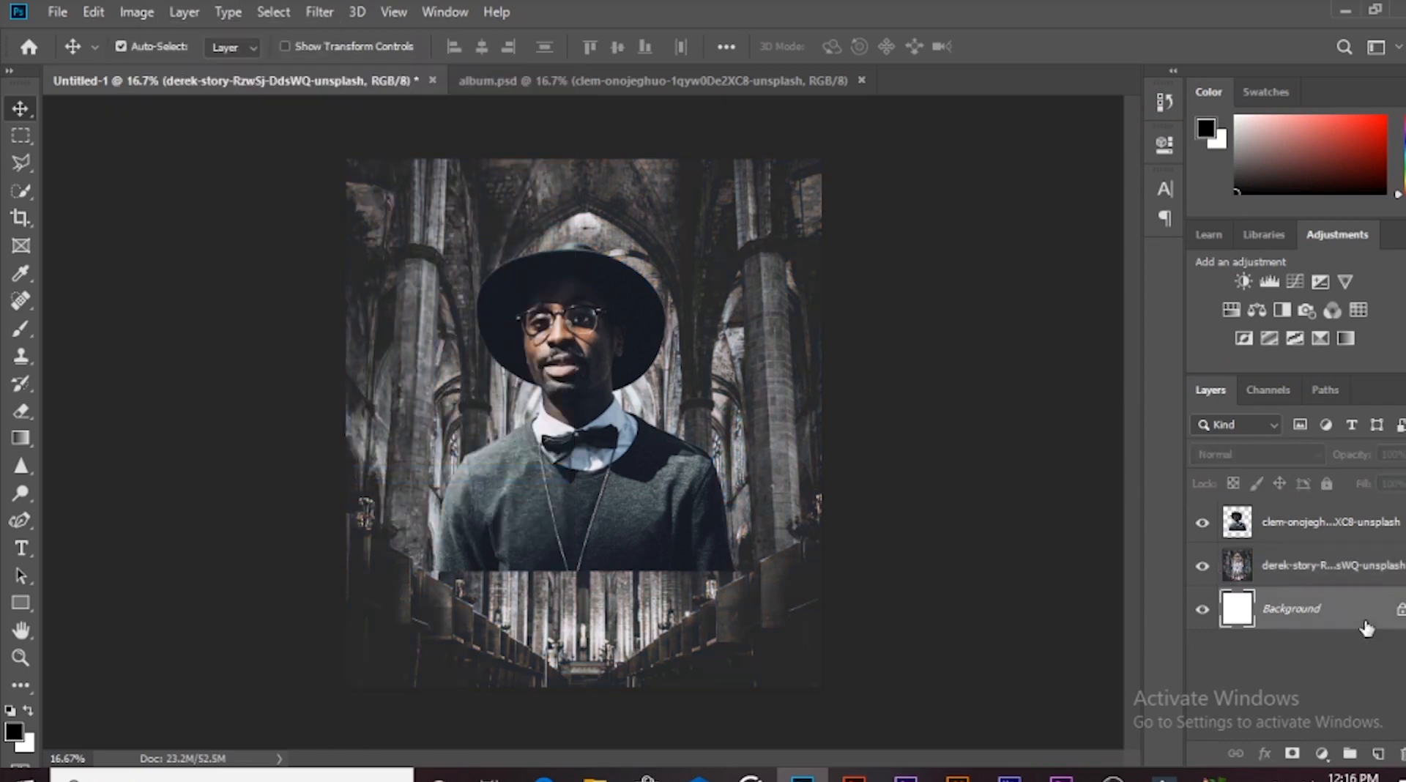
click(1399, 611)
drag(1390, 621, 1382, 560)
Set the white layer's opacity to 23% and its fill to 46%
click(1404, 455)
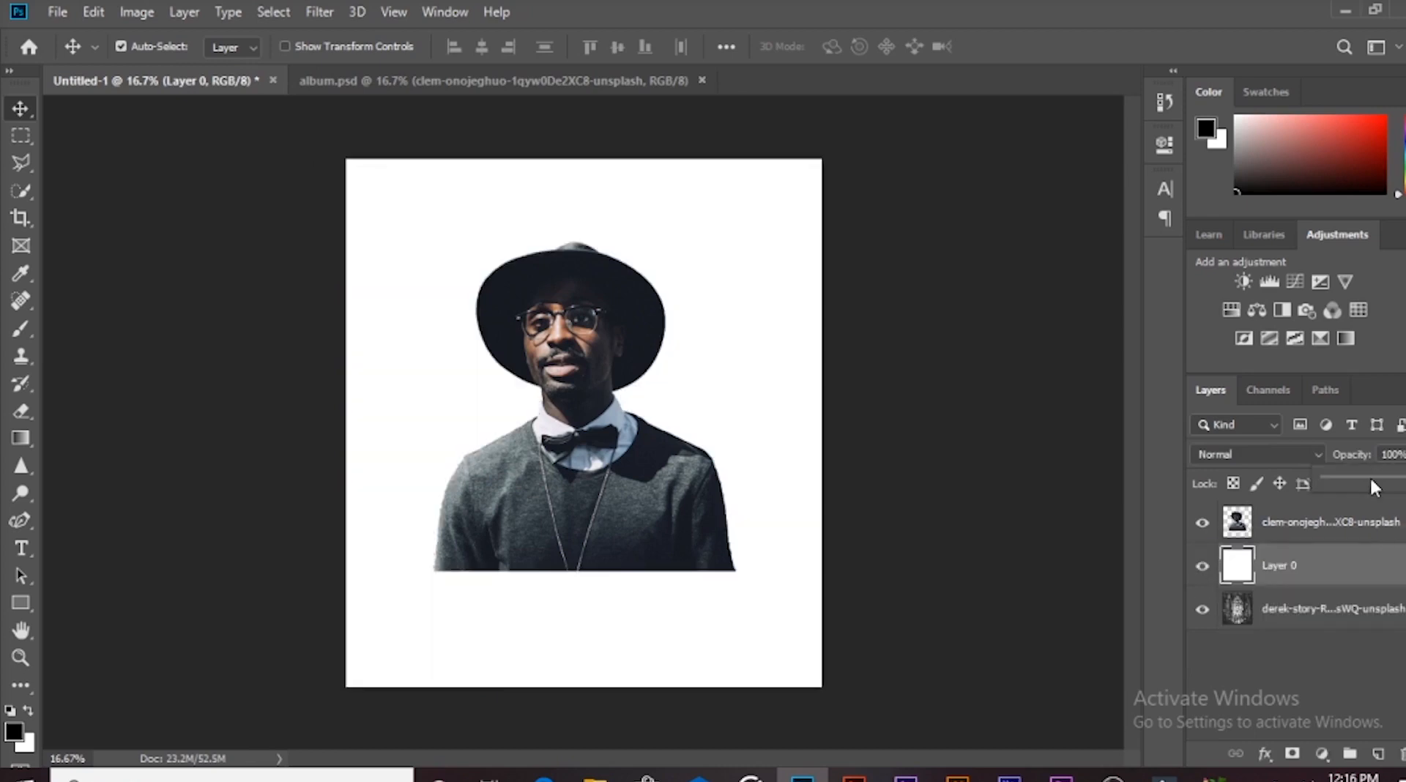
click(1348, 480)
click(1378, 567)
click(1405, 484)
click(1377, 507)
click(1376, 566)
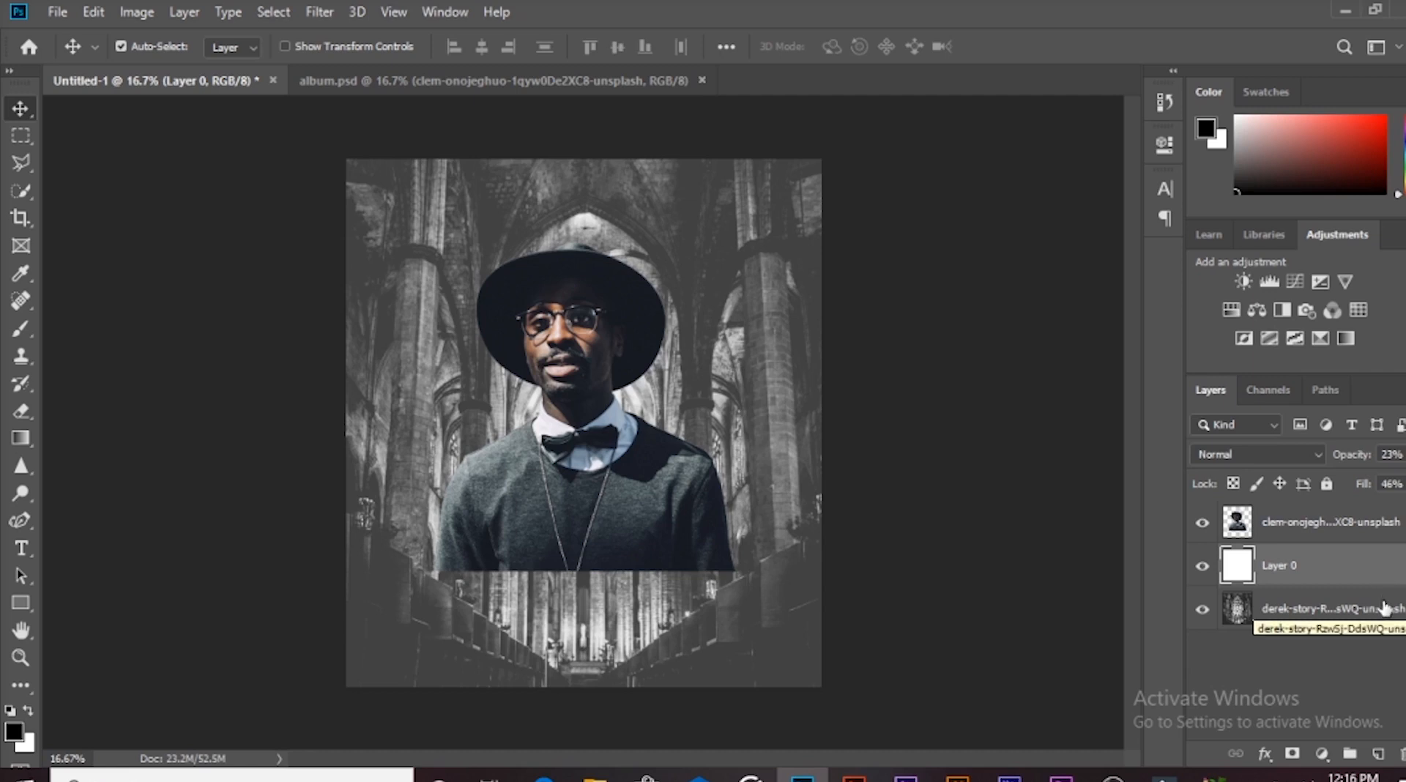
Start a Pen tool path along the upper edge of the bow tie on the portrait layer
click(1326, 539)
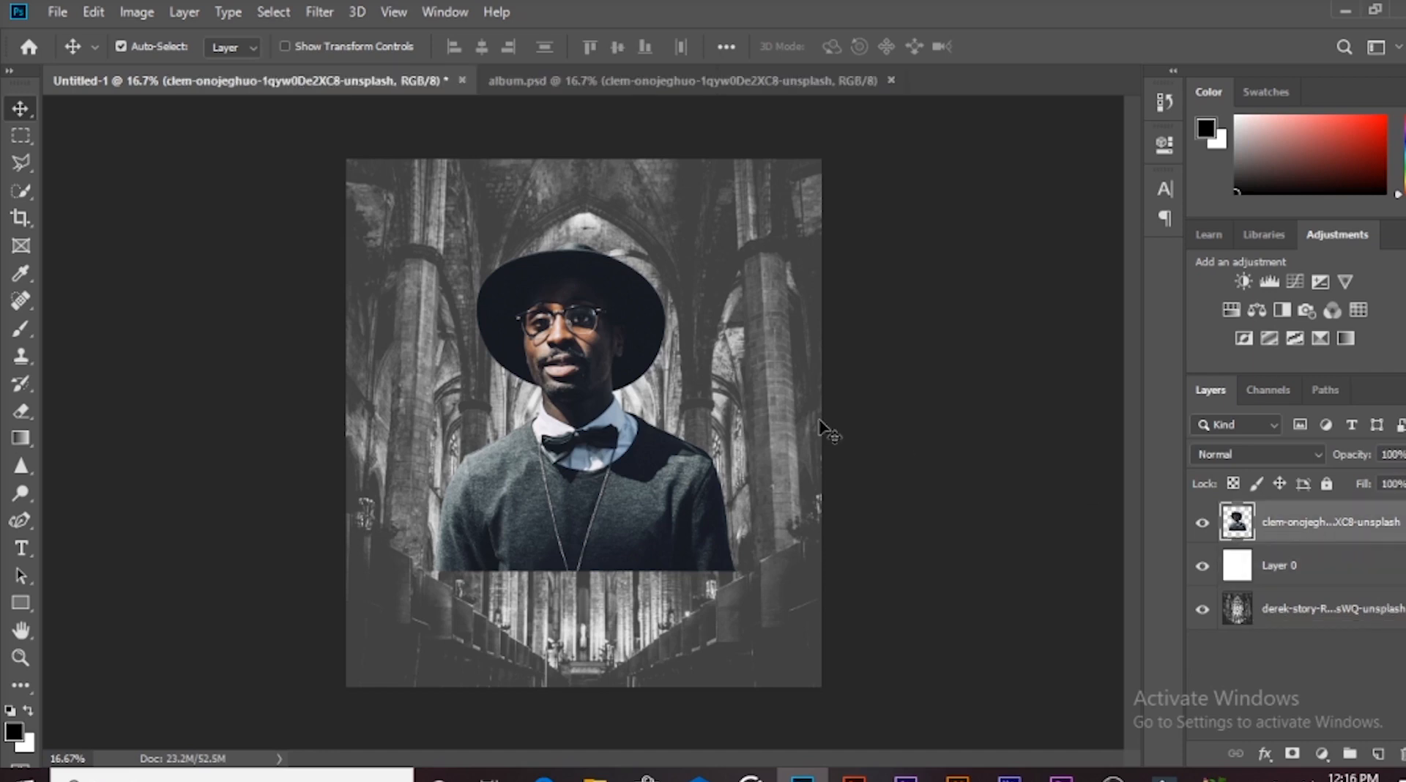
key(p)
key(ctrl+plus)
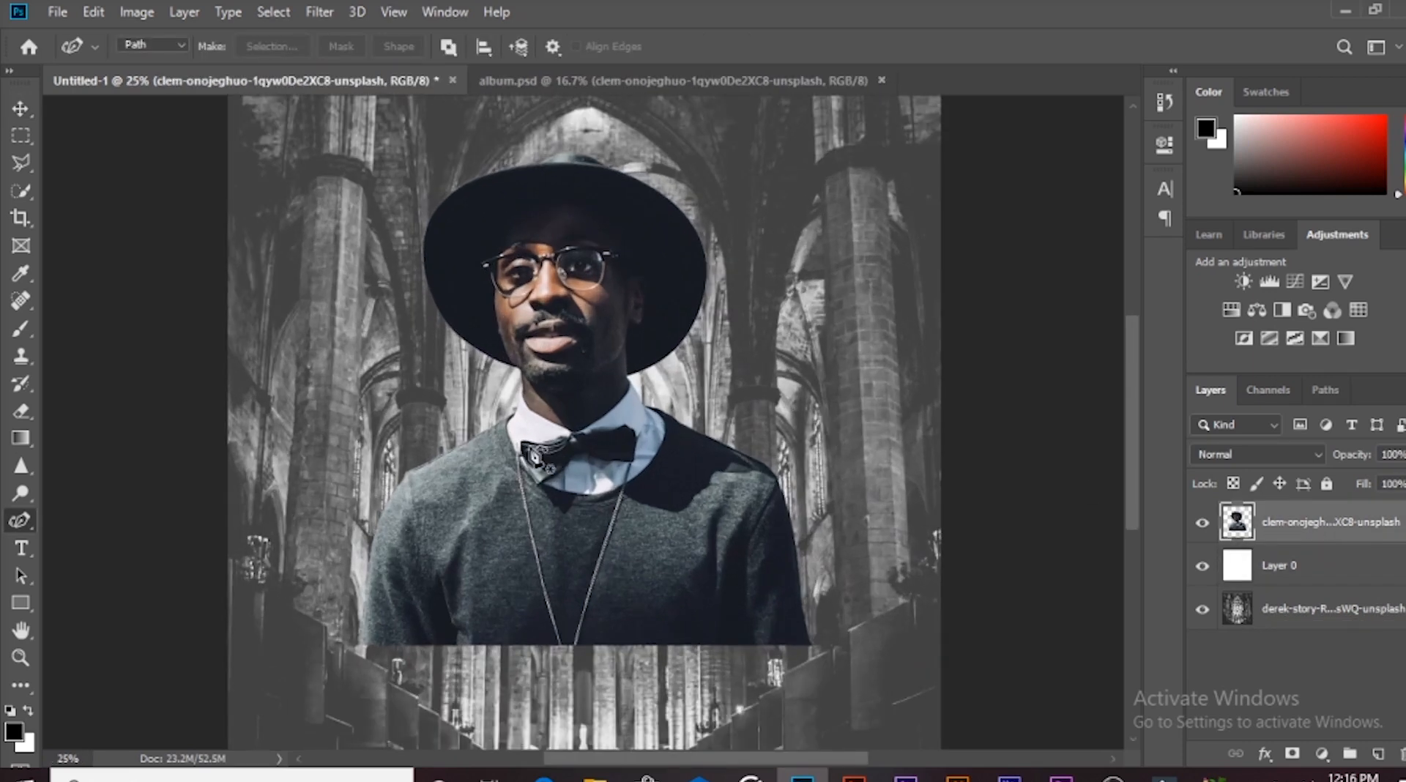
click(523, 441)
click(568, 436)
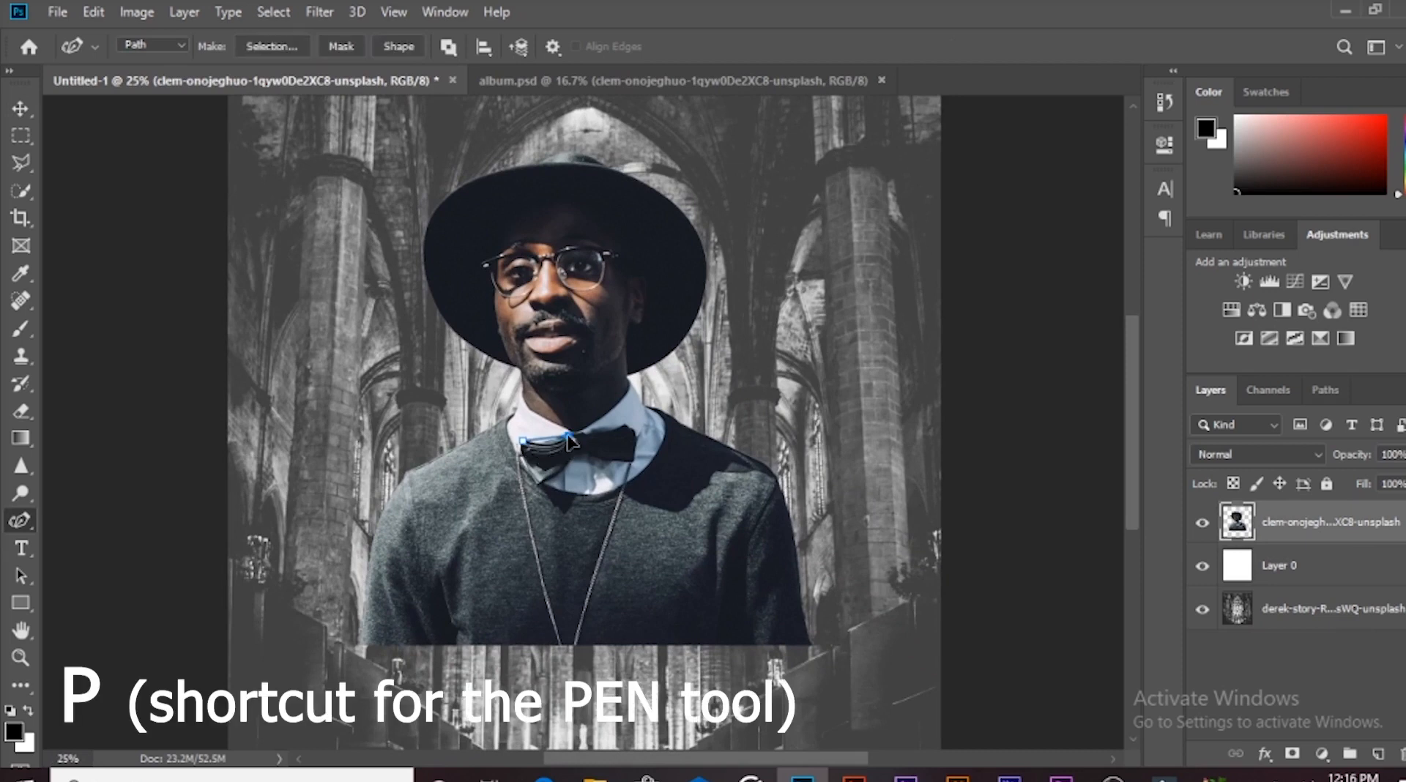
click(546, 438)
key(ctrl+plus)
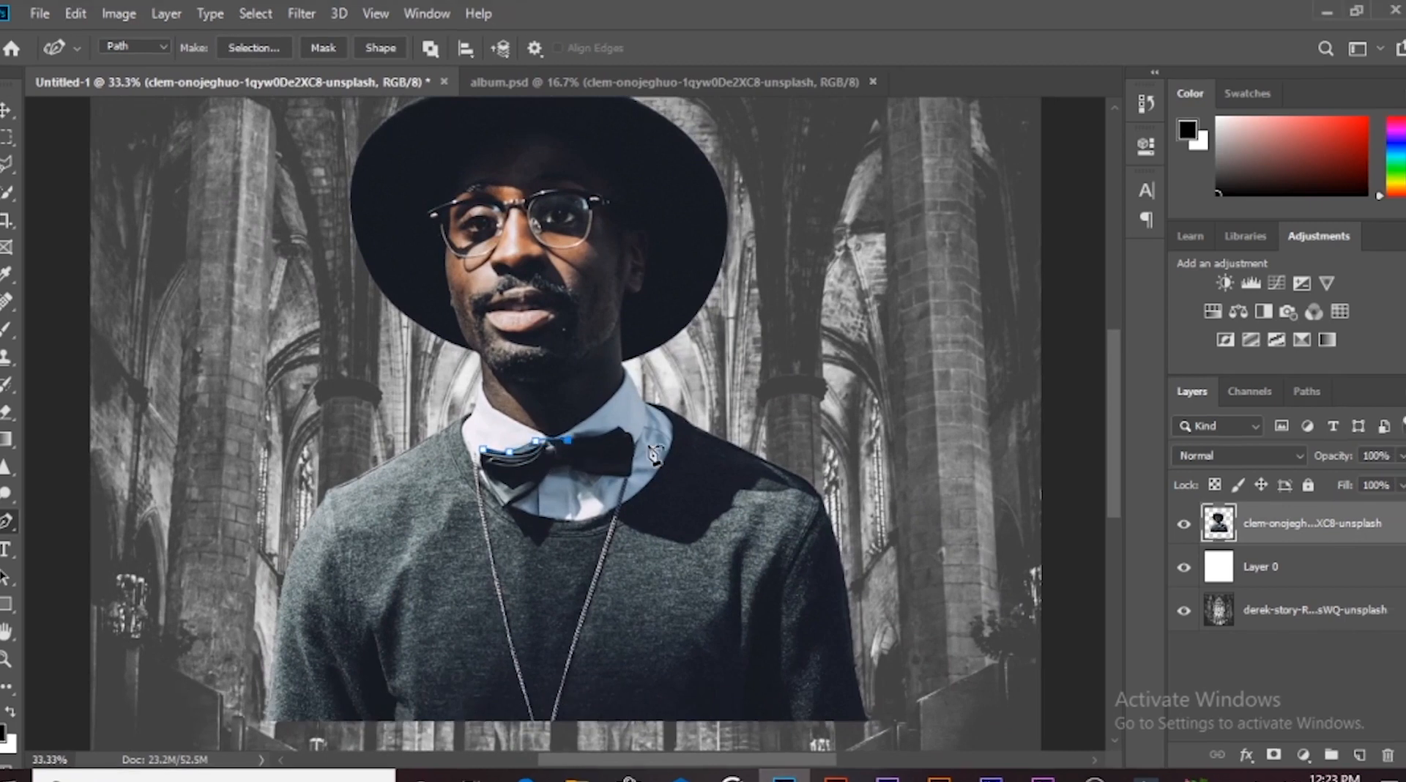
key(ctrl+minus)
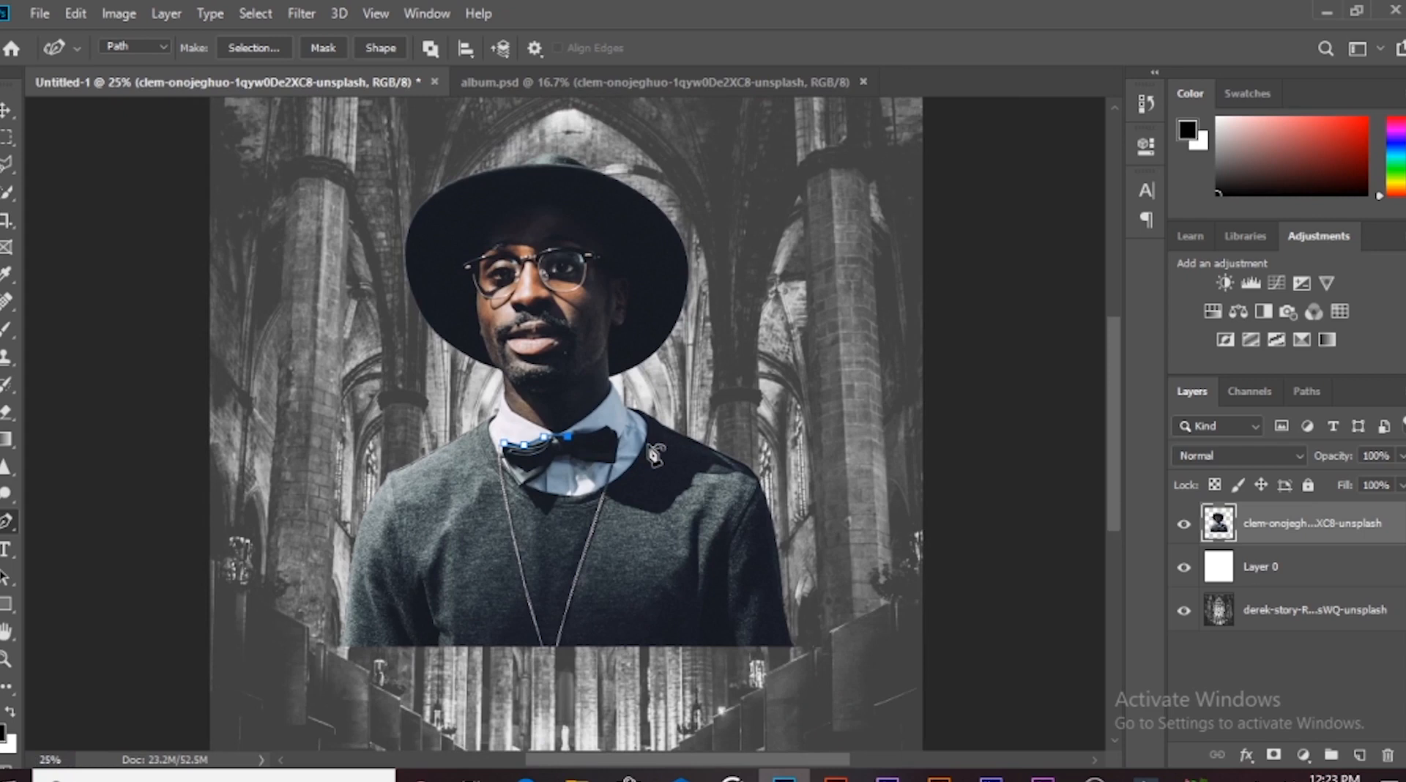
key(ctrl+plus)
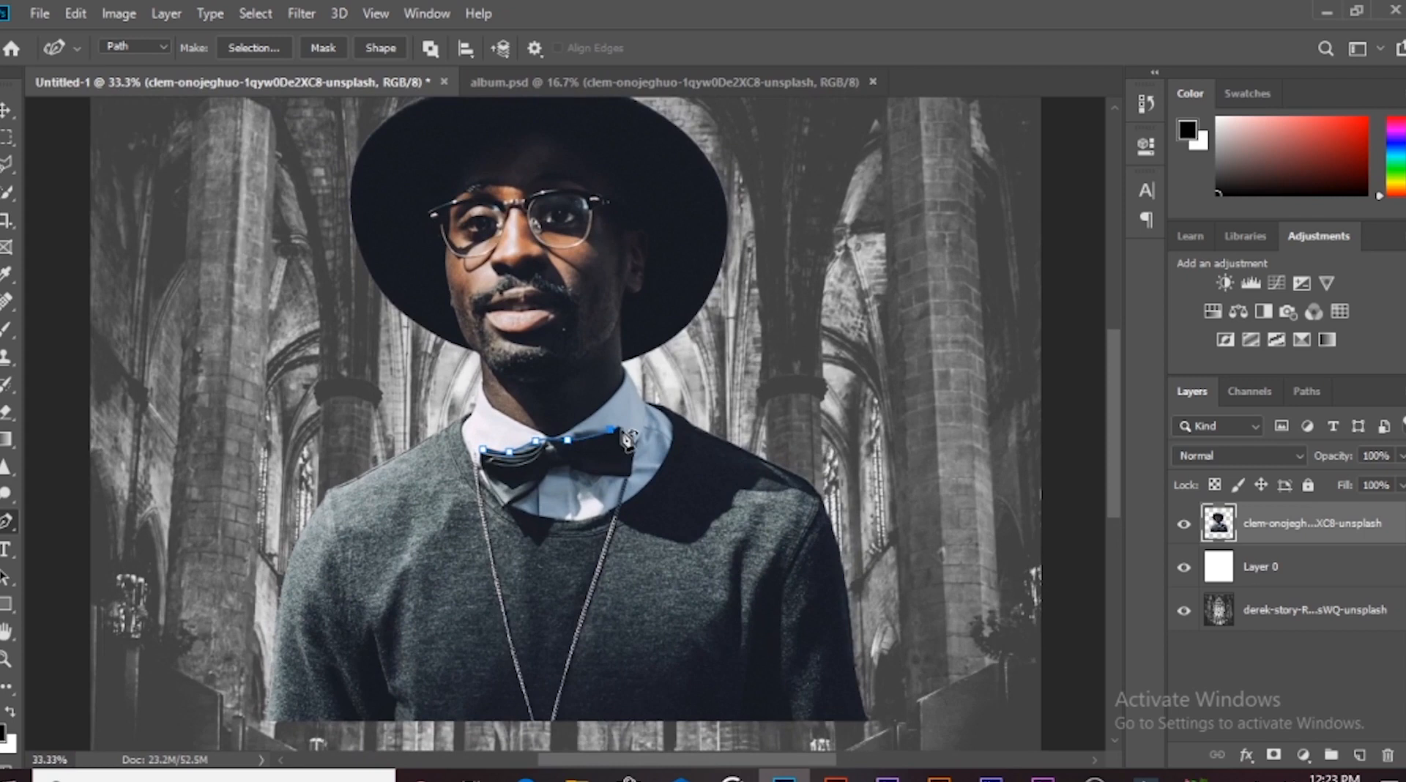
key(ctrl+minus)
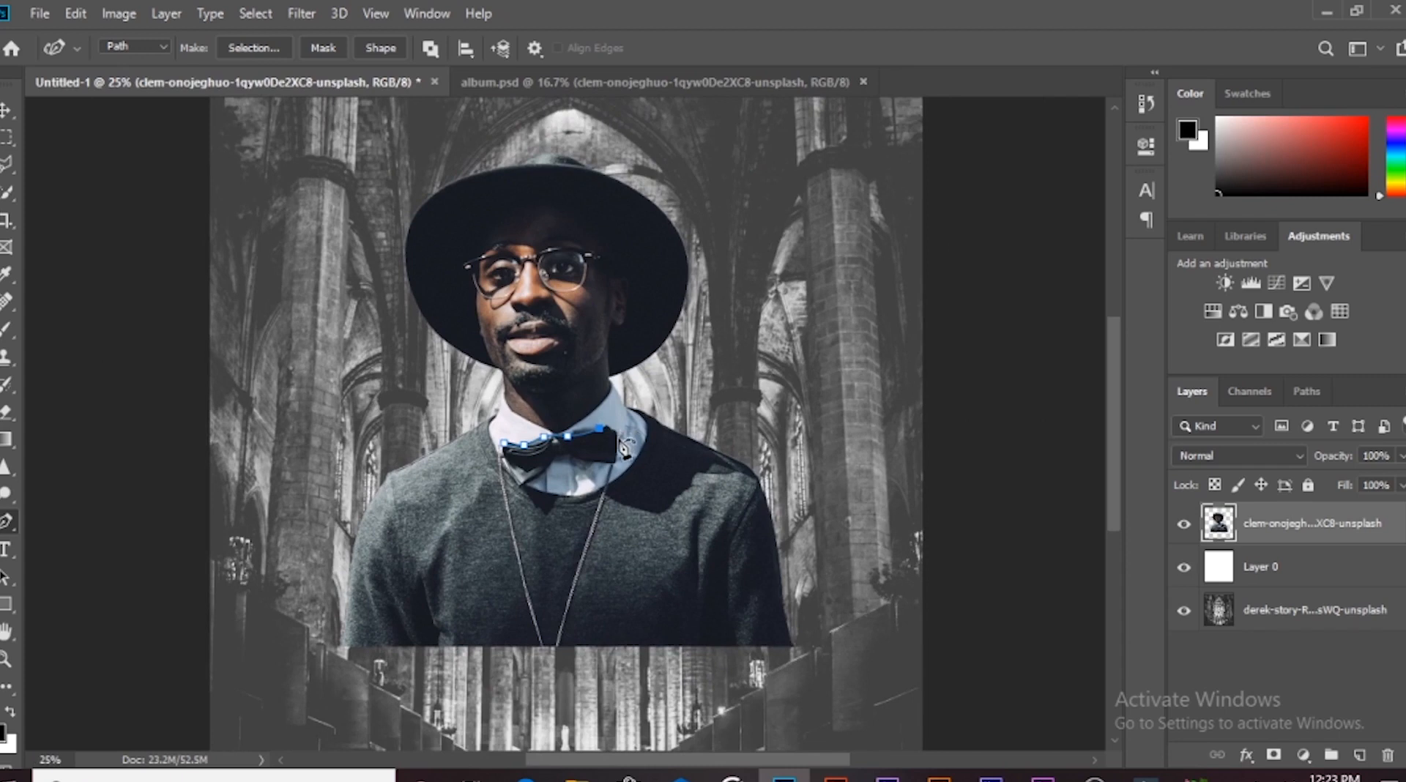
Continue the path around the bow tie's lower edge and close the outline at its starting point
click(618, 462)
click(569, 453)
drag(603, 471, 599, 462)
click(569, 453)
click(554, 455)
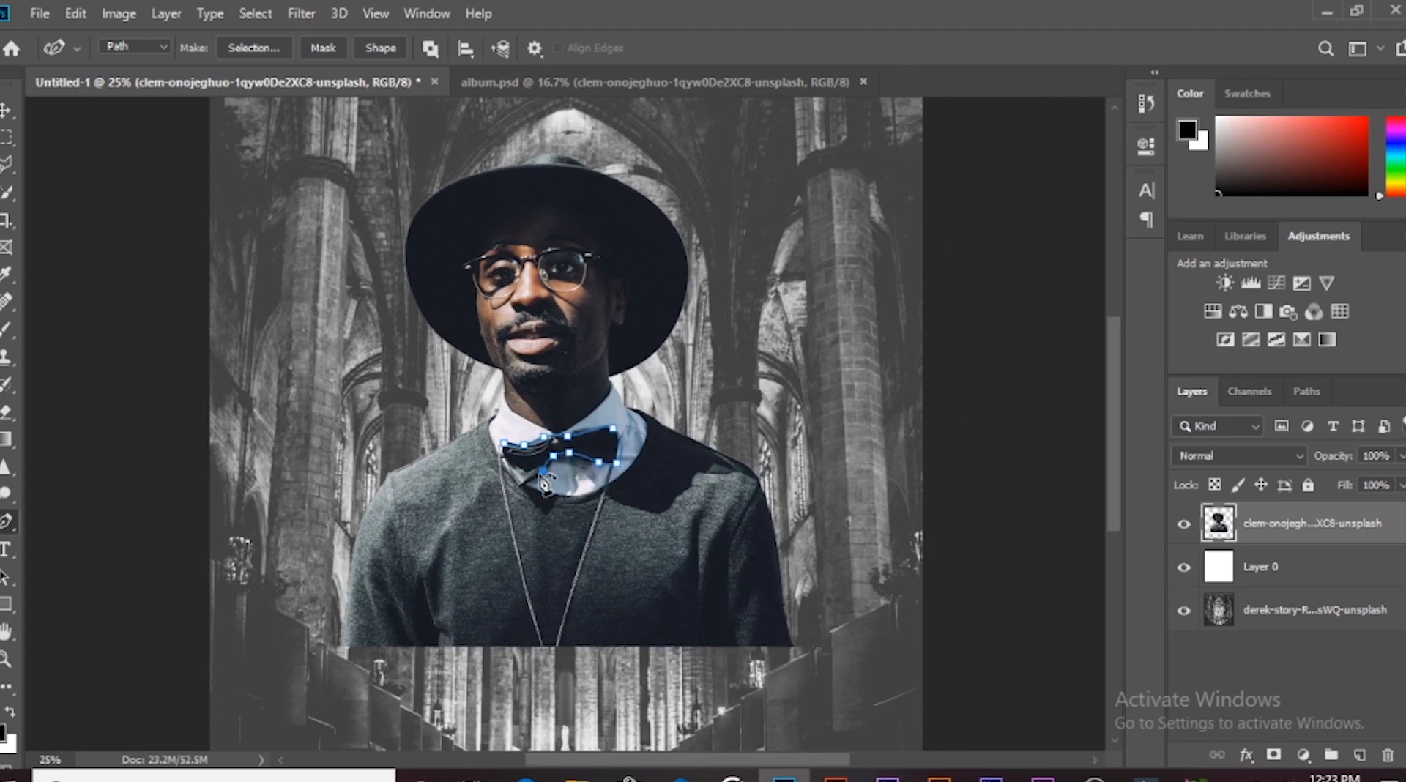
drag(536, 466, 544, 470)
click(510, 461)
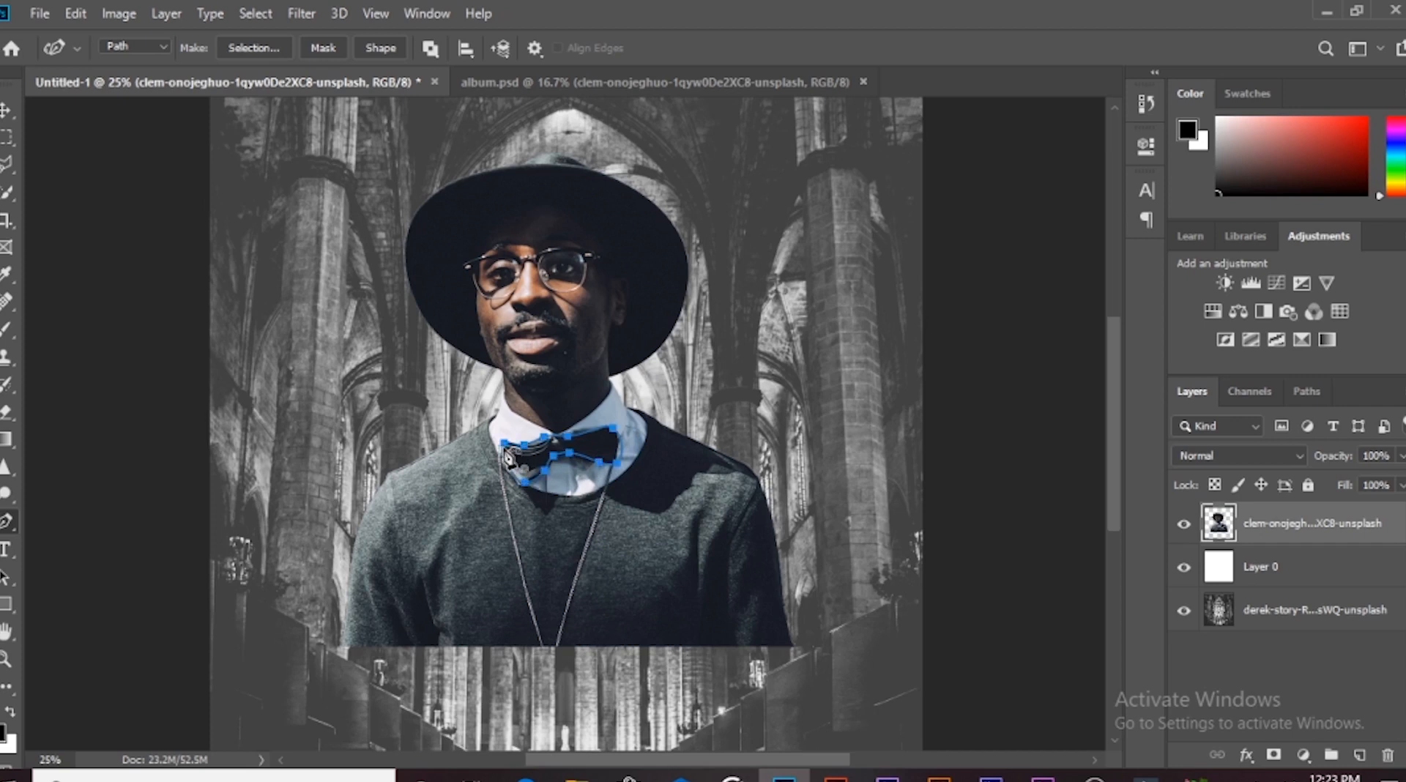
Convert the bow tie path into a new anti-aliased selection with a feather radius of 0 pixels
right_click(509, 461)
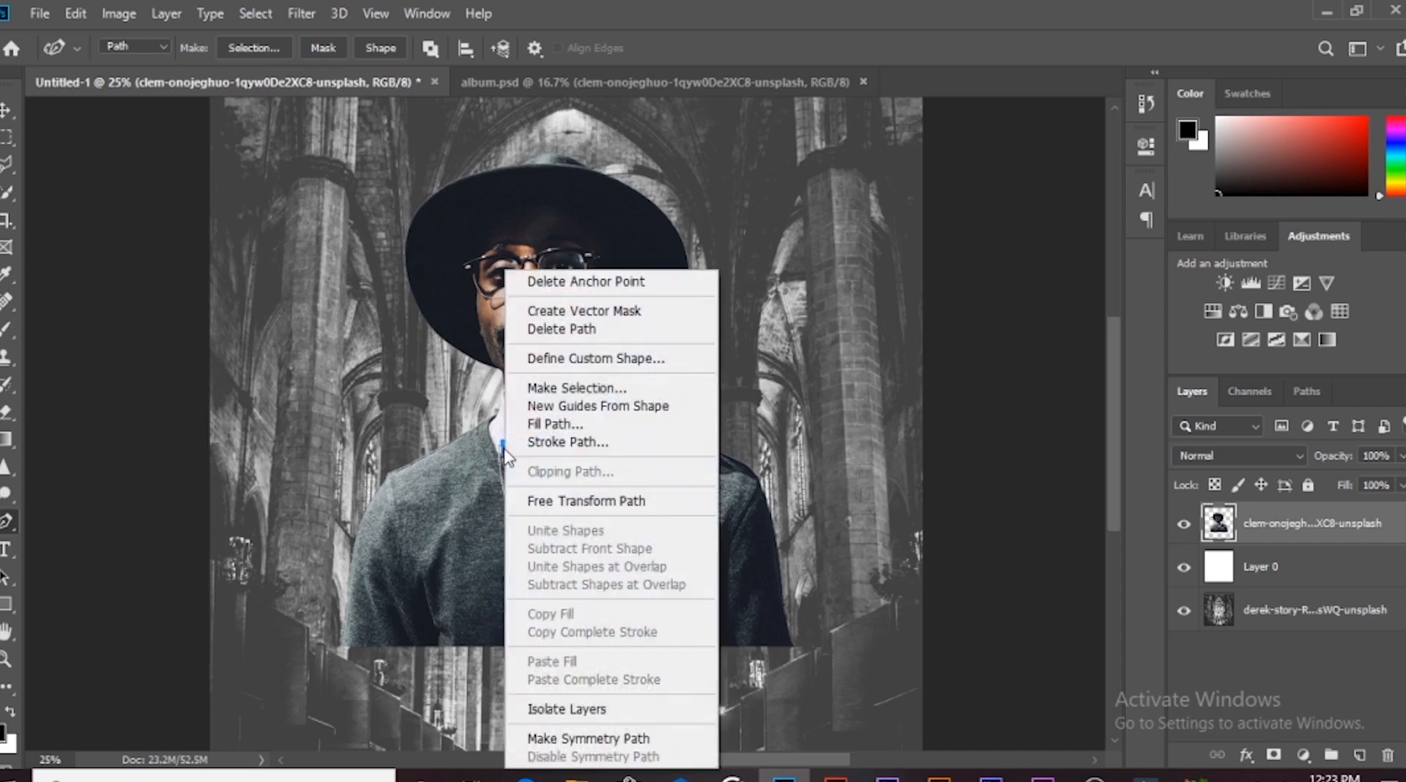
click(653, 394)
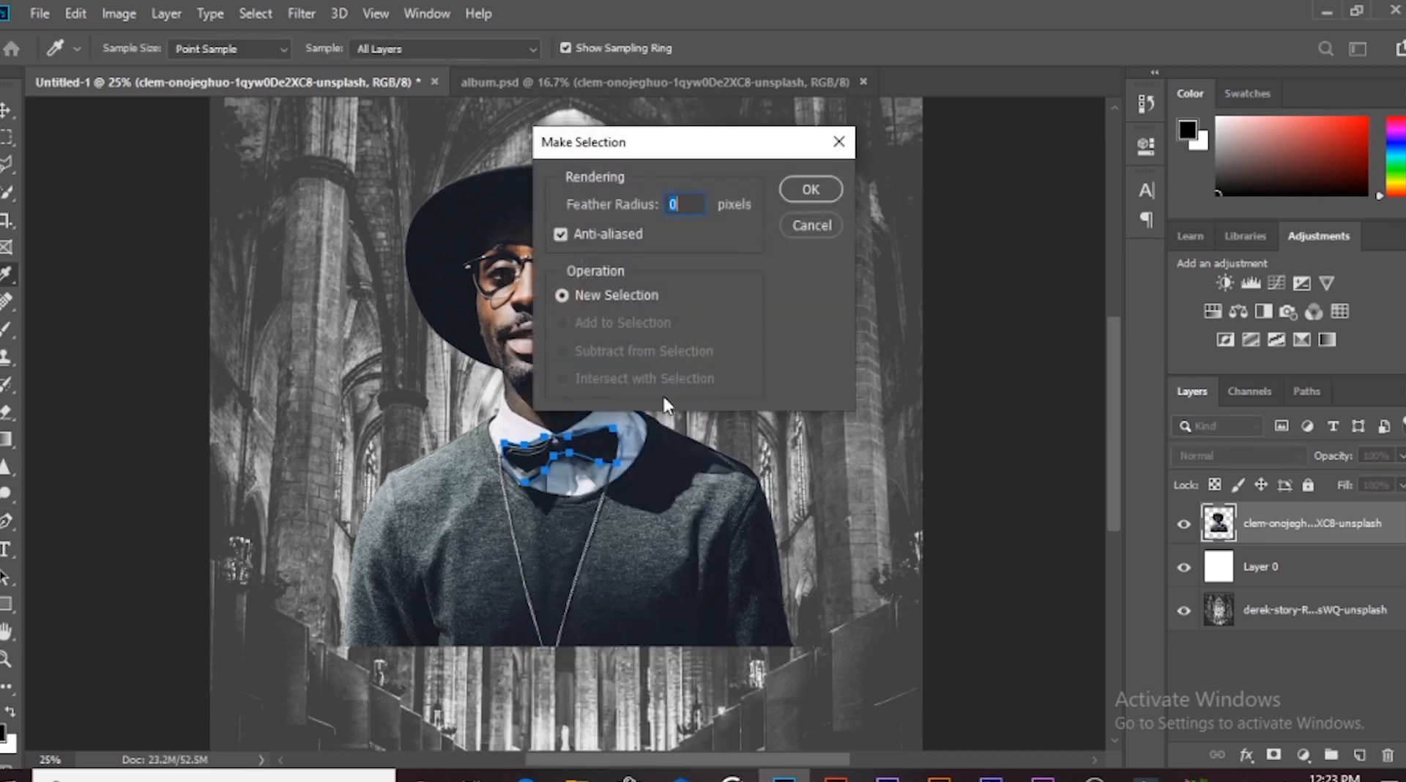
click(811, 189)
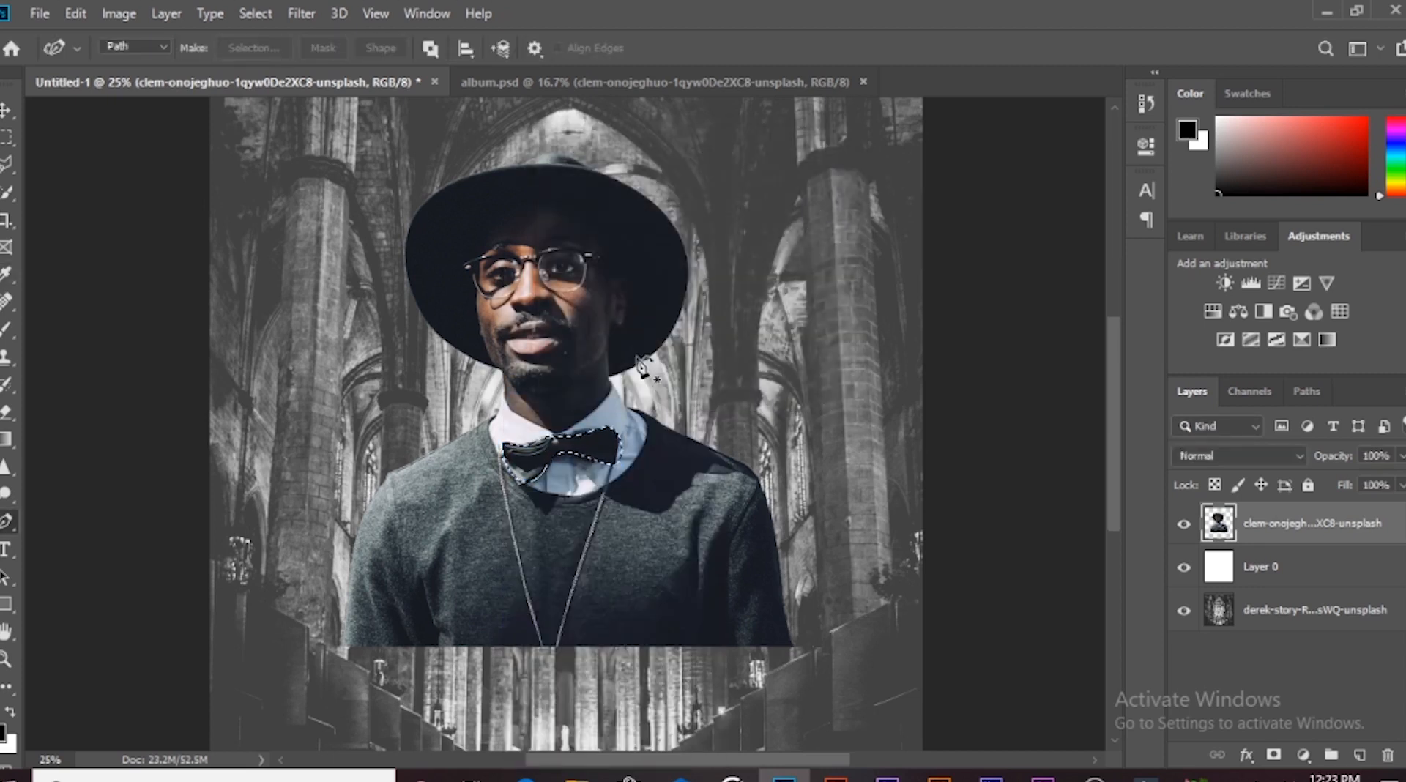
Reduce the Quick Selection brush size to 80 for refining the edge of the bow tie selection
key(ctrl+plus)
key(w)
key(bracketleft)
key(bracketleft)
key(bracketleft)
key(bracketleft)
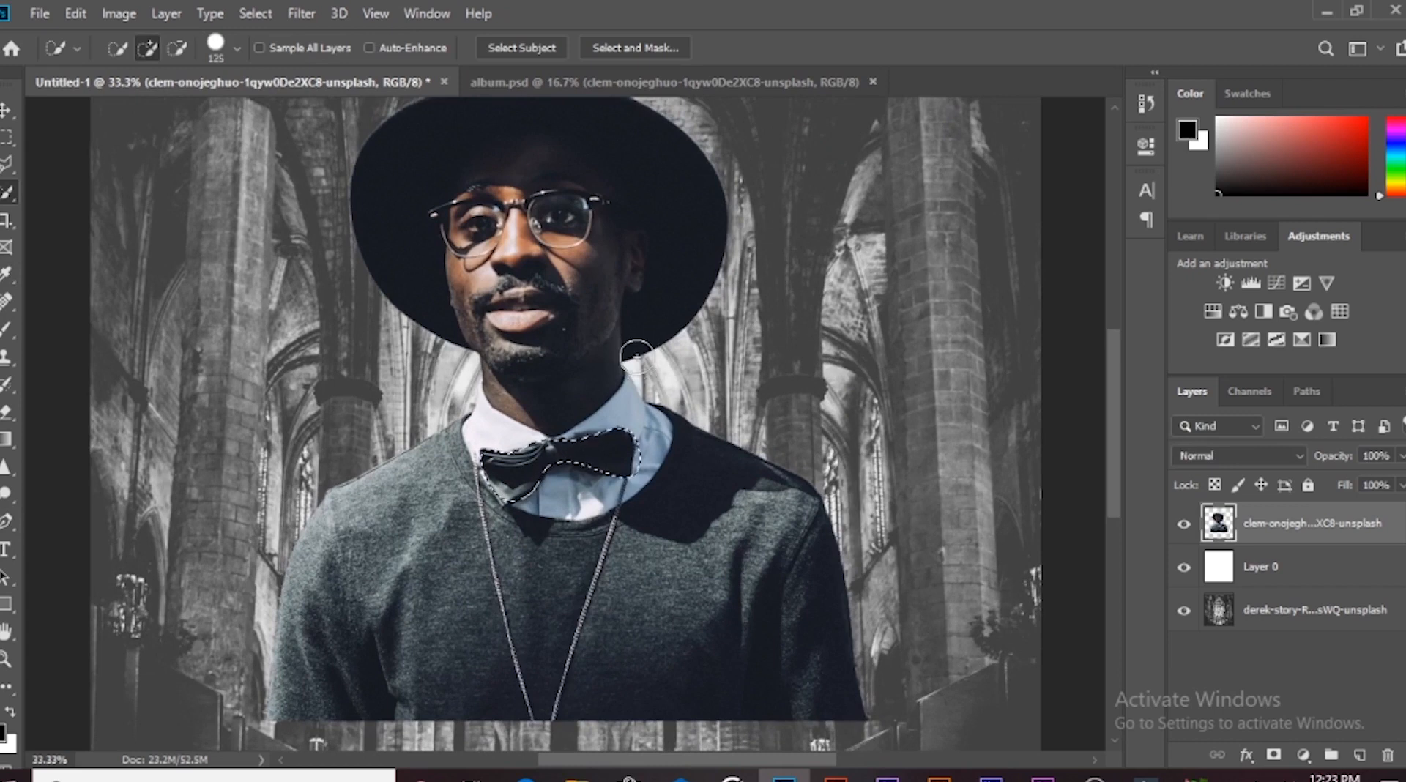
key(alt)
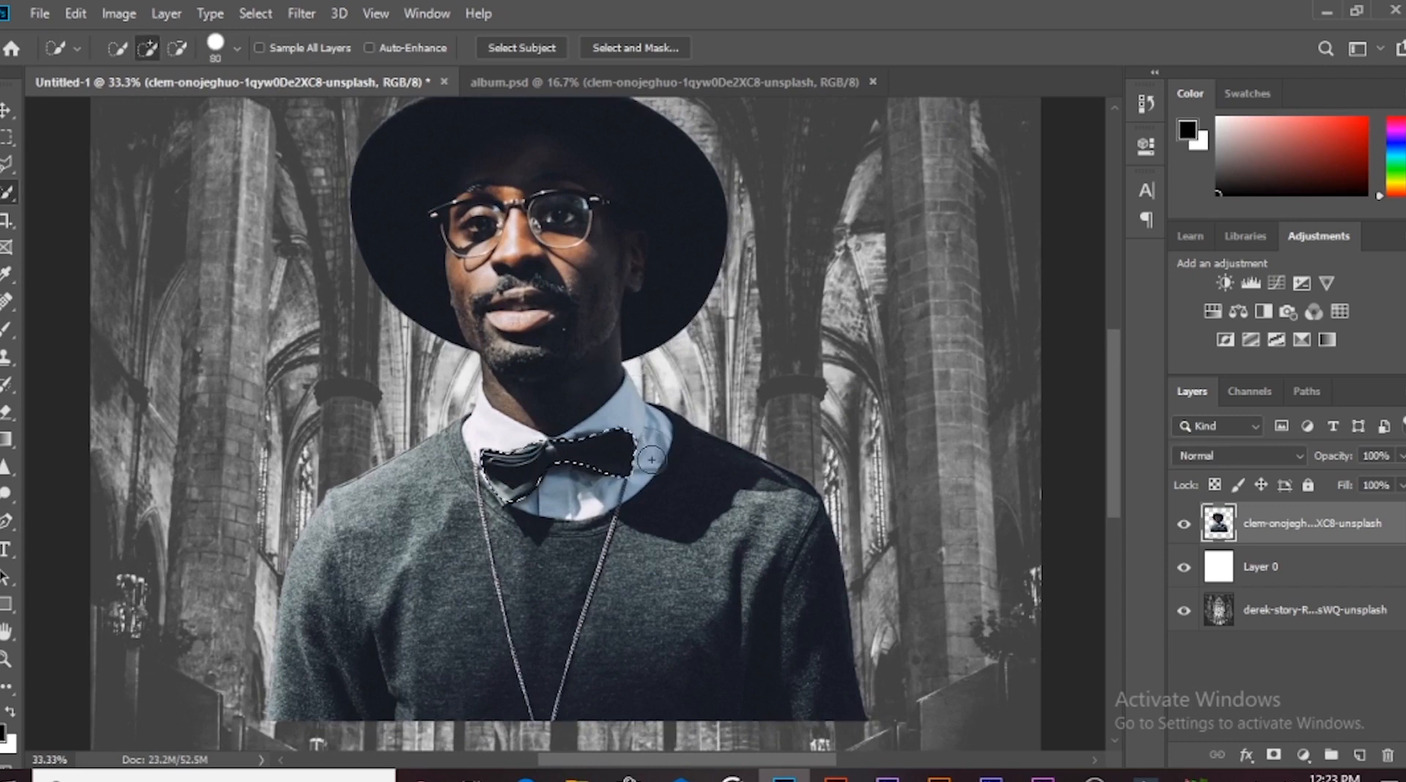
Copy the selected bow tie onto a new layer and position it over the original bow tie
key(v)
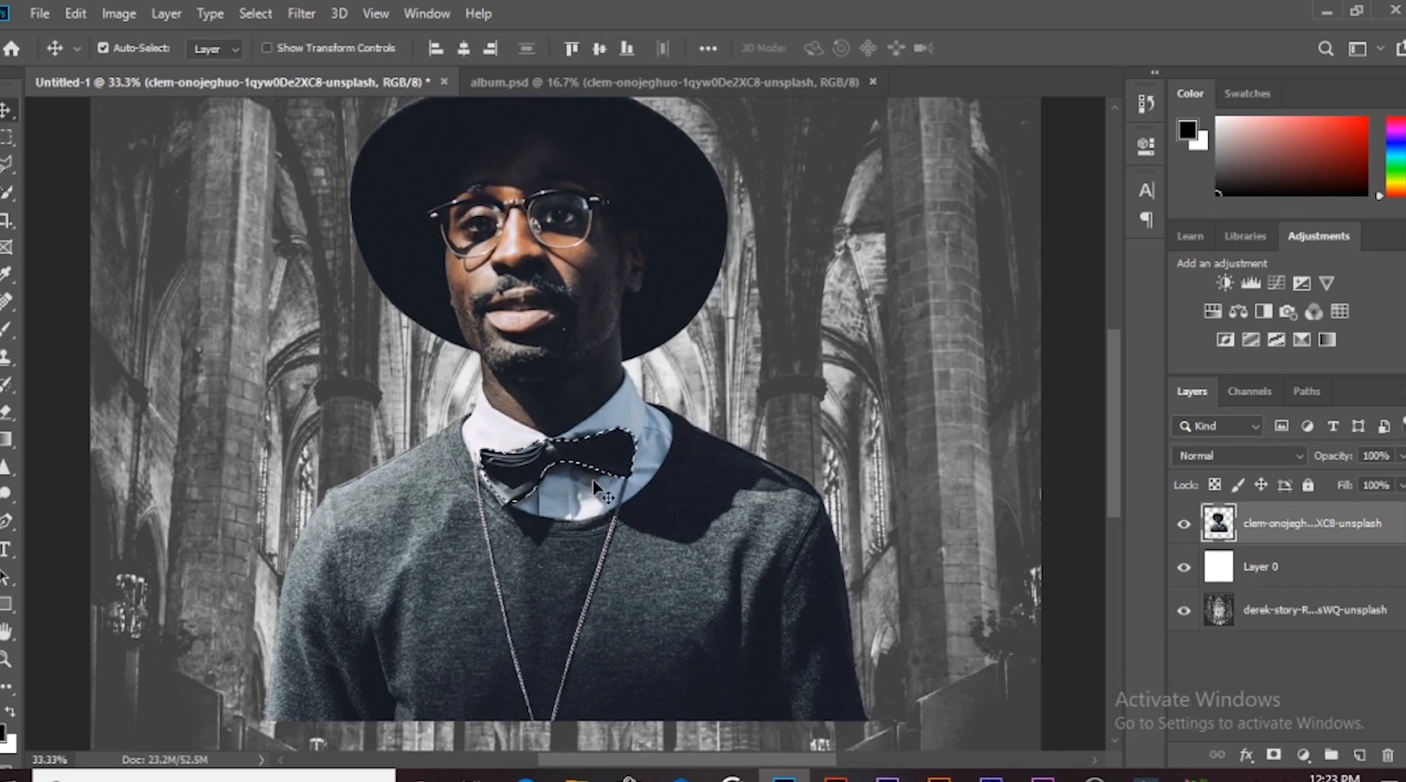
click(1360, 753)
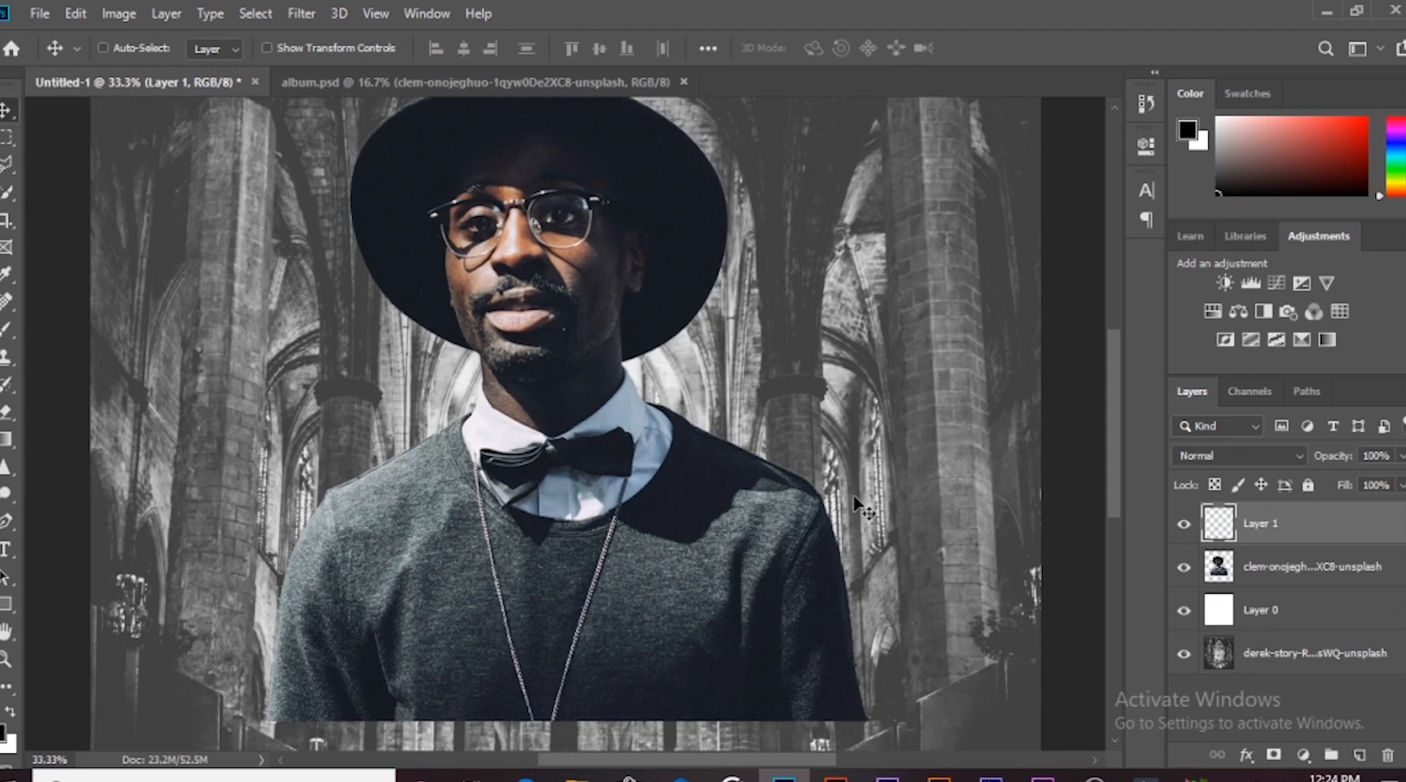
key(ctrl+v)
drag(577, 408, 565, 445)
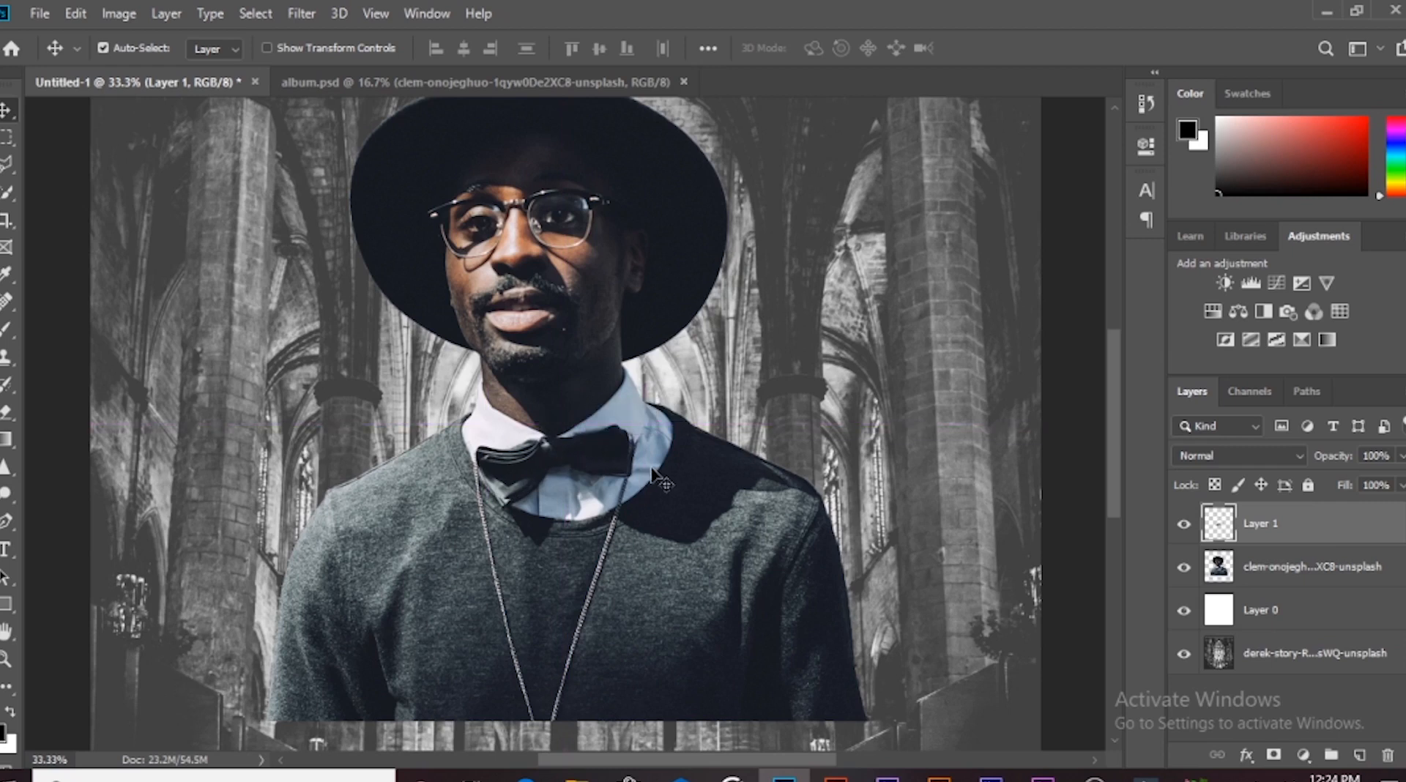
key(ctrl+minus)
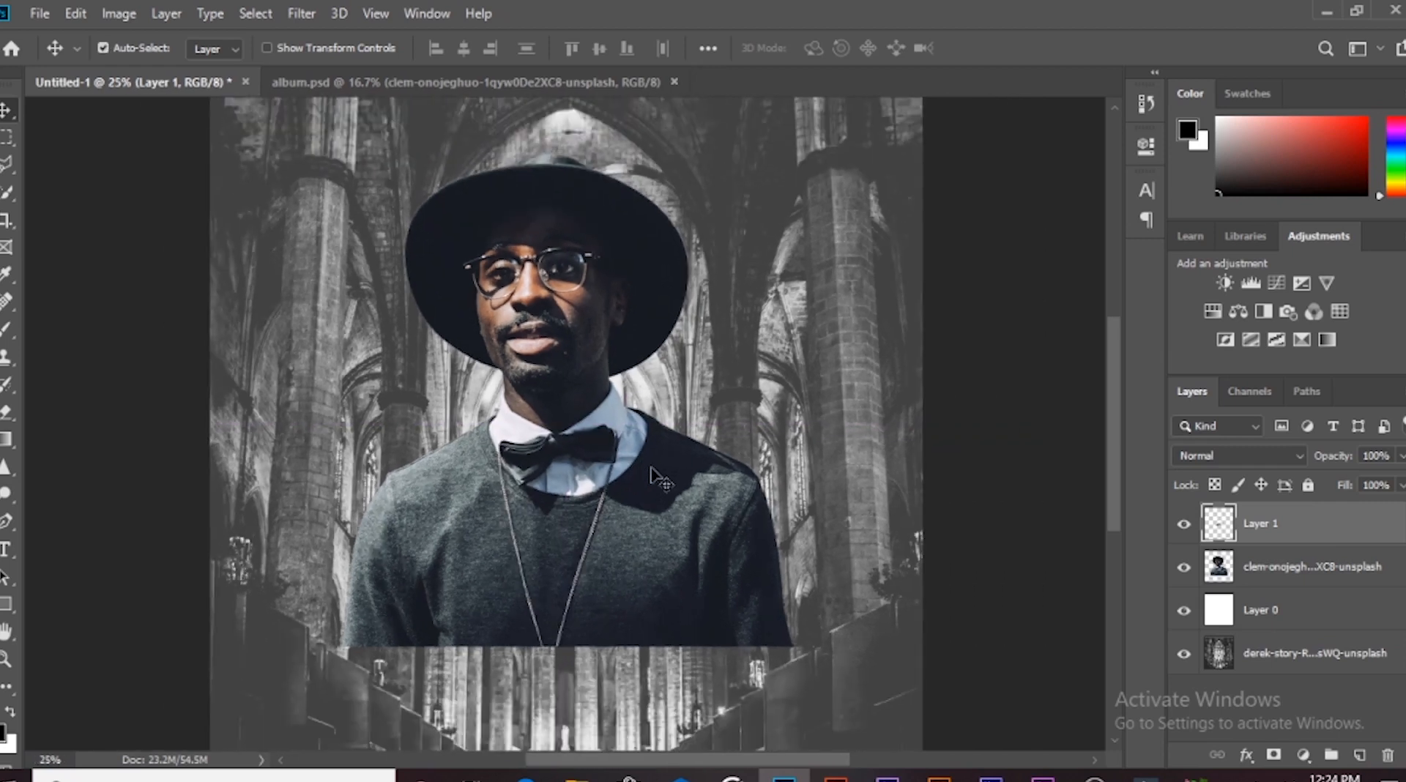
Hide the bow tie layer and select the sweater and shirt area on the portrait layer with Quick Selection
click(1291, 579)
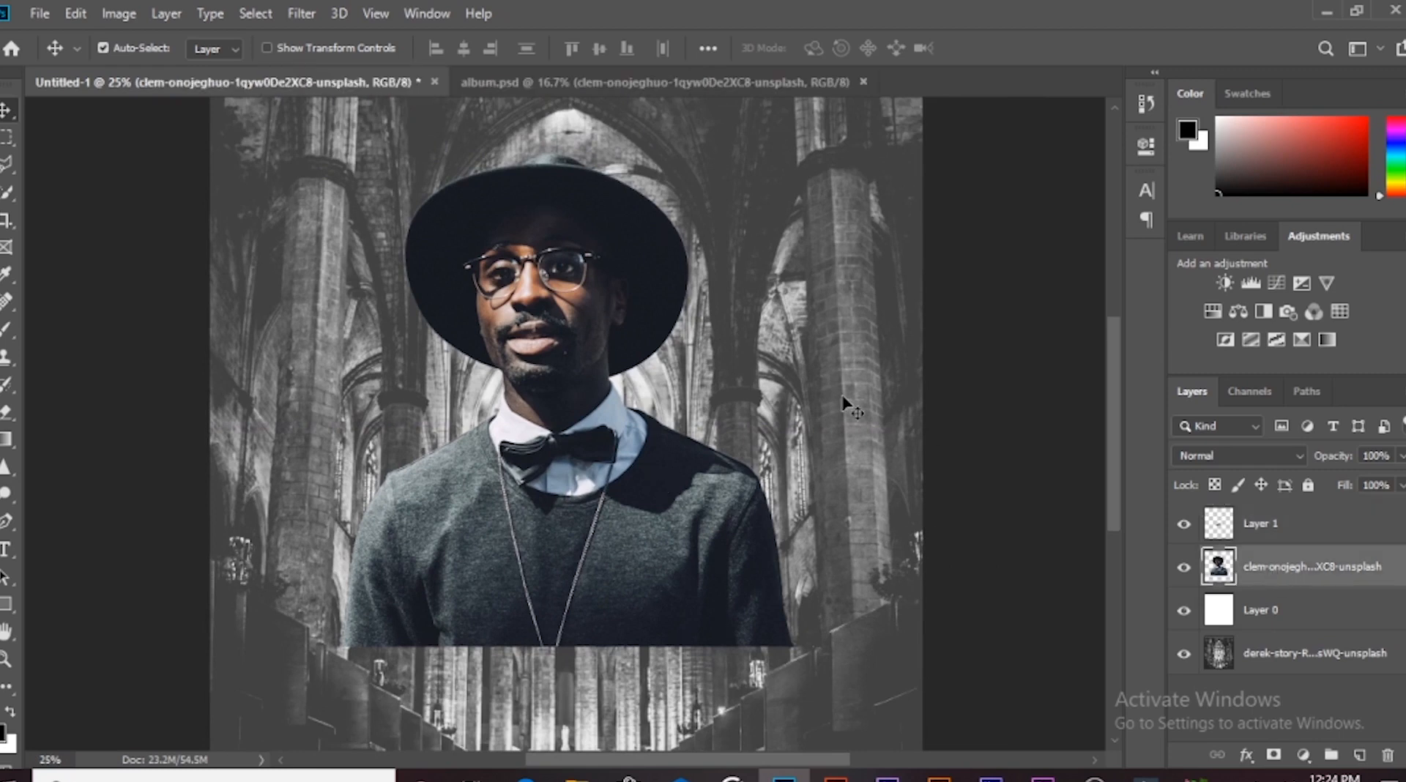
click(1182, 524)
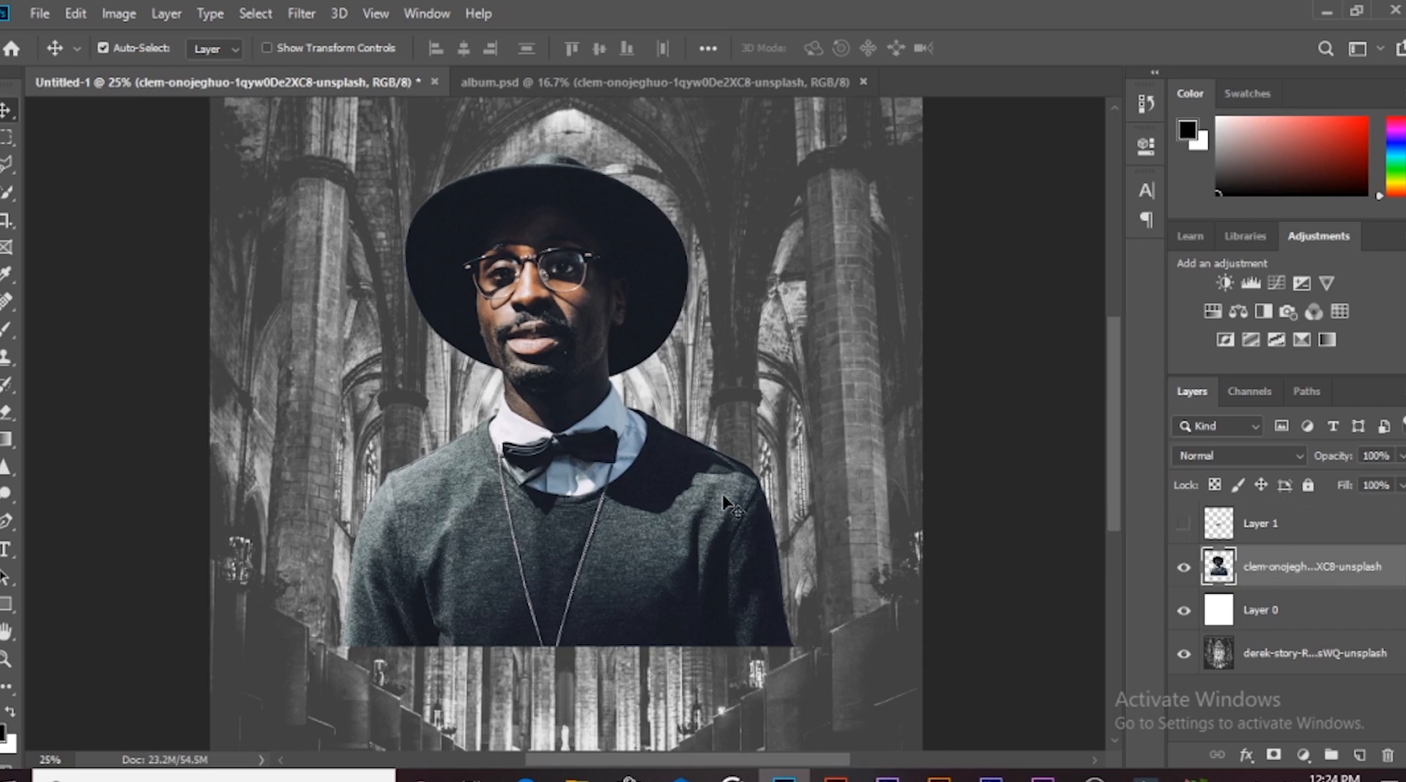
key(ctrl+plus)
key(w)
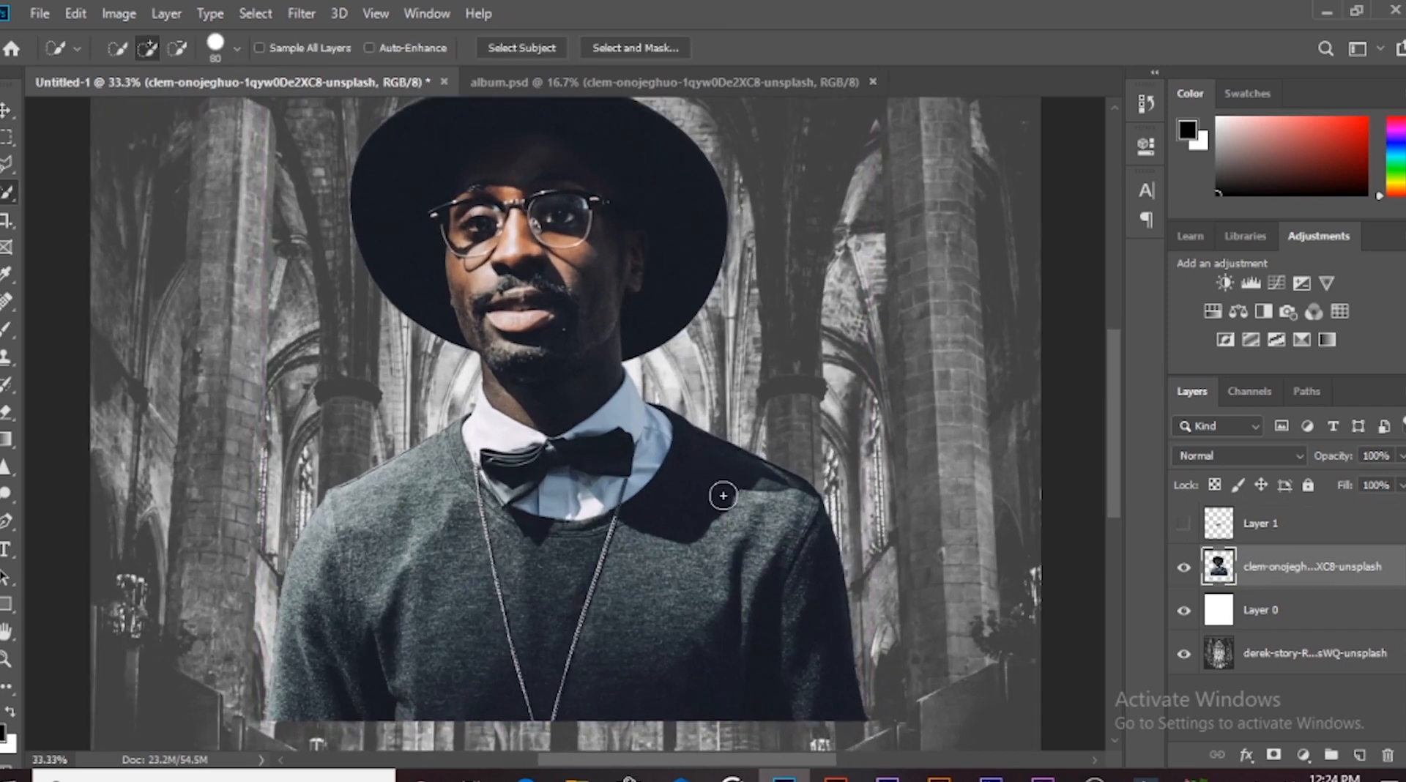
mouse_move(723, 495)
mouse_down()
mouse_move(492, 455)
mouse_move(446, 539)
mouse_move(410, 569)
mouse_move(714, 597)
mouse_move(805, 618)
mouse_up()
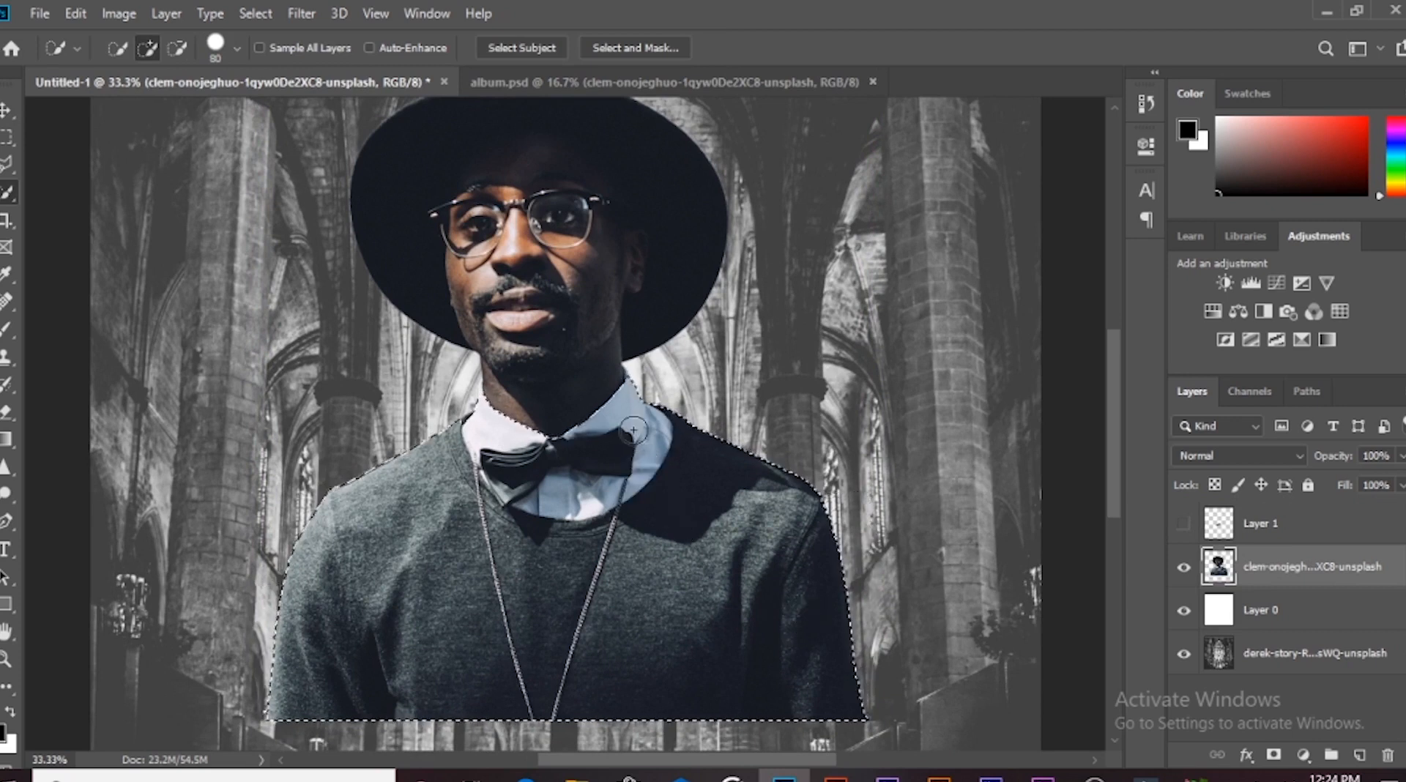
Fade the selected sweater into the church background with a soft 700 px Eraser at 73% opacity and 66% flow
key(ctrl+minus)
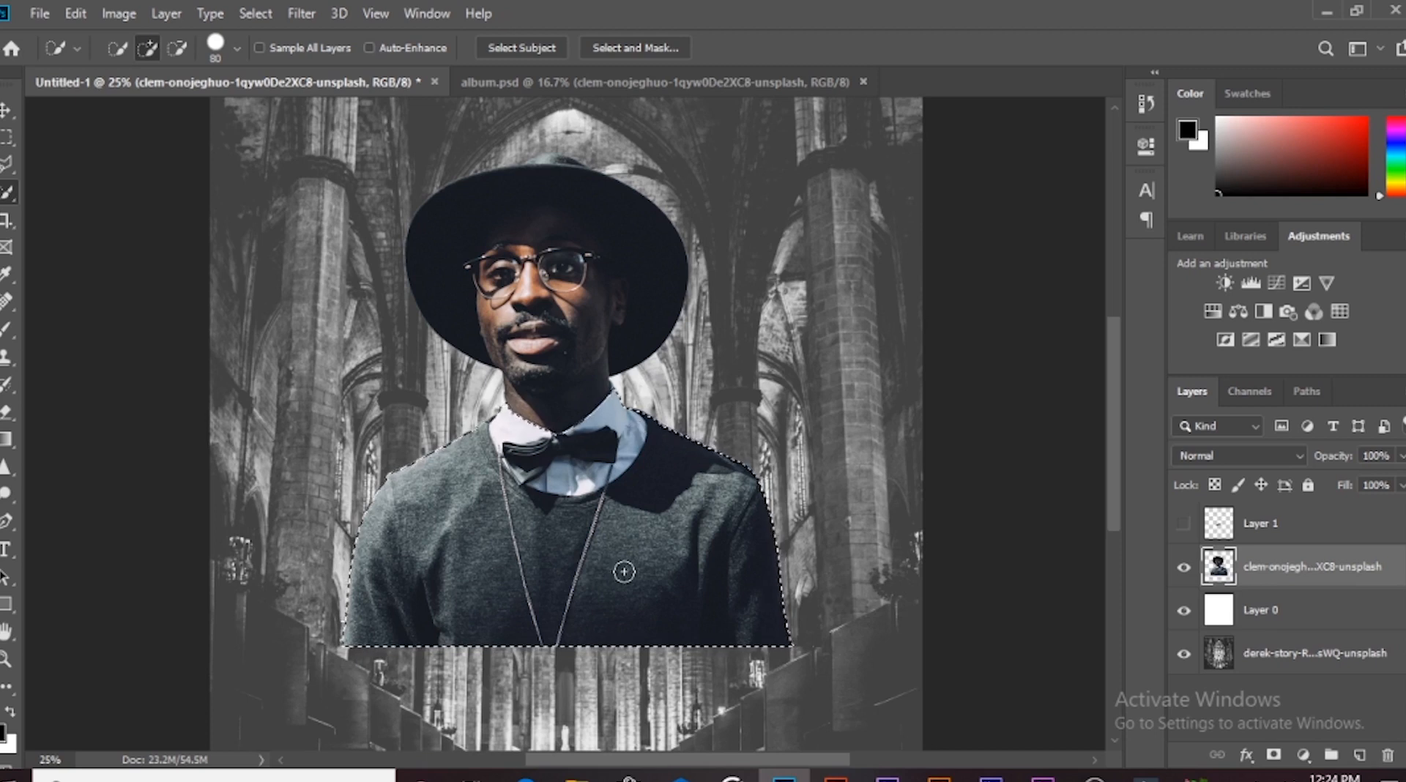
key(e)
key(bracketright)
key(bracketright)
key(bracketright)
right_click(608, 556)
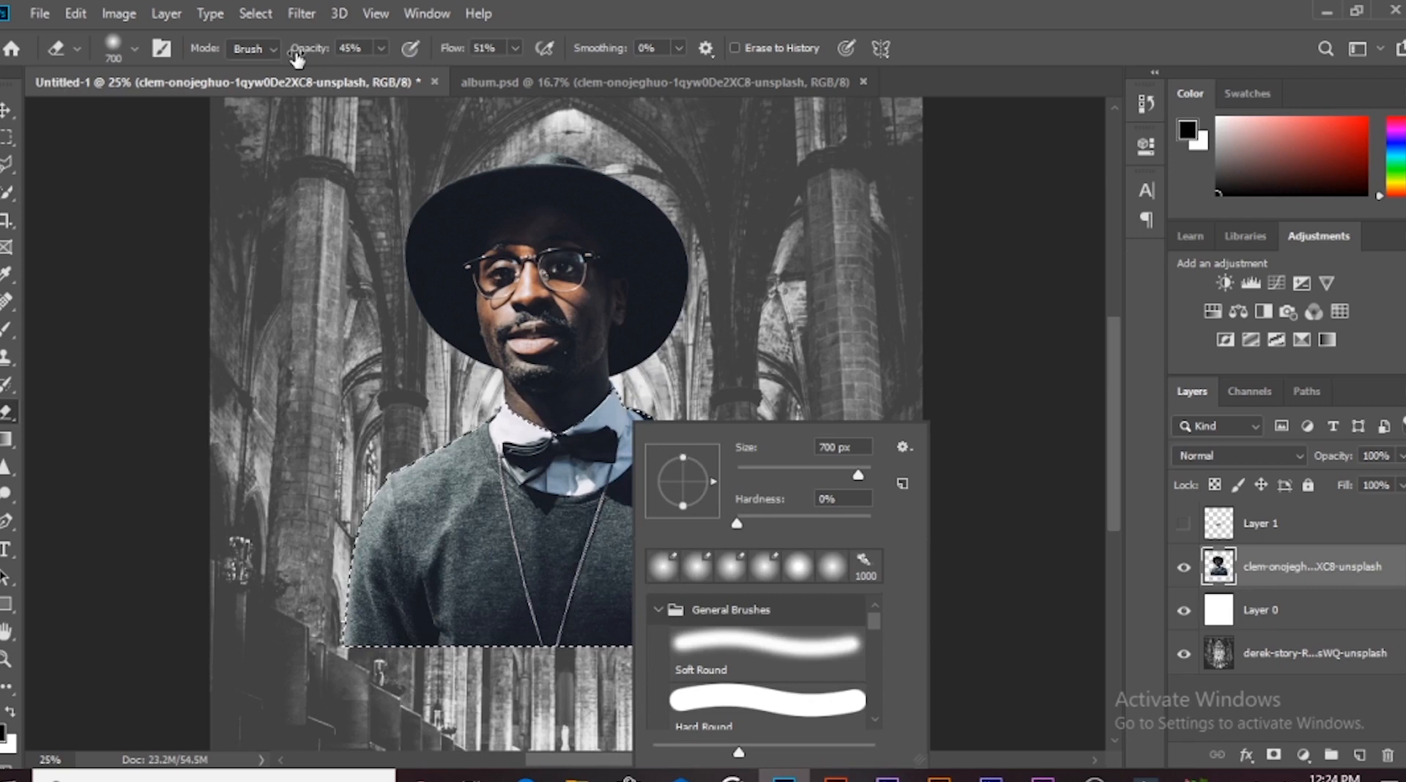
drag(300, 54, 323, 50)
drag(454, 50, 464, 50)
mouse_move(410, 535)
mouse_down()
mouse_move(414, 632)
mouse_move(746, 660)
mouse_move(847, 581)
mouse_move(785, 654)
mouse_move(810, 502)
mouse_move(629, 557)
mouse_move(410, 527)
mouse_move(388, 599)
mouse_move(863, 596)
mouse_move(756, 408)
mouse_move(728, 424)
mouse_move(710, 498)
mouse_move(688, 454)
mouse_up()
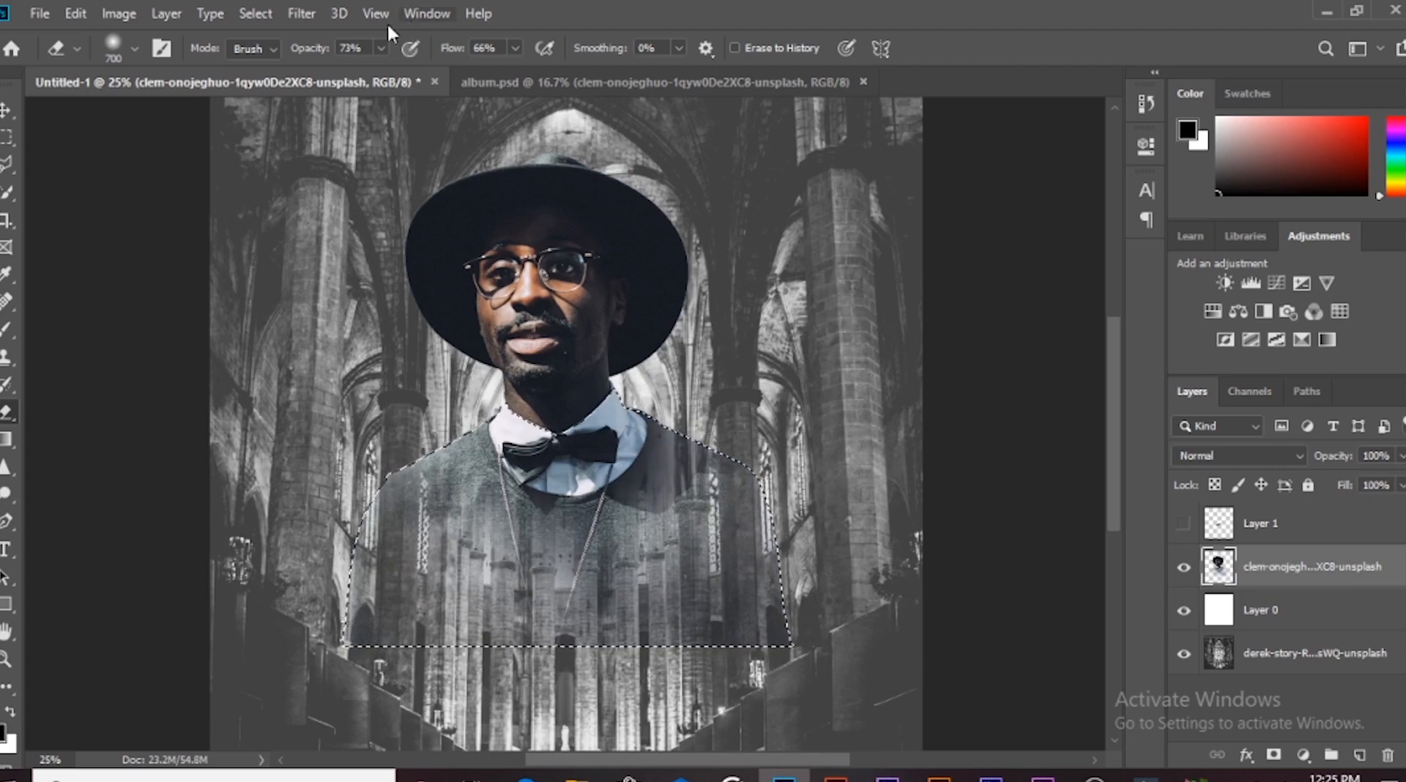
Erase more of the shirt and shoulders at 58% opacity and 42% flow, and remove the selection
drag(322, 56, 303, 56)
drag(446, 53, 430, 54)
mouse_move(548, 396)
mouse_down()
mouse_move(577, 412)
mouse_move(440, 431)
mouse_up()
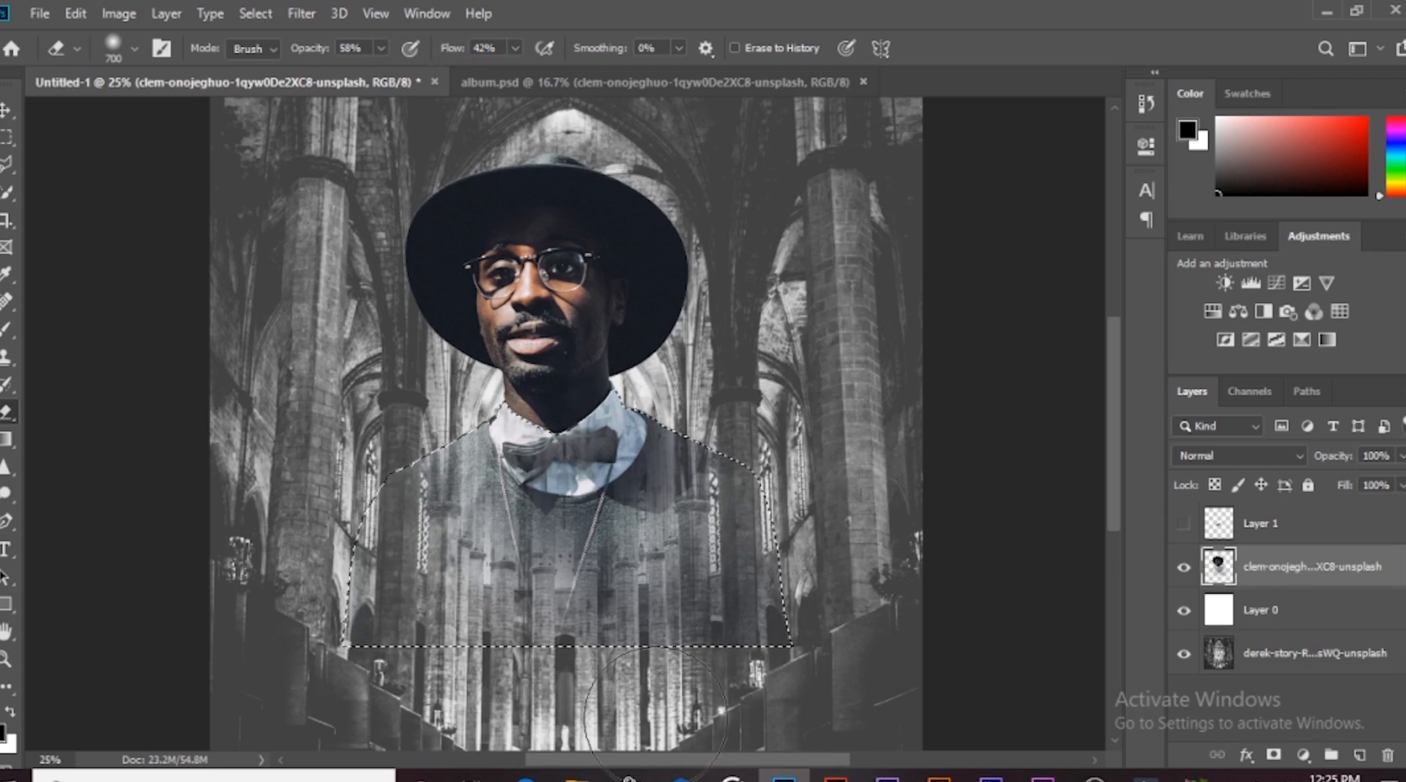
key(ctrl+d)
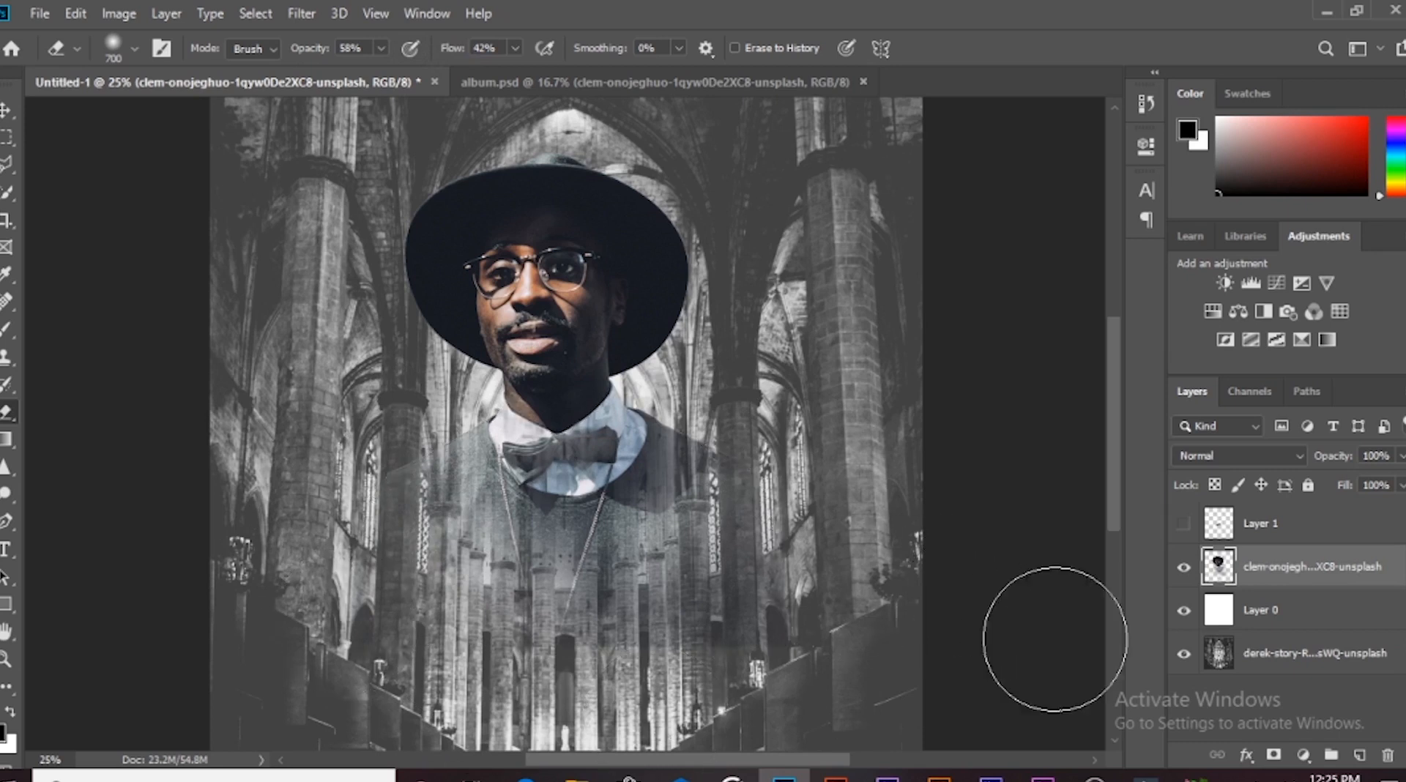
Show the bow tie layer and nudge the bow tie slightly to the right over the faded collar
click(1184, 527)
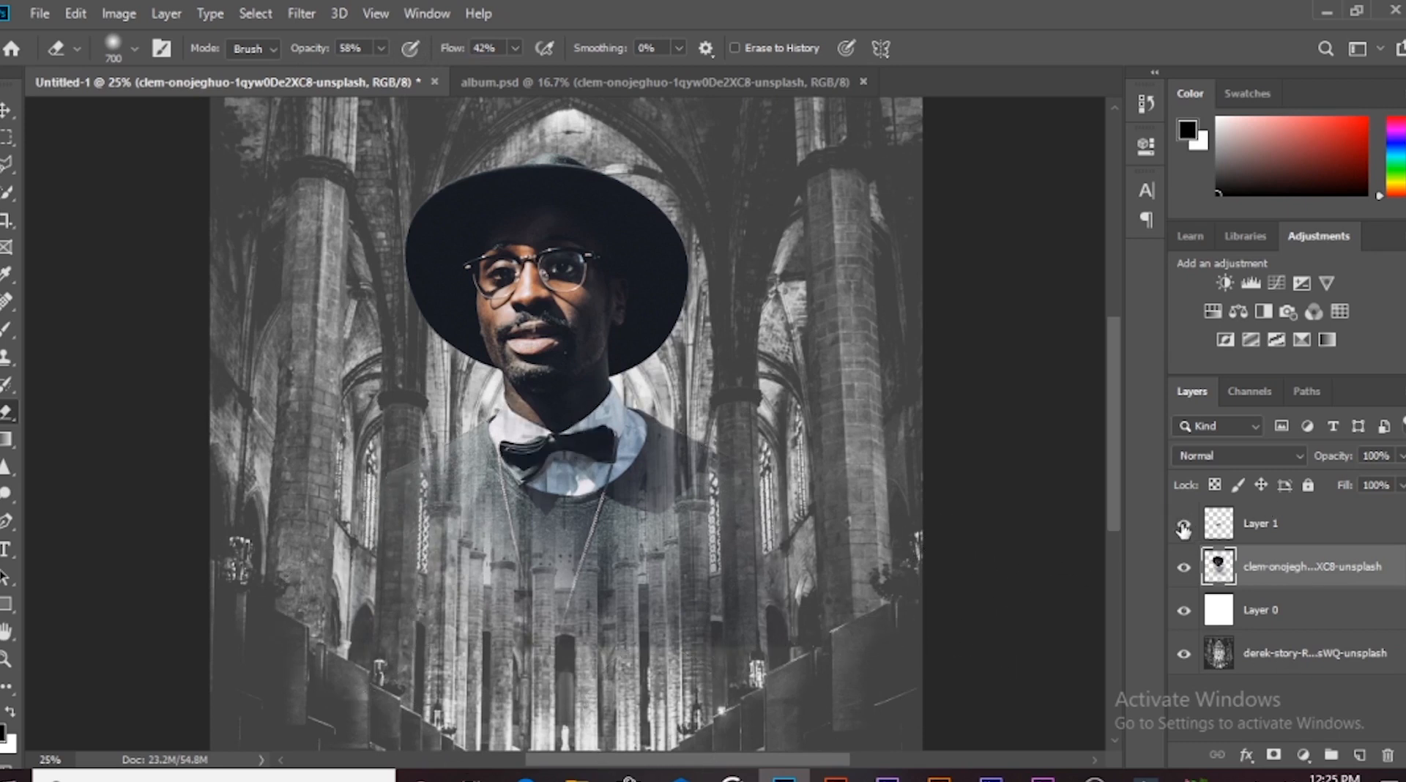
click(1268, 533)
key(v)
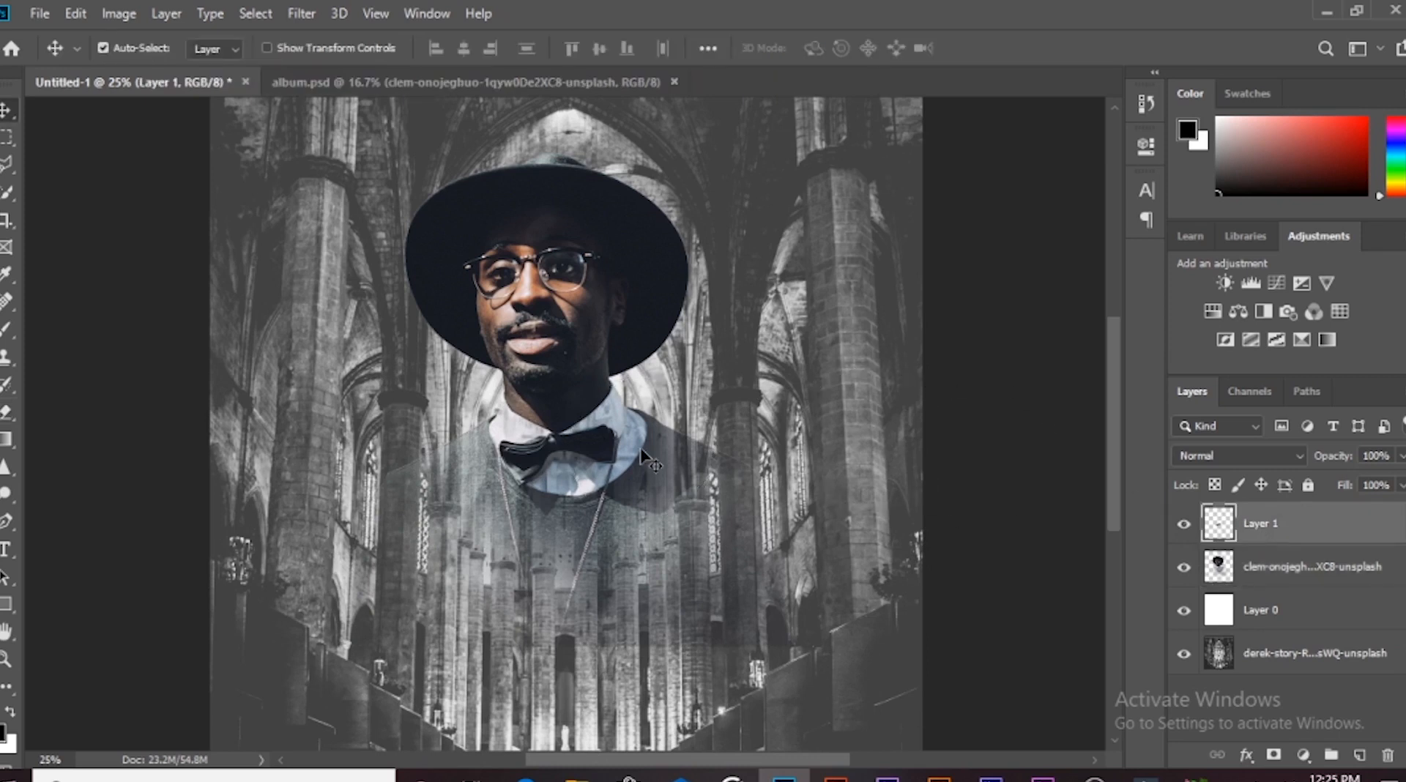
drag(588, 445, 590, 445)
key(Right)
key(Right)
key(Right)
key(Right)
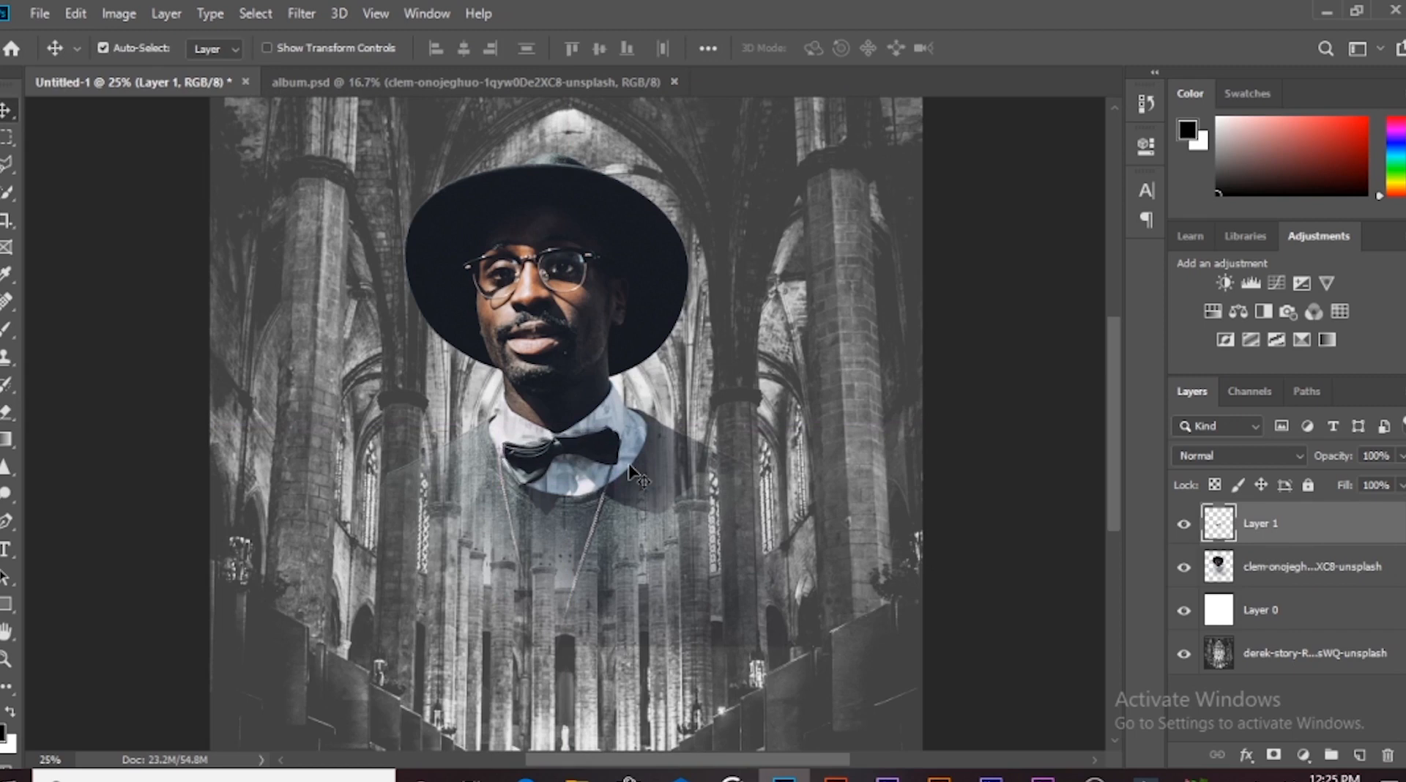
Add the white Cambria title DJ DROGO at 36.05 pt and centre it near the poster's upper edge
key(ctrl+minus)
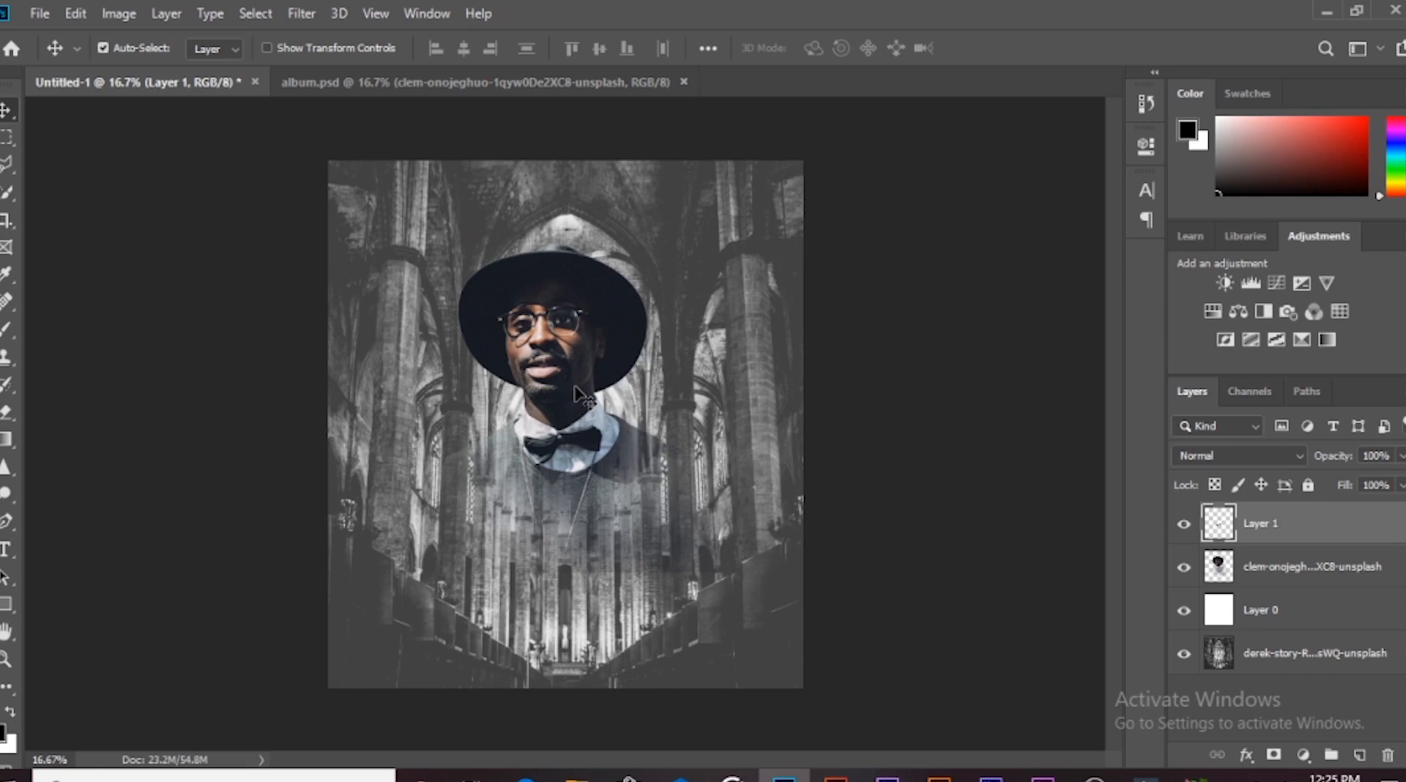
key(t)
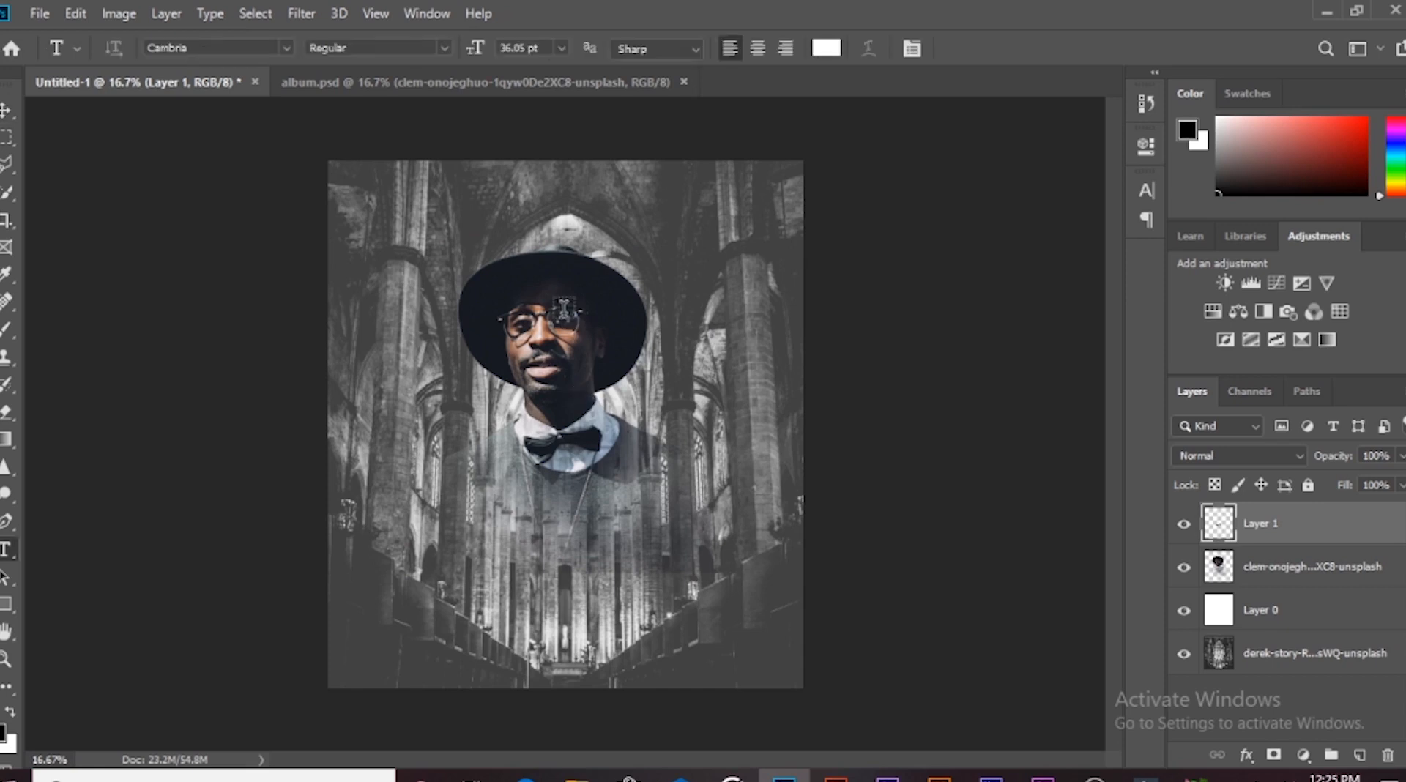
click(511, 186)
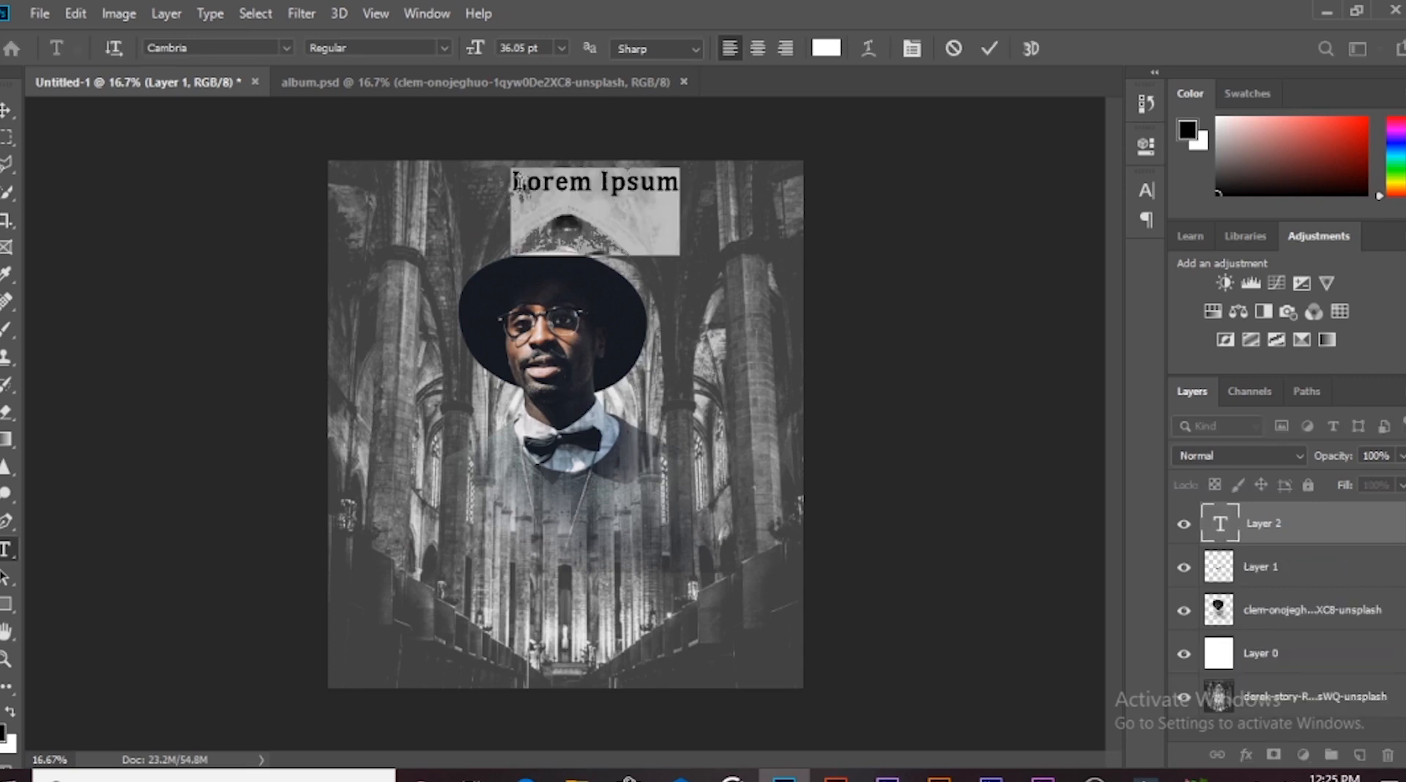
text(dj)
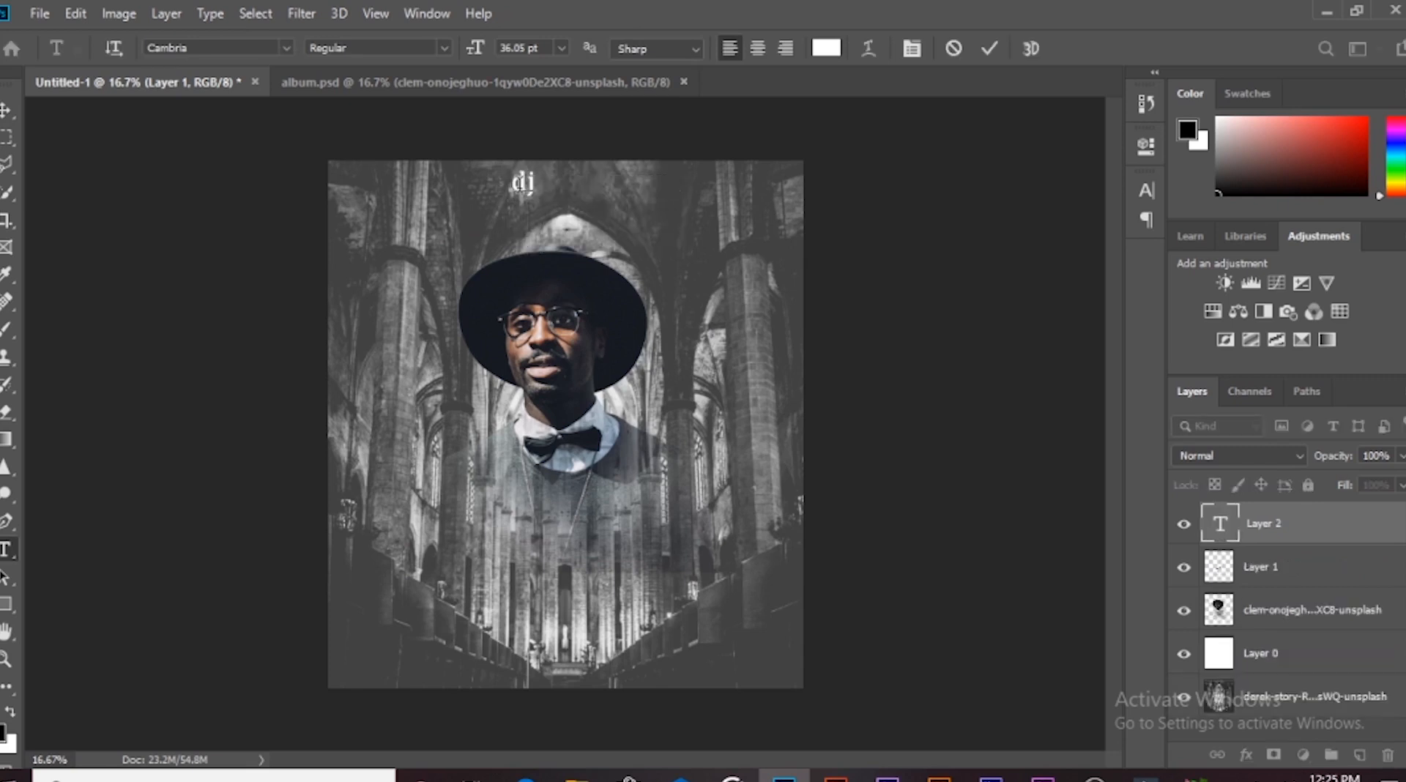
key(BackSpace)
key(BackSpace)
text(DJ DROGO)
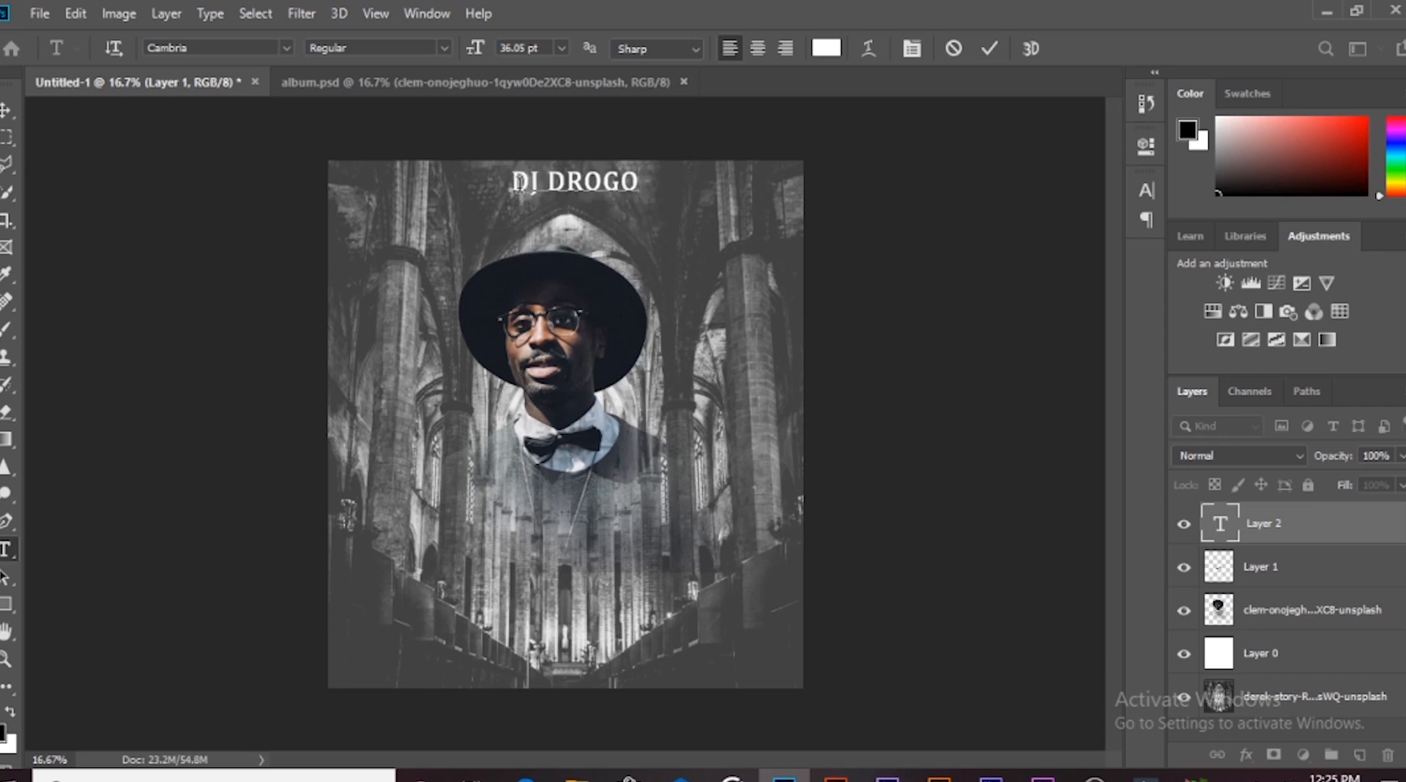
click(7, 109)
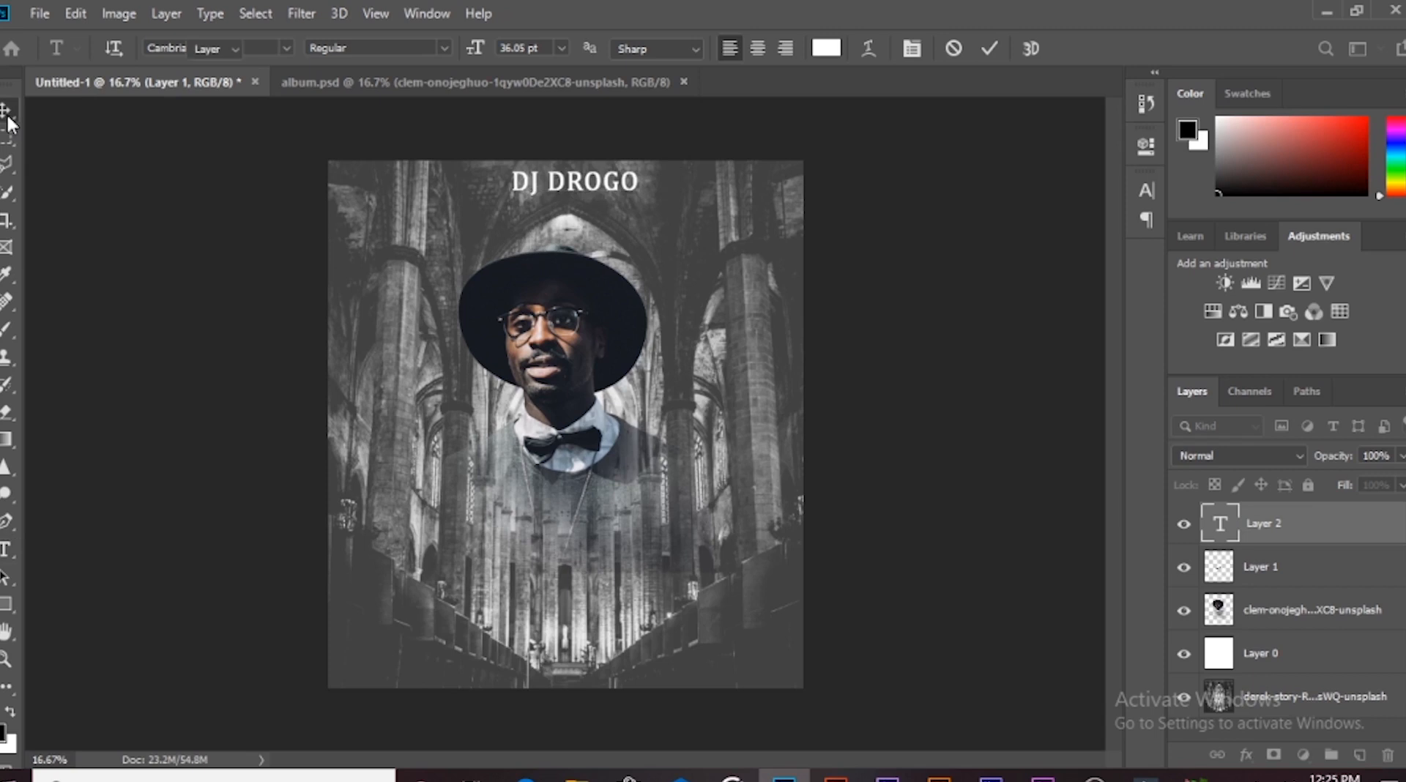
drag(558, 193, 550, 189)
key(t)
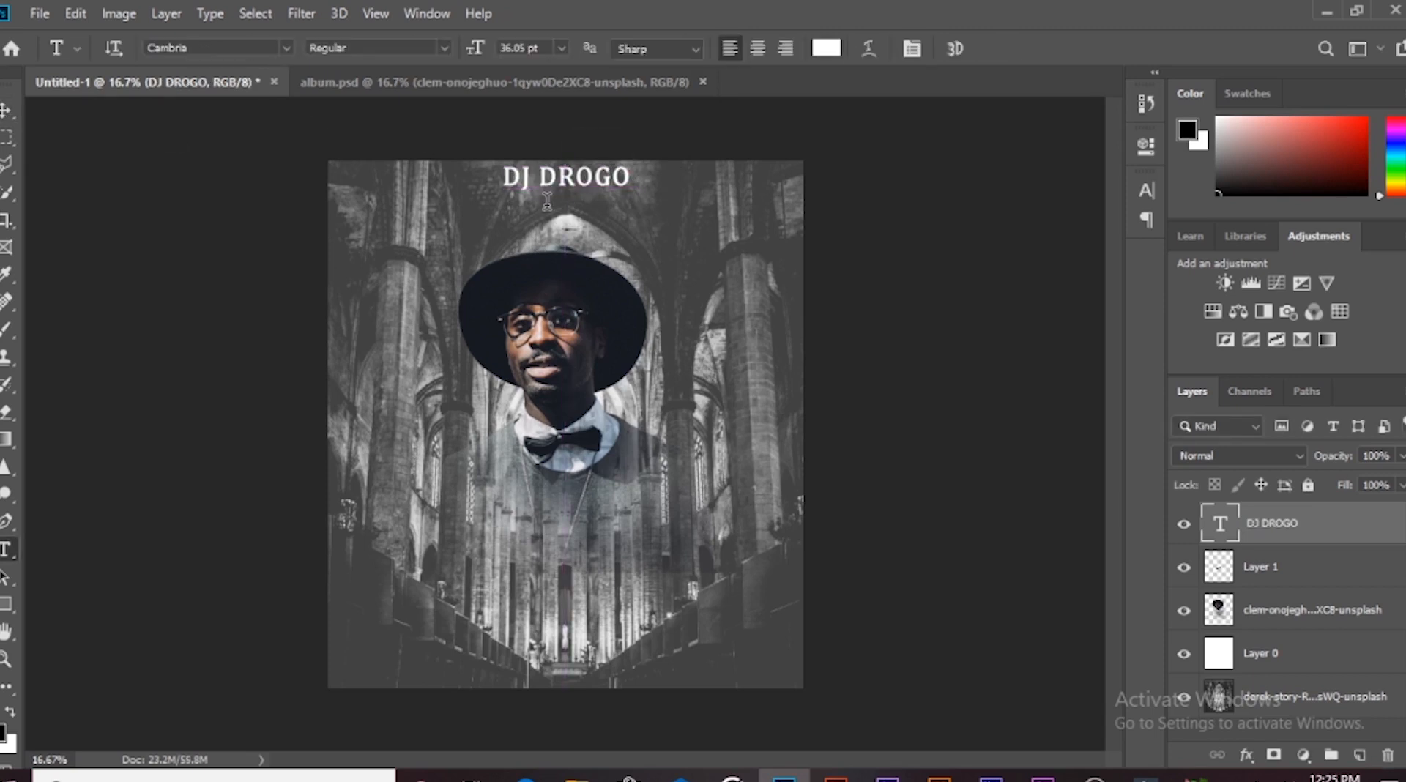
click(541, 204)
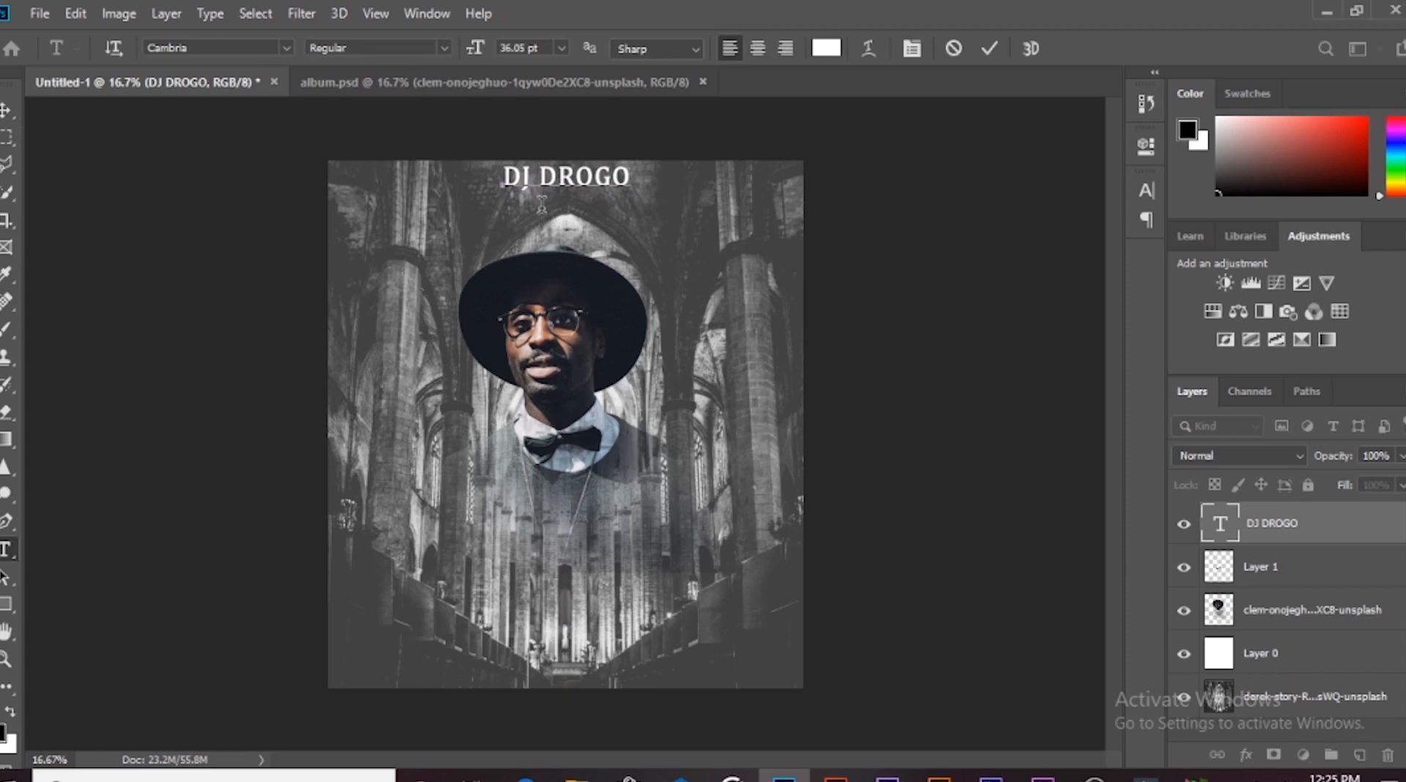
click(6, 110)
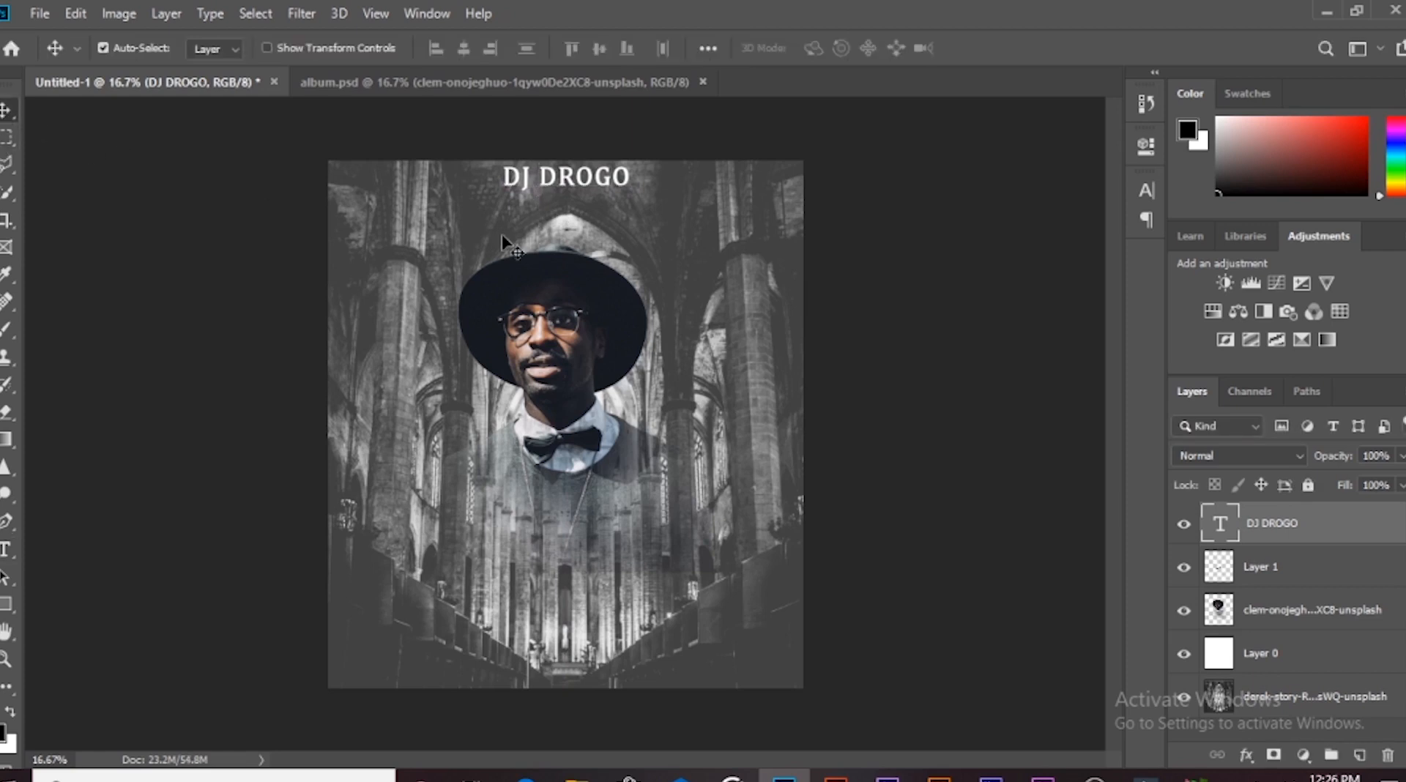
Add a separate text layer reading FEATURING and place it directly below the DJ DROGO title
key(t)
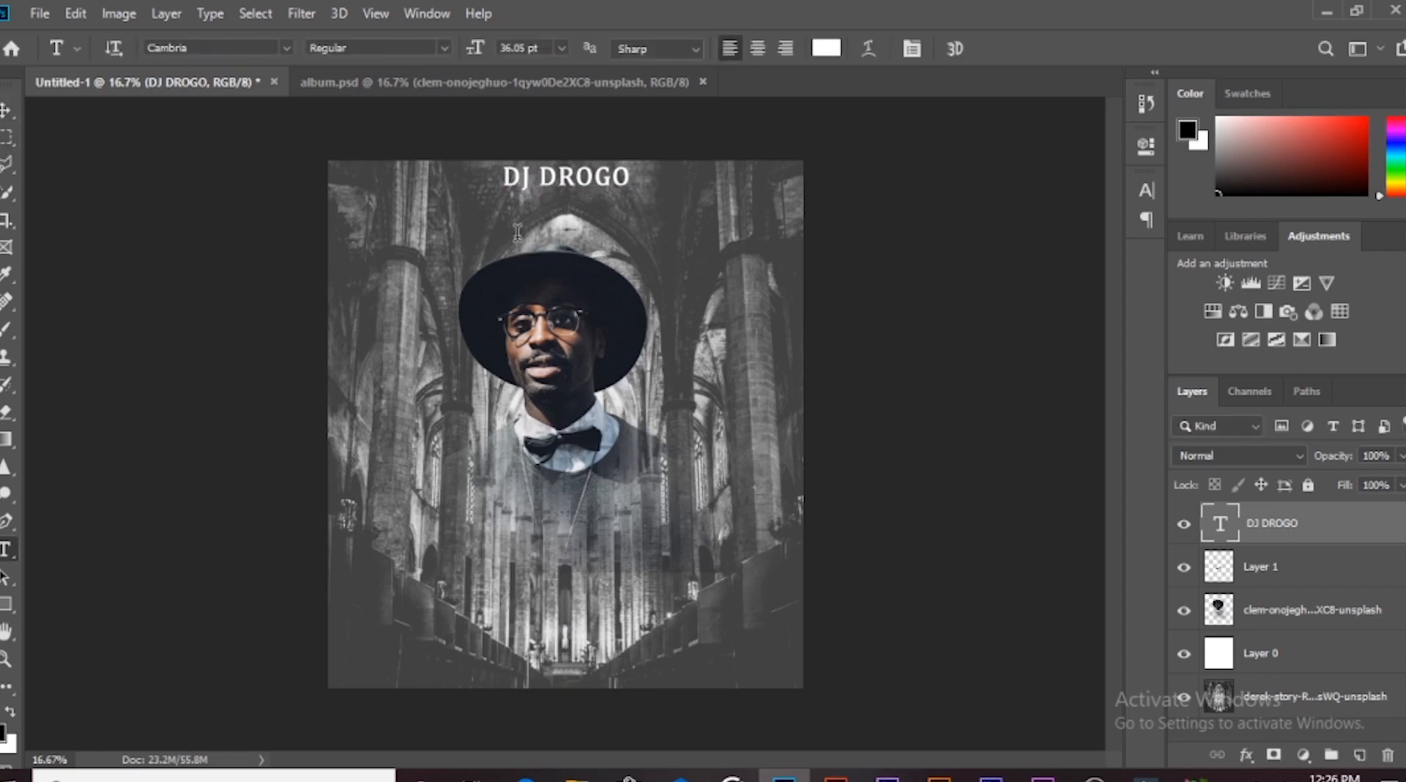
click(495, 252)
text(FE)
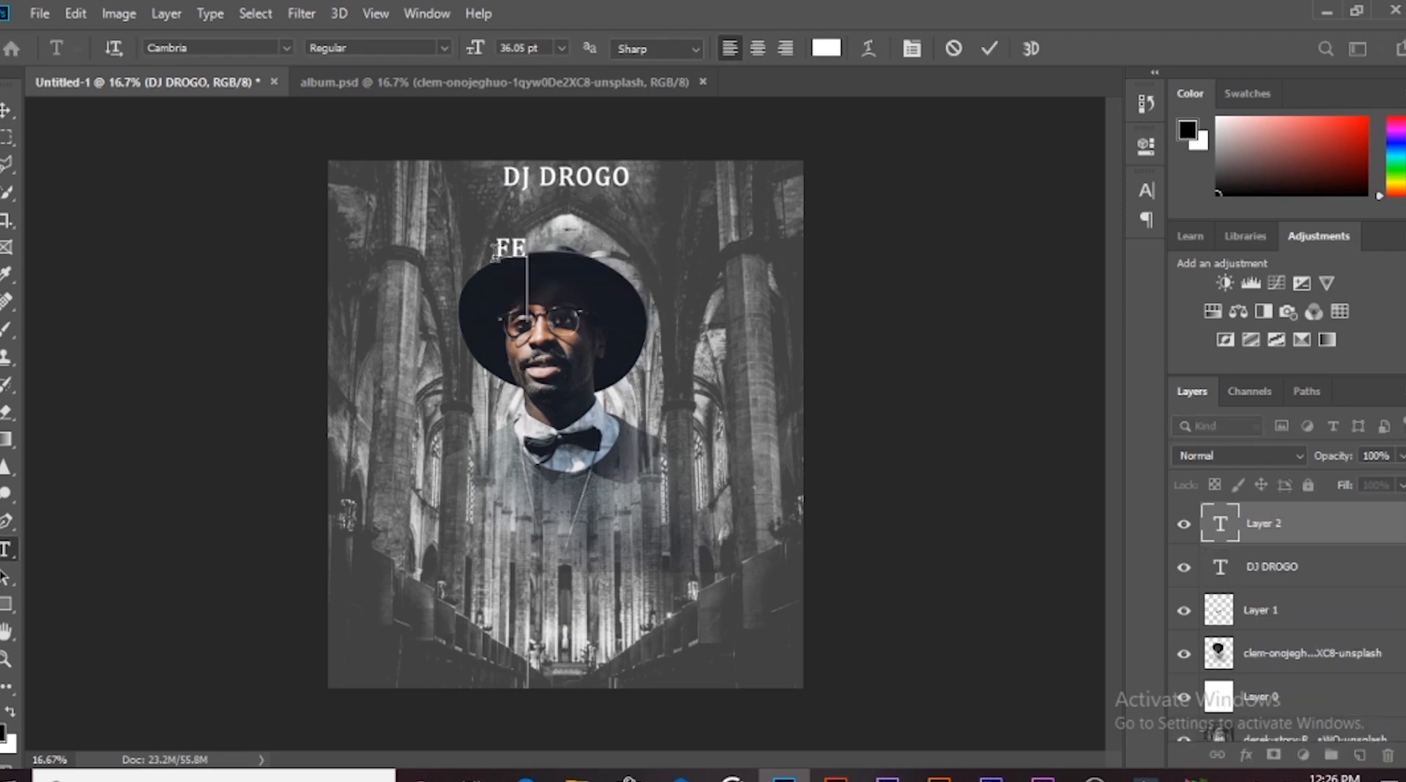
text(ATURING)
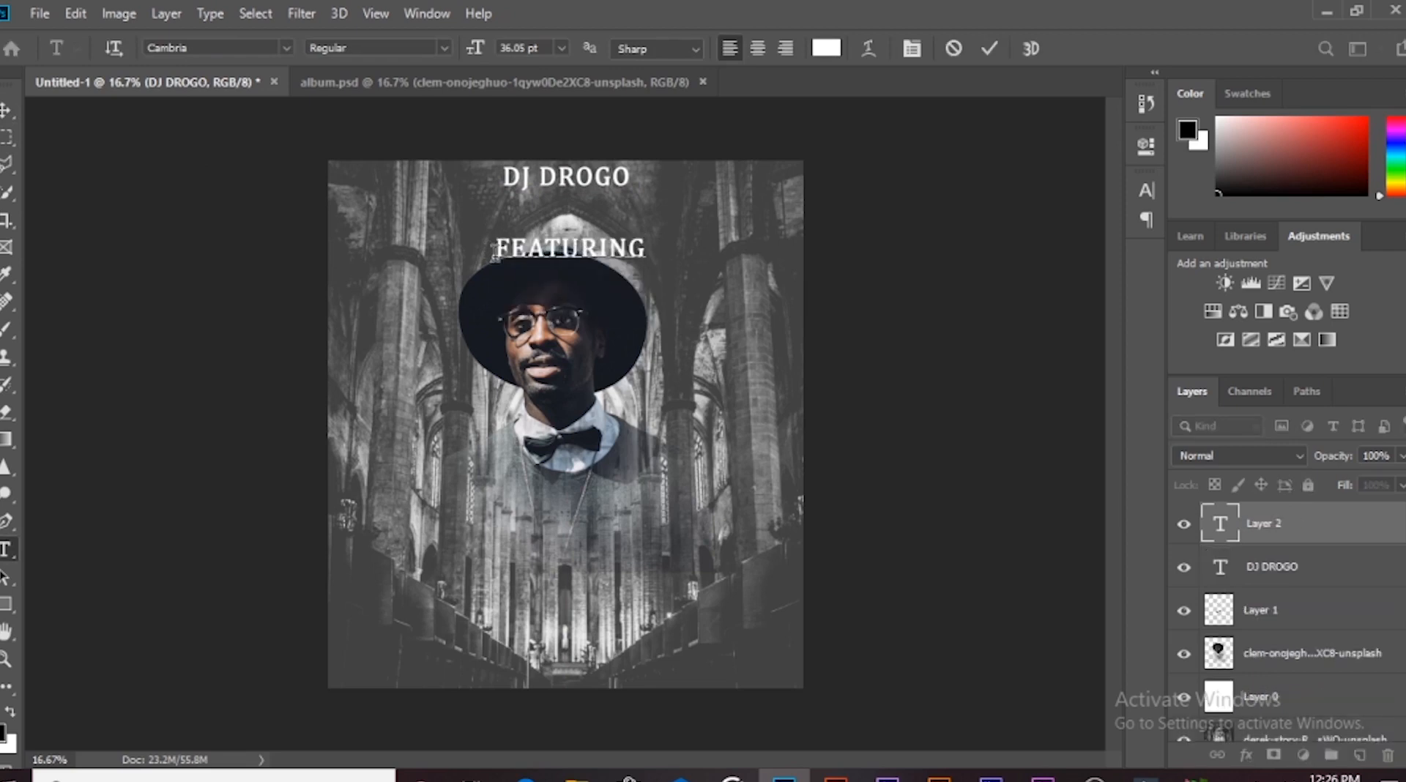
click(5, 111)
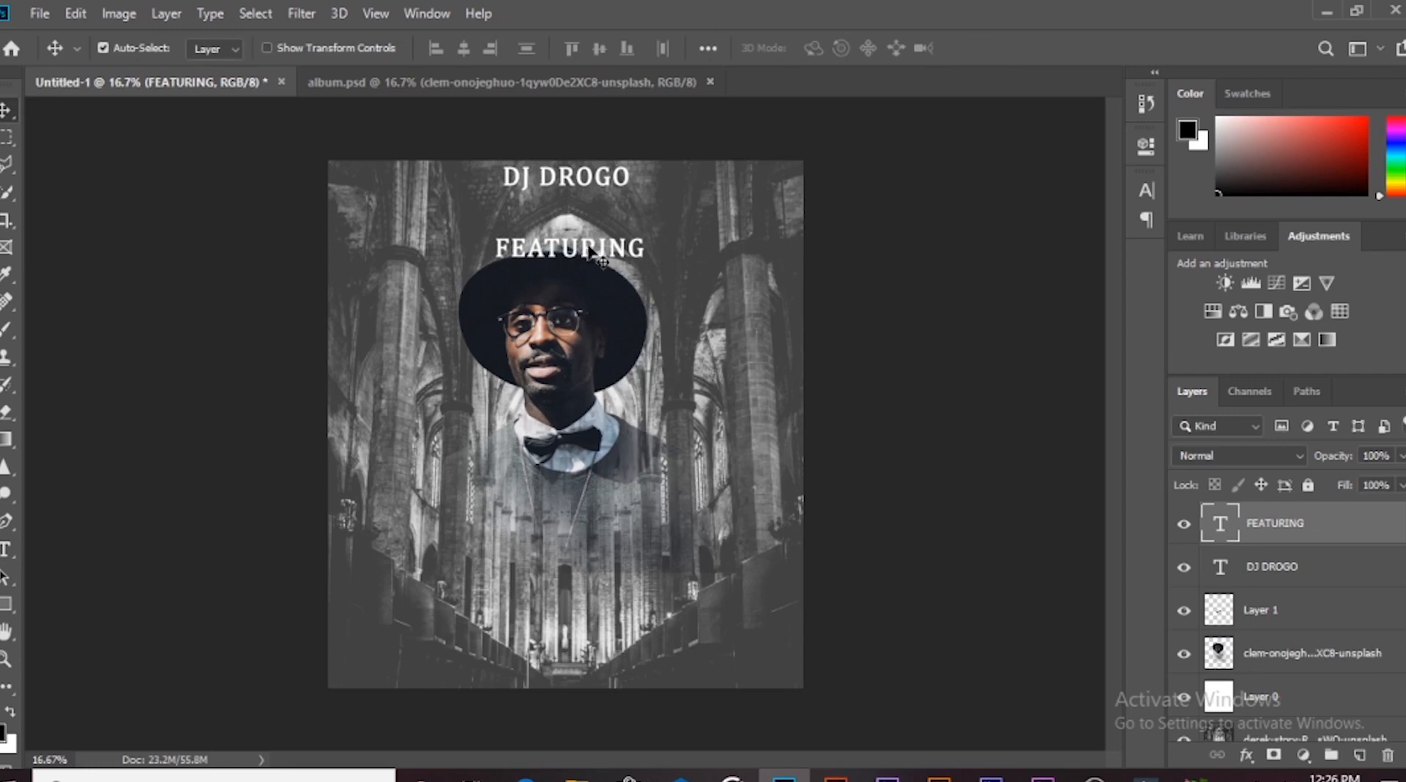
drag(588, 248, 582, 214)
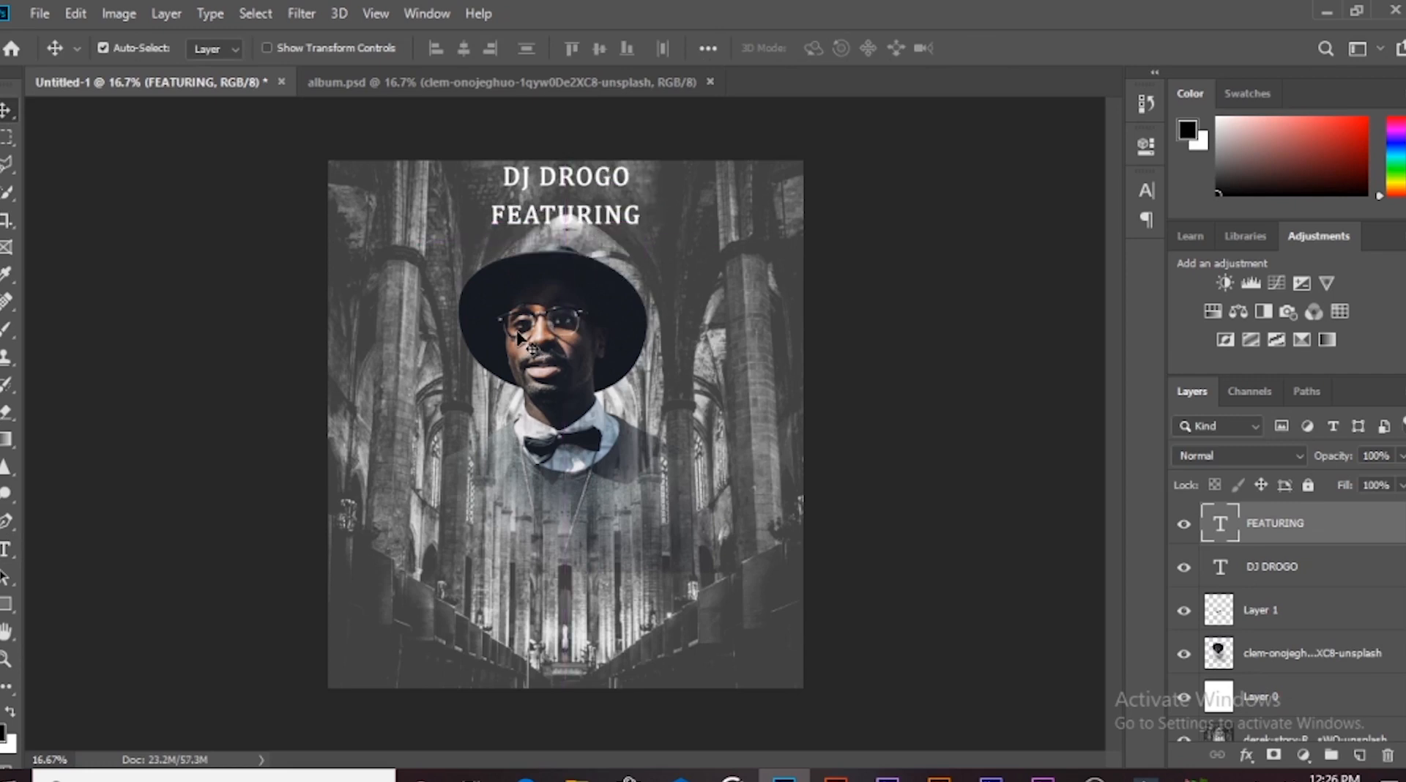
Add the text TY TUNES above the hat and tighten the spacing between the three title lines
key(t)
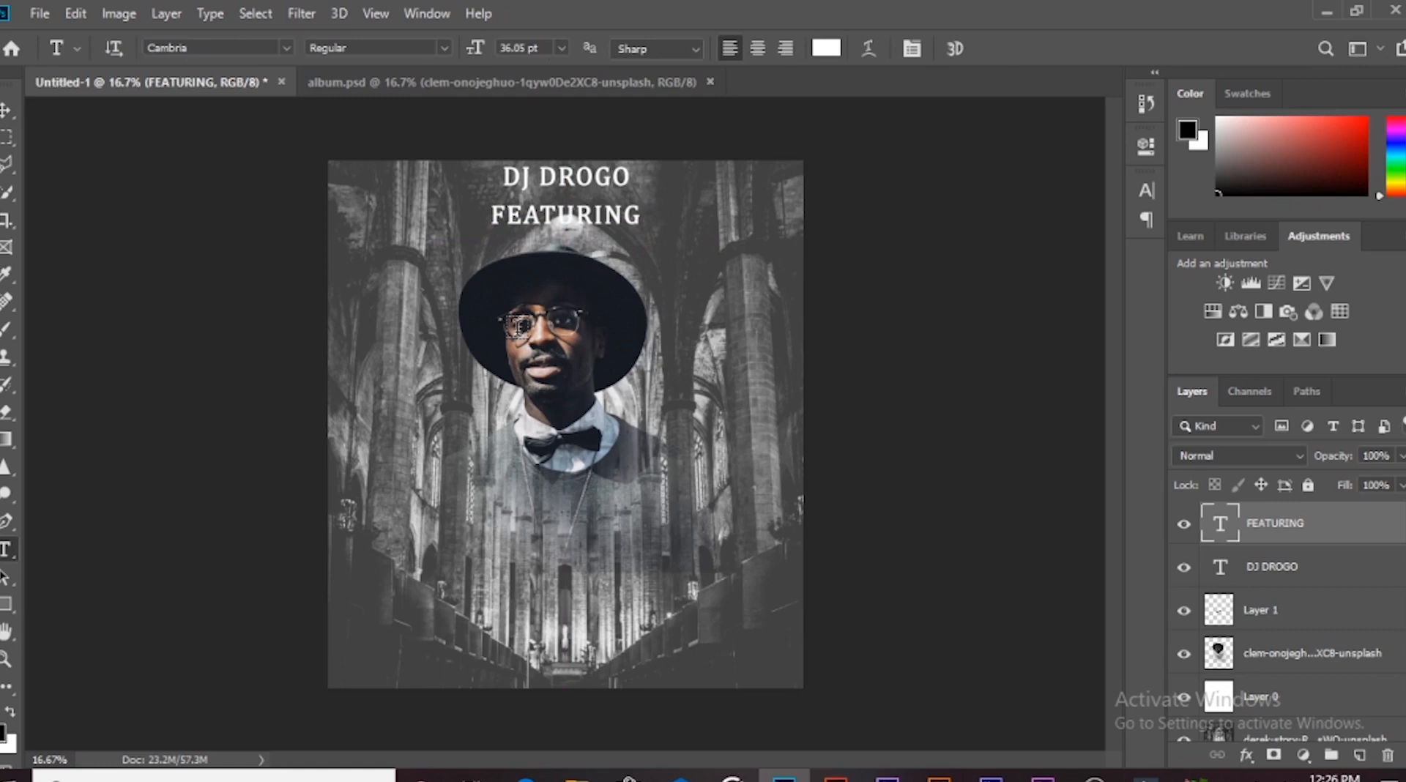
click(519, 325)
text(TY)
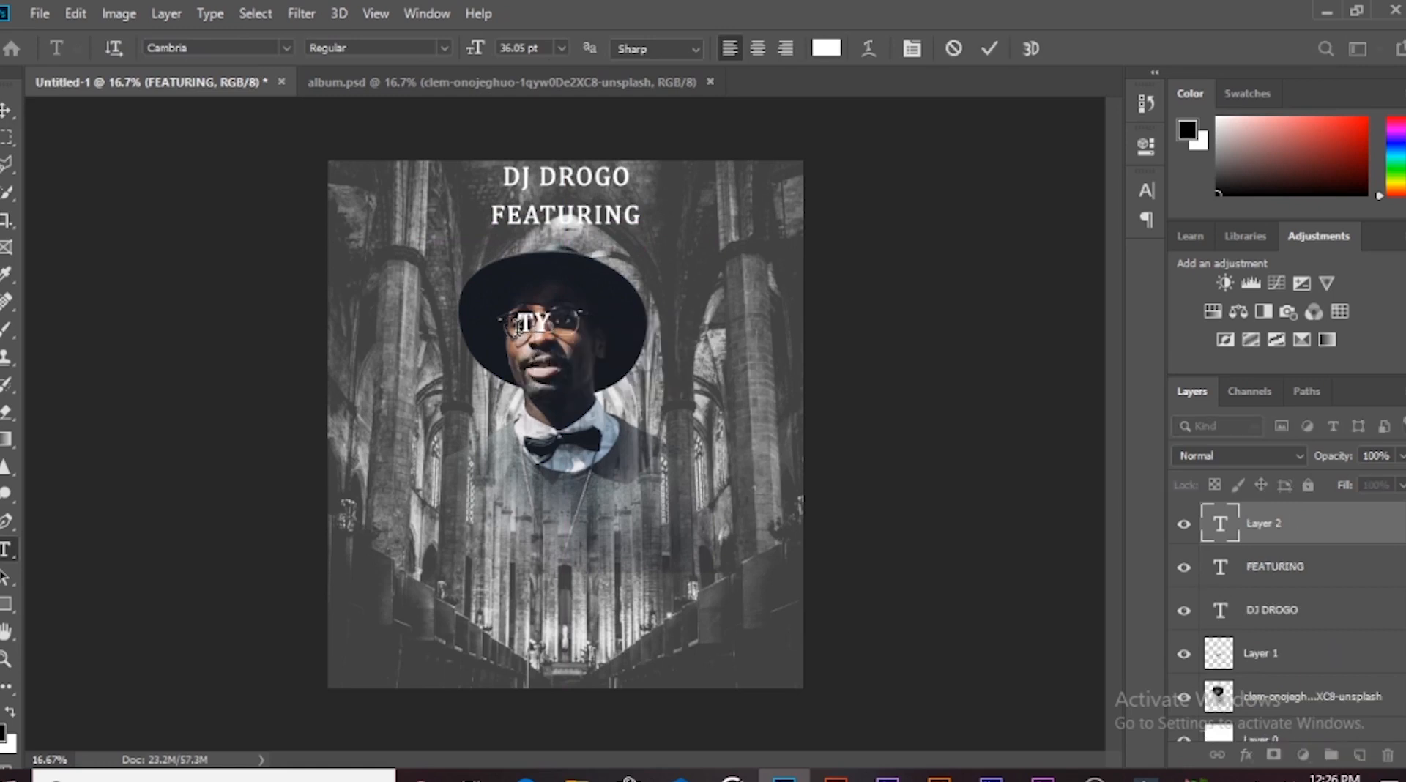
text( TUNES)
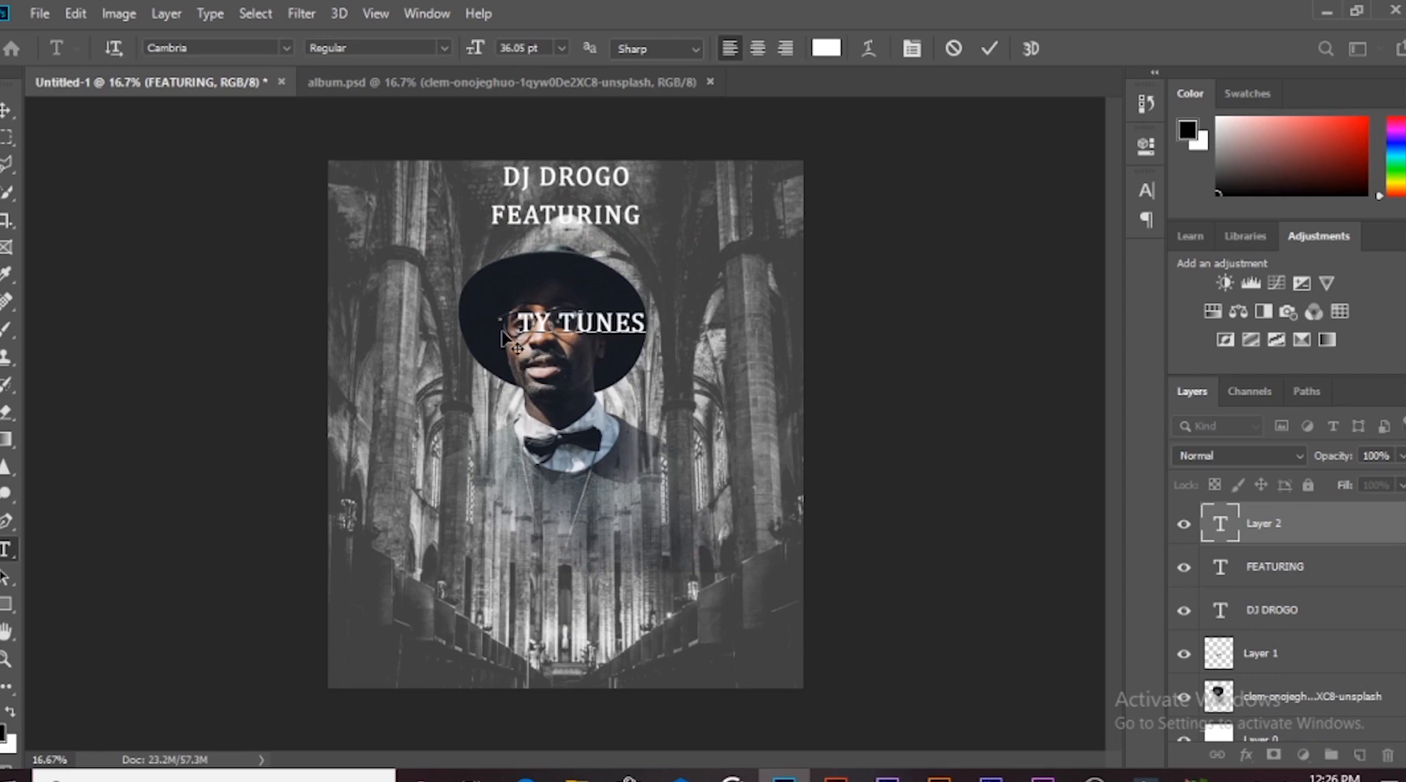
click(4, 114)
drag(611, 316, 584, 249)
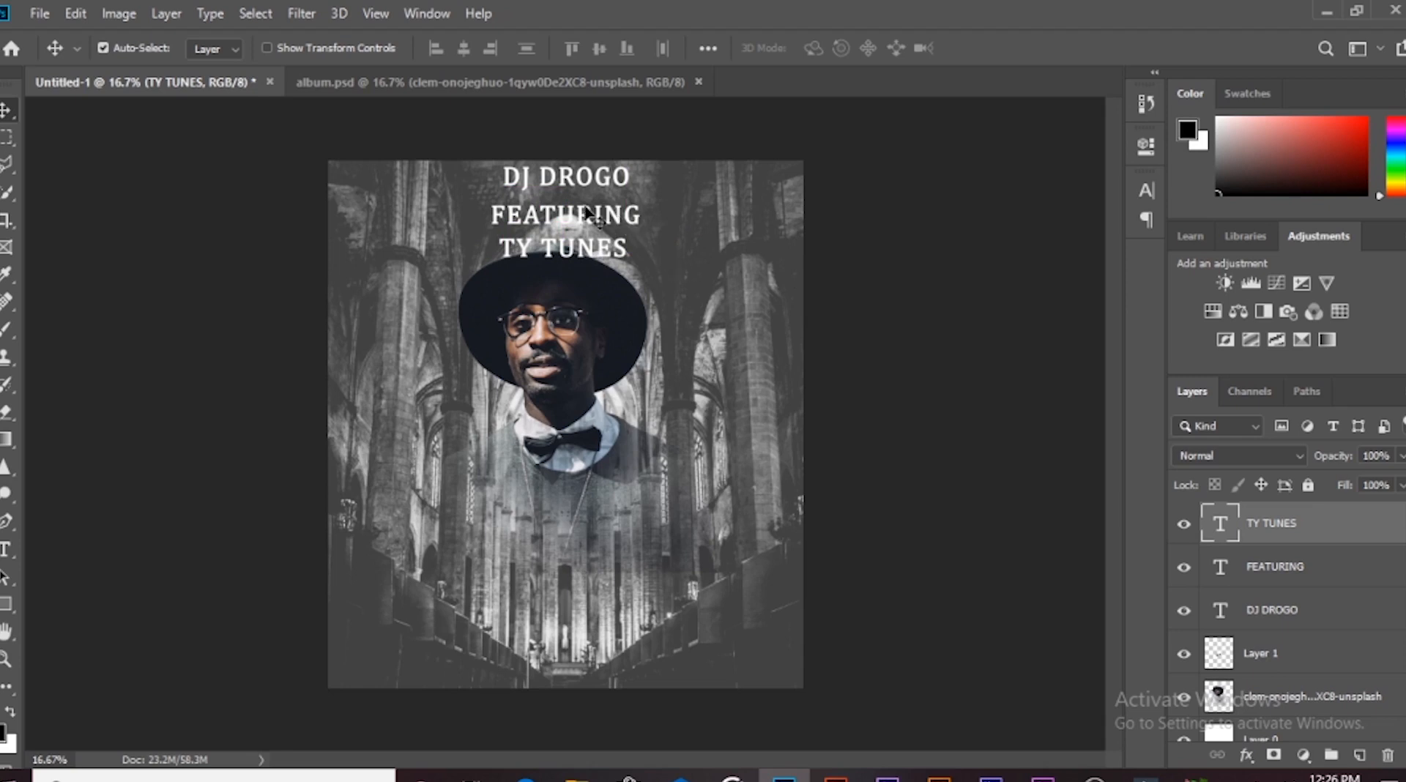
drag(589, 221, 586, 210)
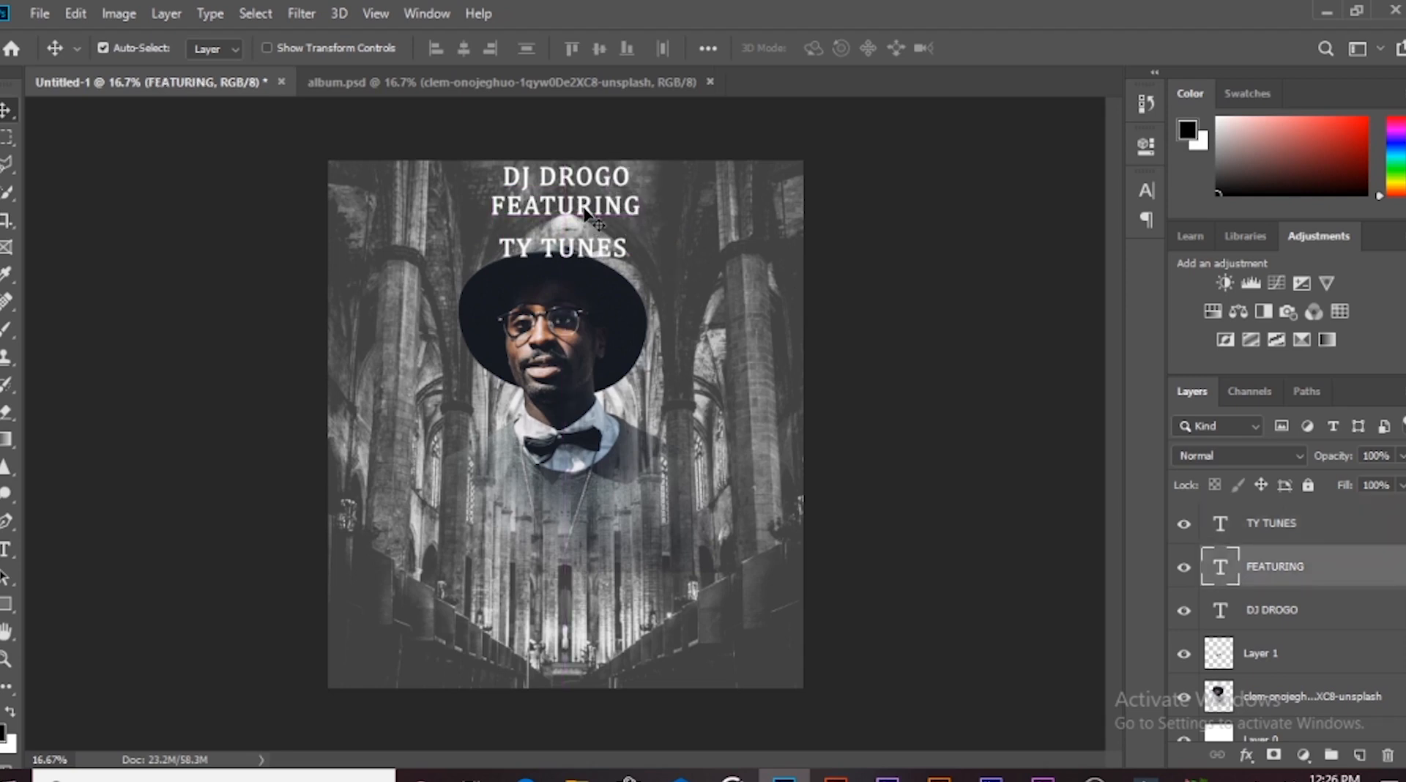
drag(594, 258, 594, 249)
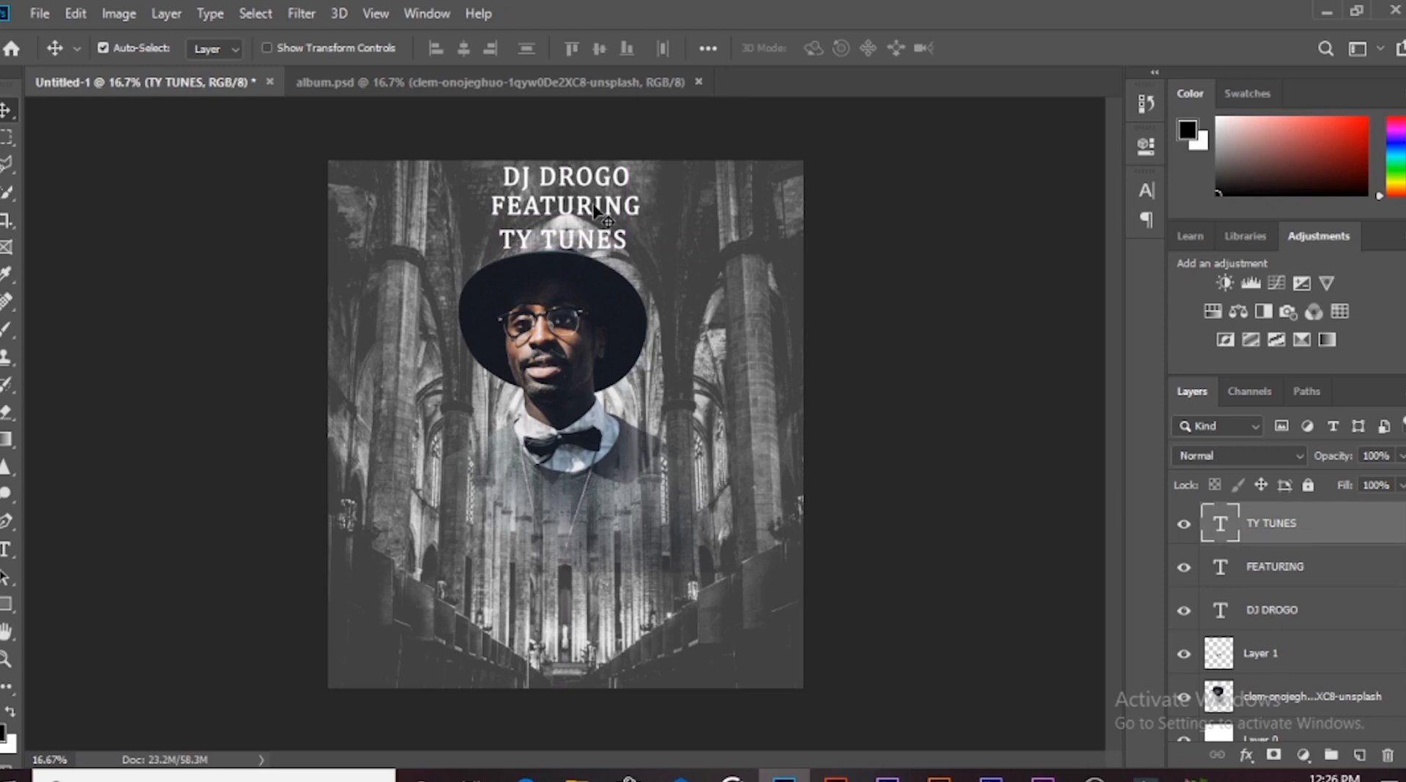
Set the FEATURING text to 16.05 pt in black and centre it between DJ DROGO and TY TUNES
click(1267, 568)
click(1147, 191)
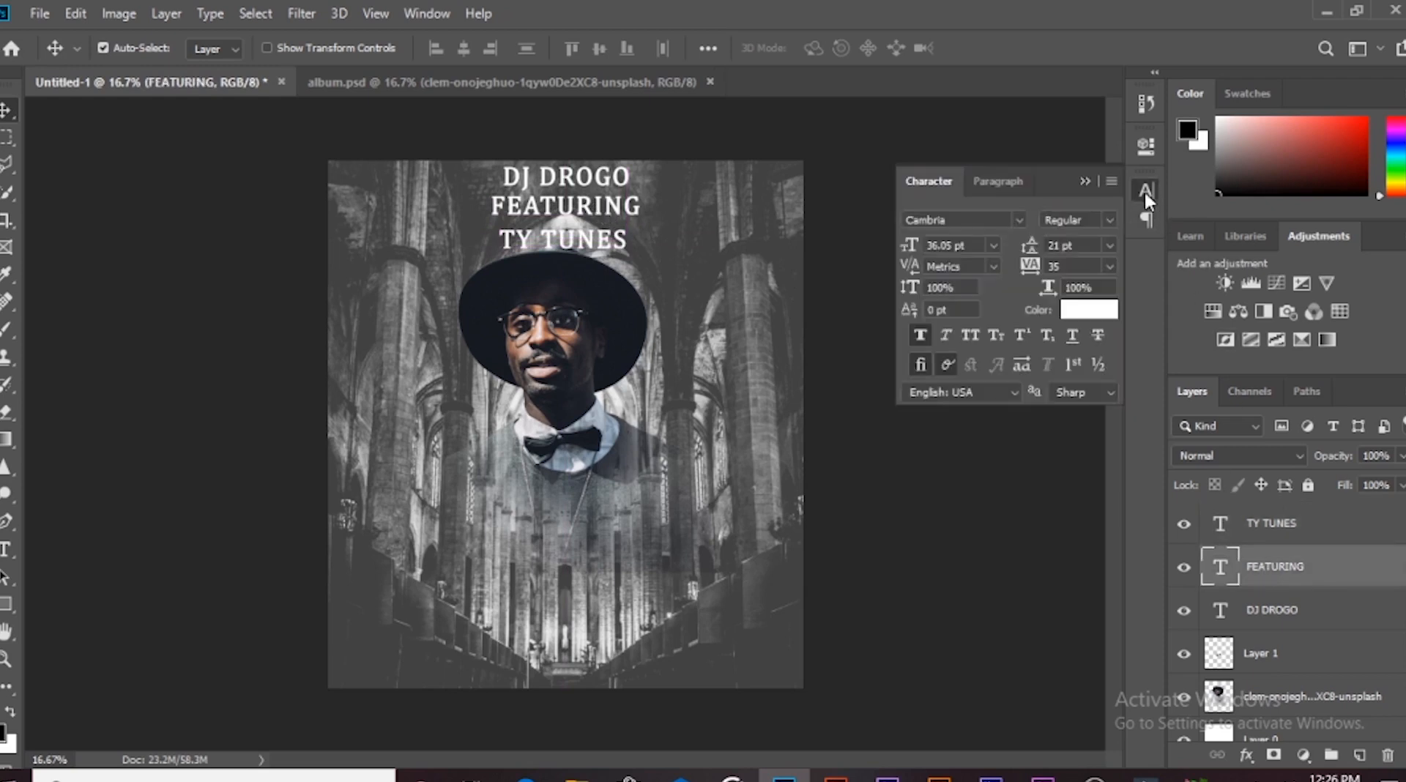
mouse_move(908, 245)
mouse_down()
mouse_move(887, 244)
mouse_move(927, 246)
mouse_up()
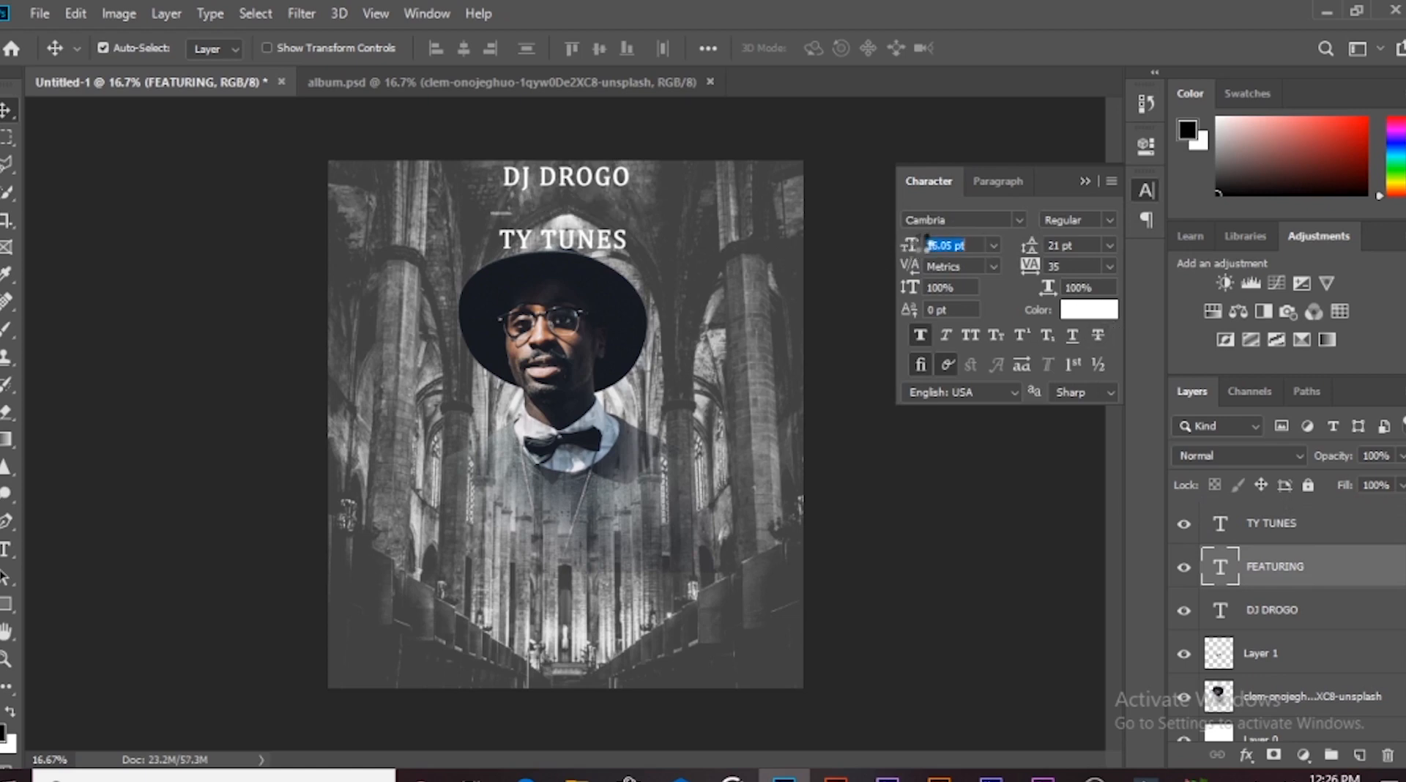
click(1100, 315)
text(000000)
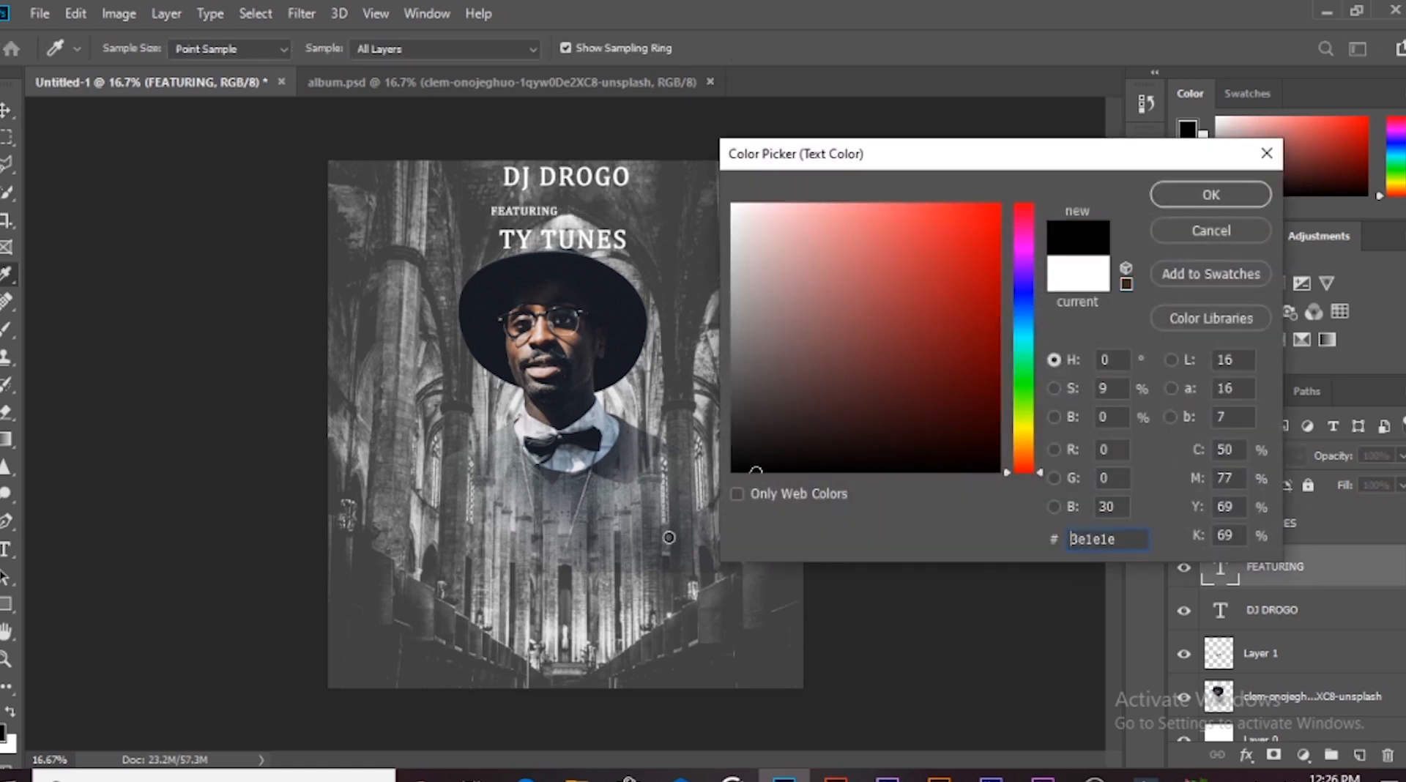
click(1210, 195)
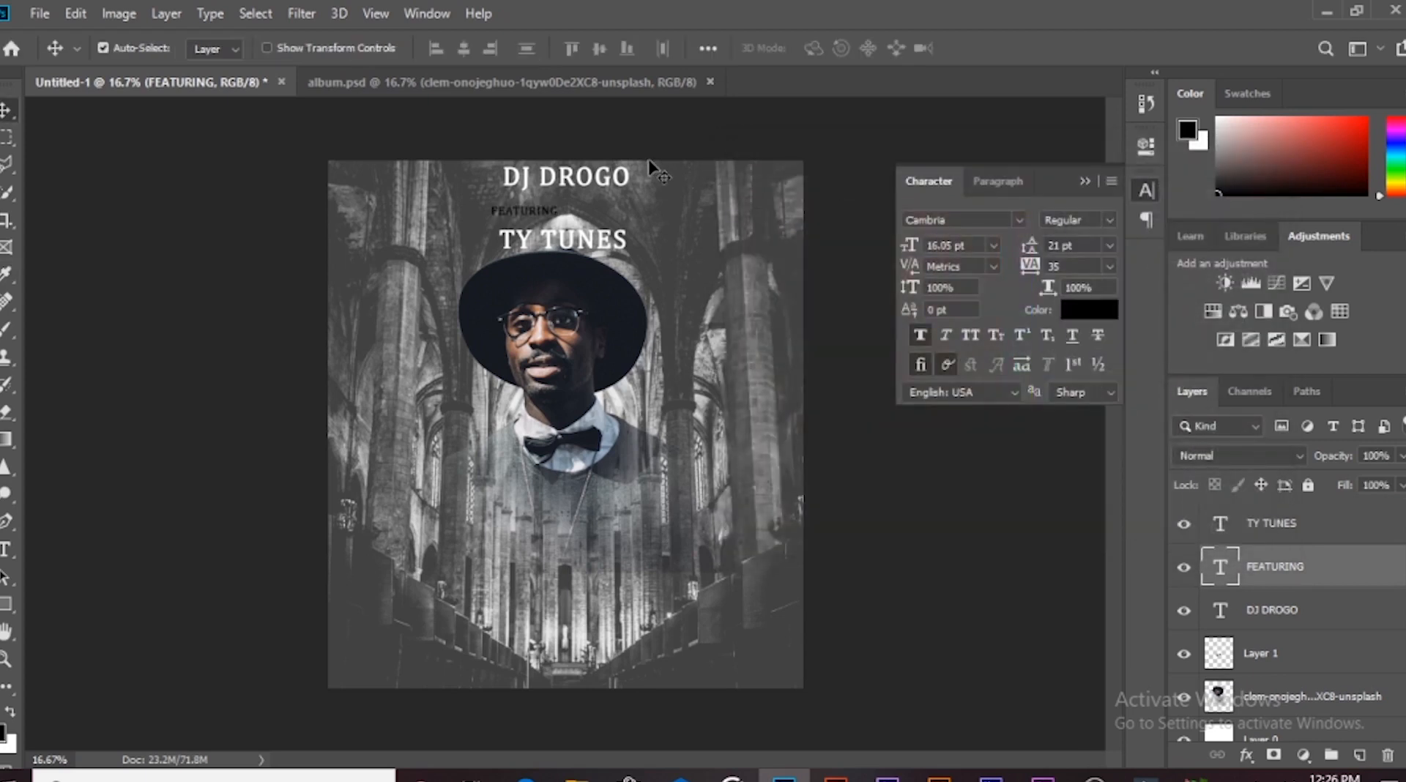
click(1083, 182)
drag(550, 219, 592, 228)
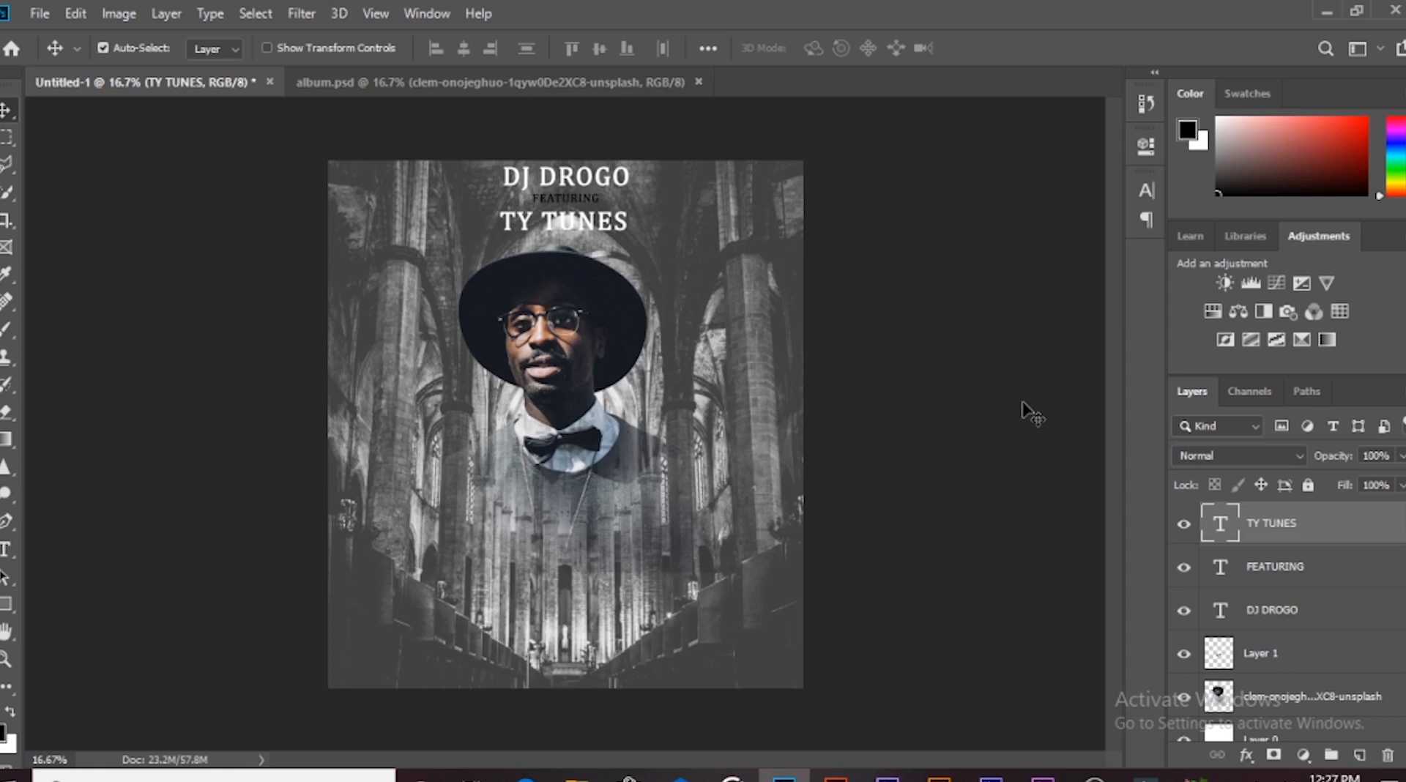
Add the white text A NEW PLACE in 36.05 pt Cambria on a separate layer and centre it in the poster's lower part
click(1363, 758)
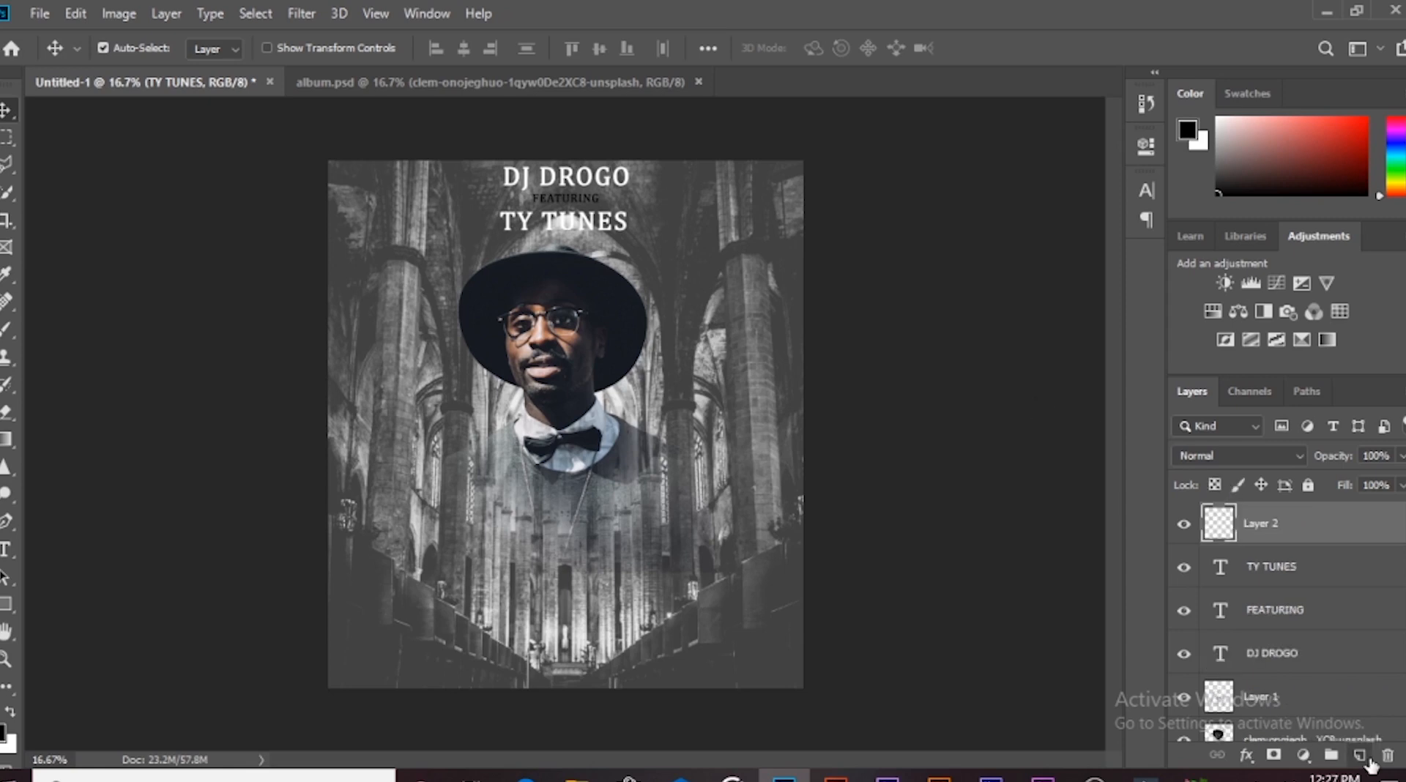
key(t)
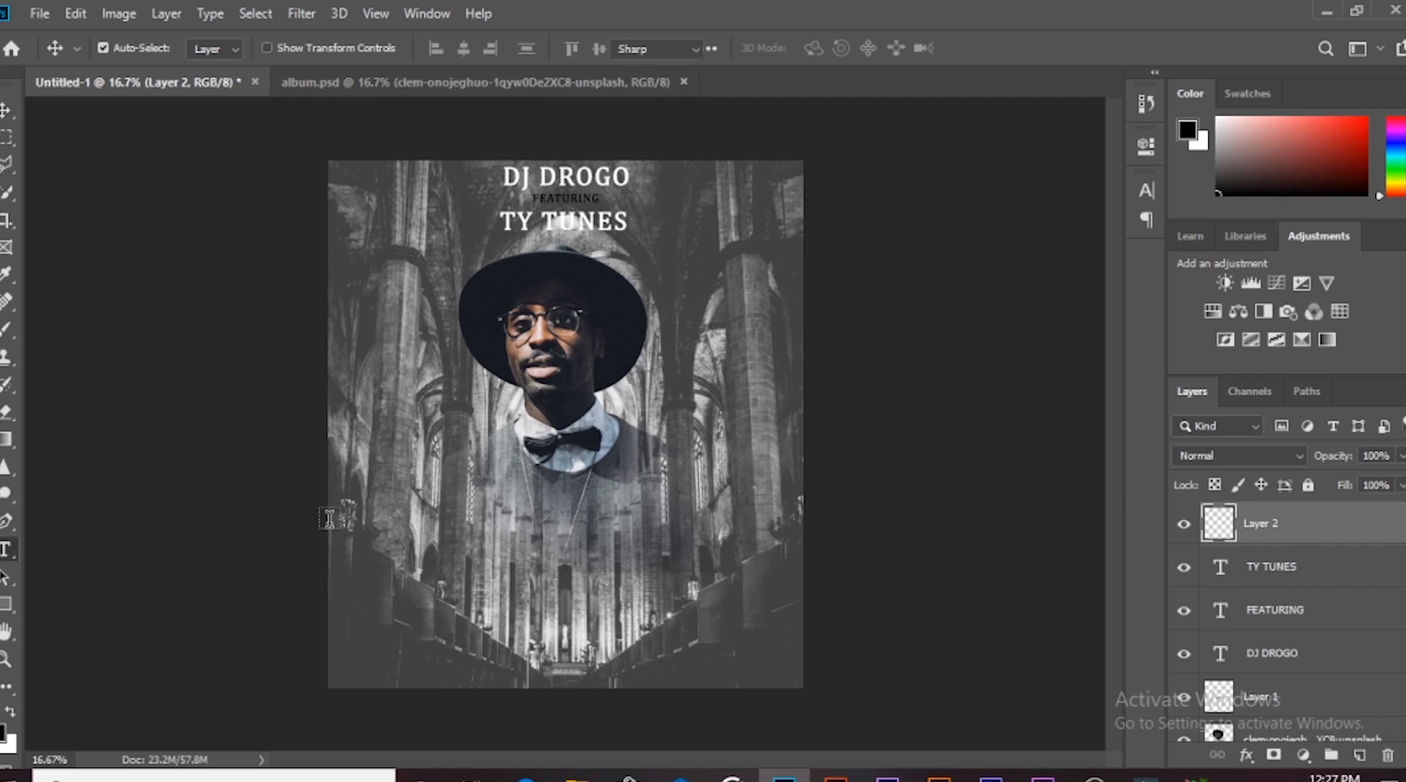
click(397, 599)
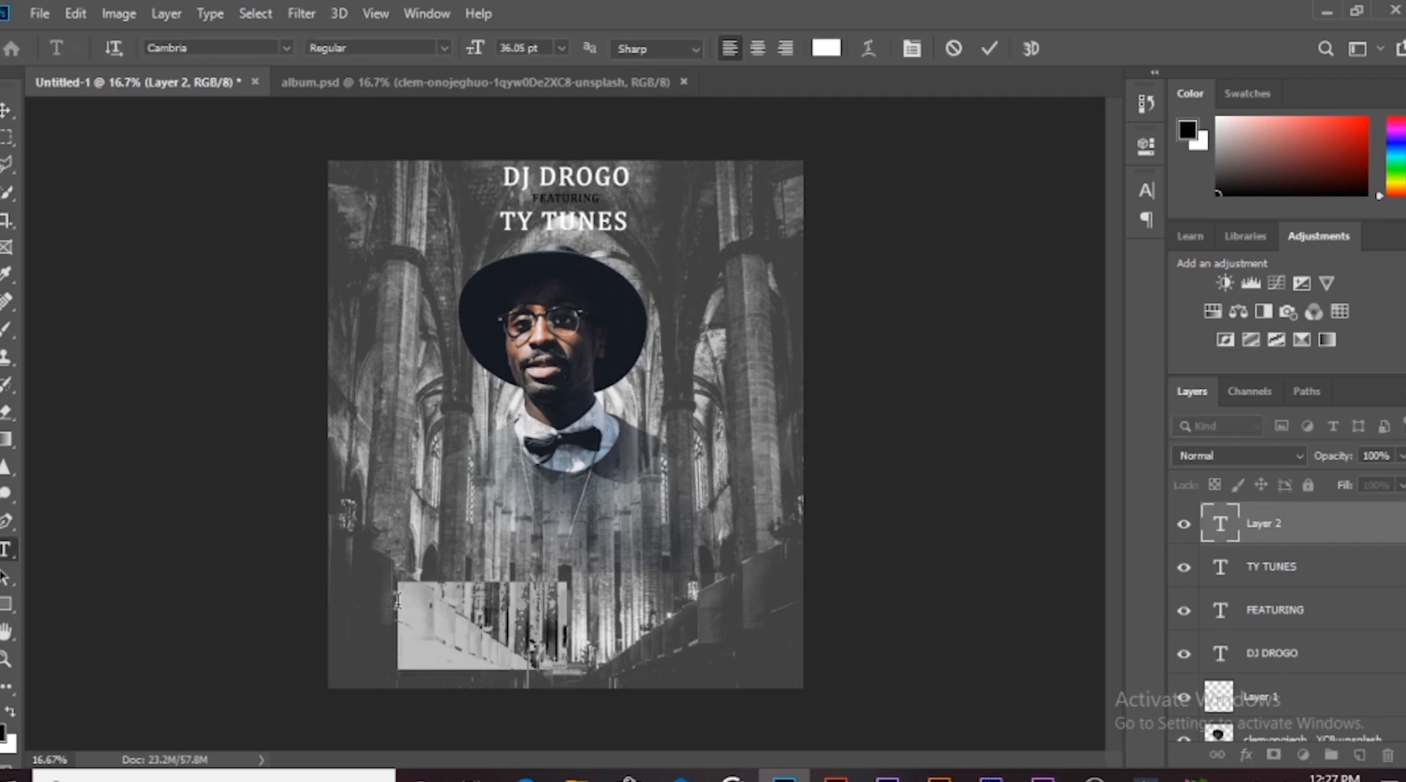
text(A)
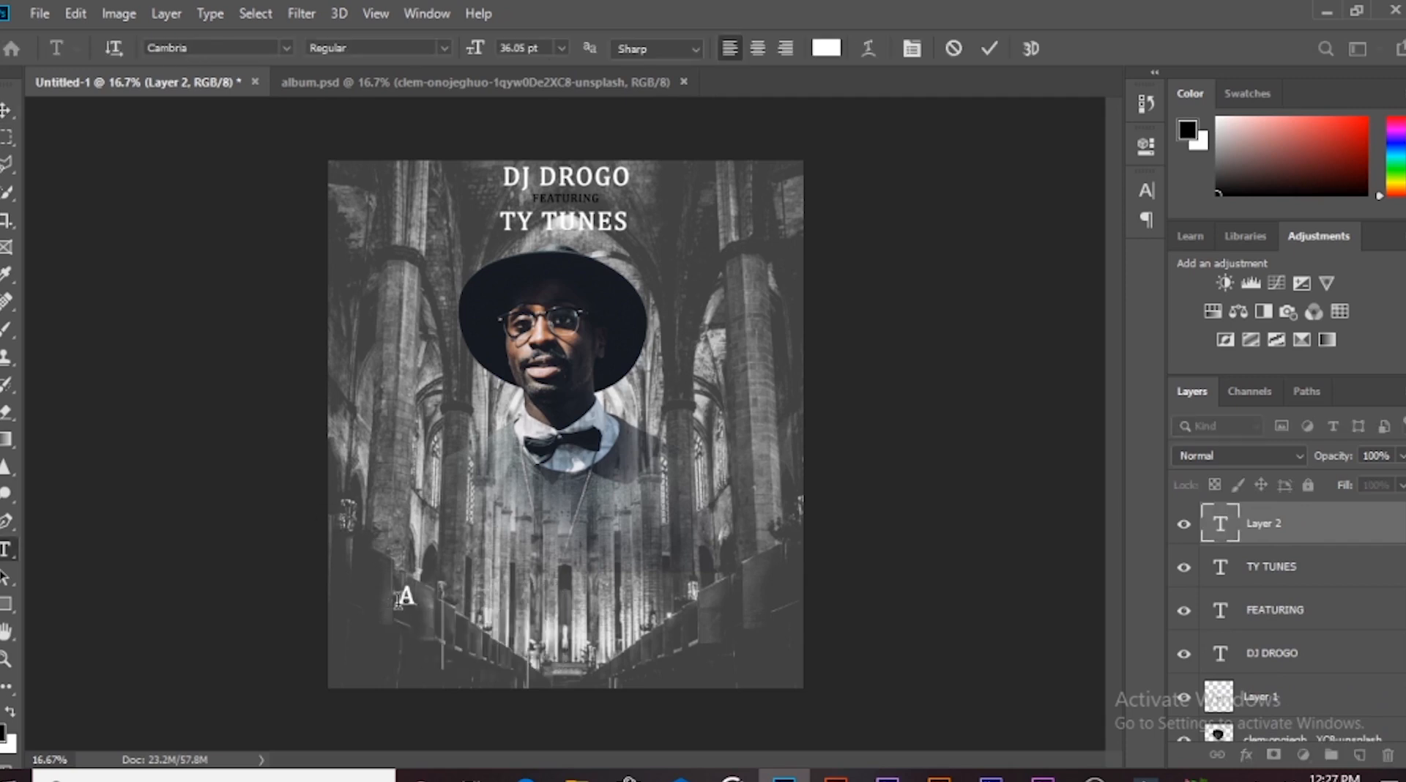
text( NEW PLACE)
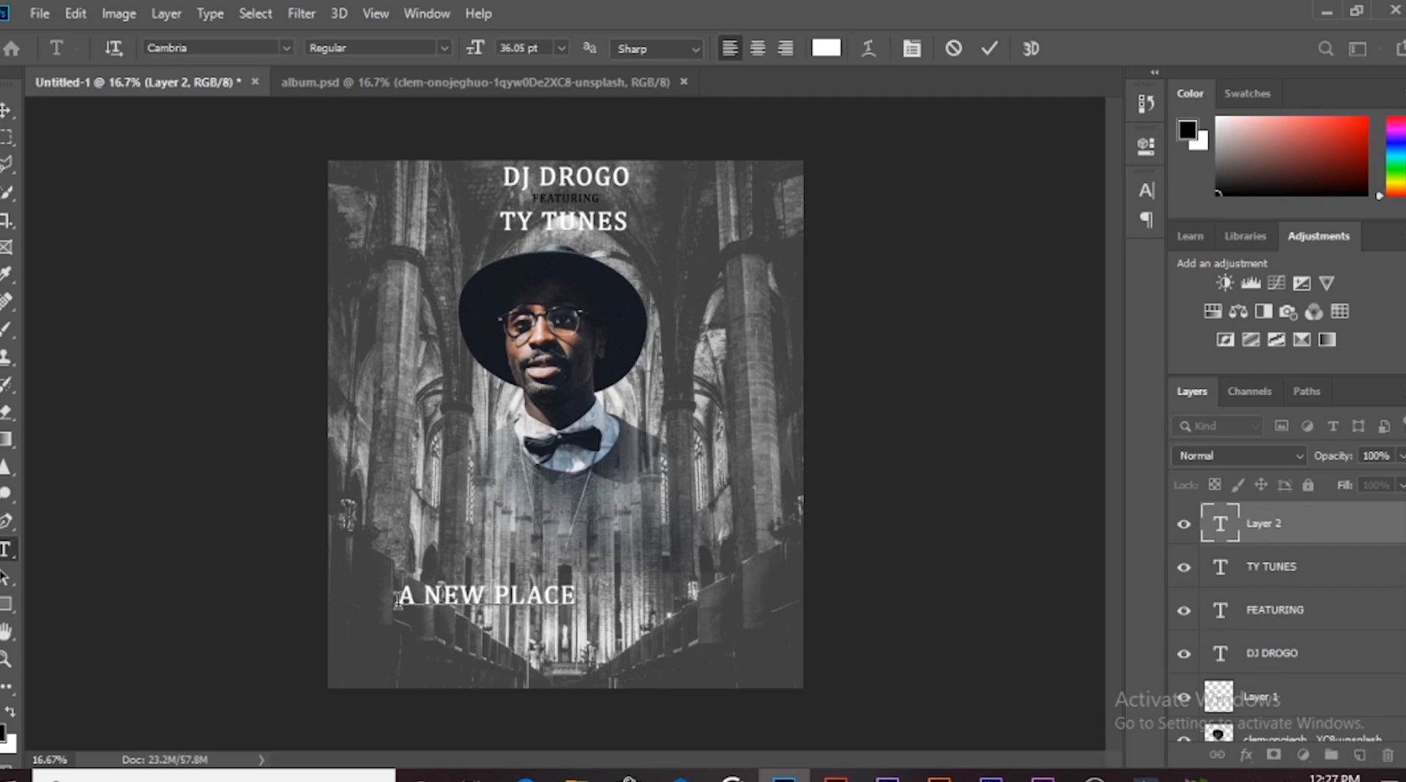
click(5, 115)
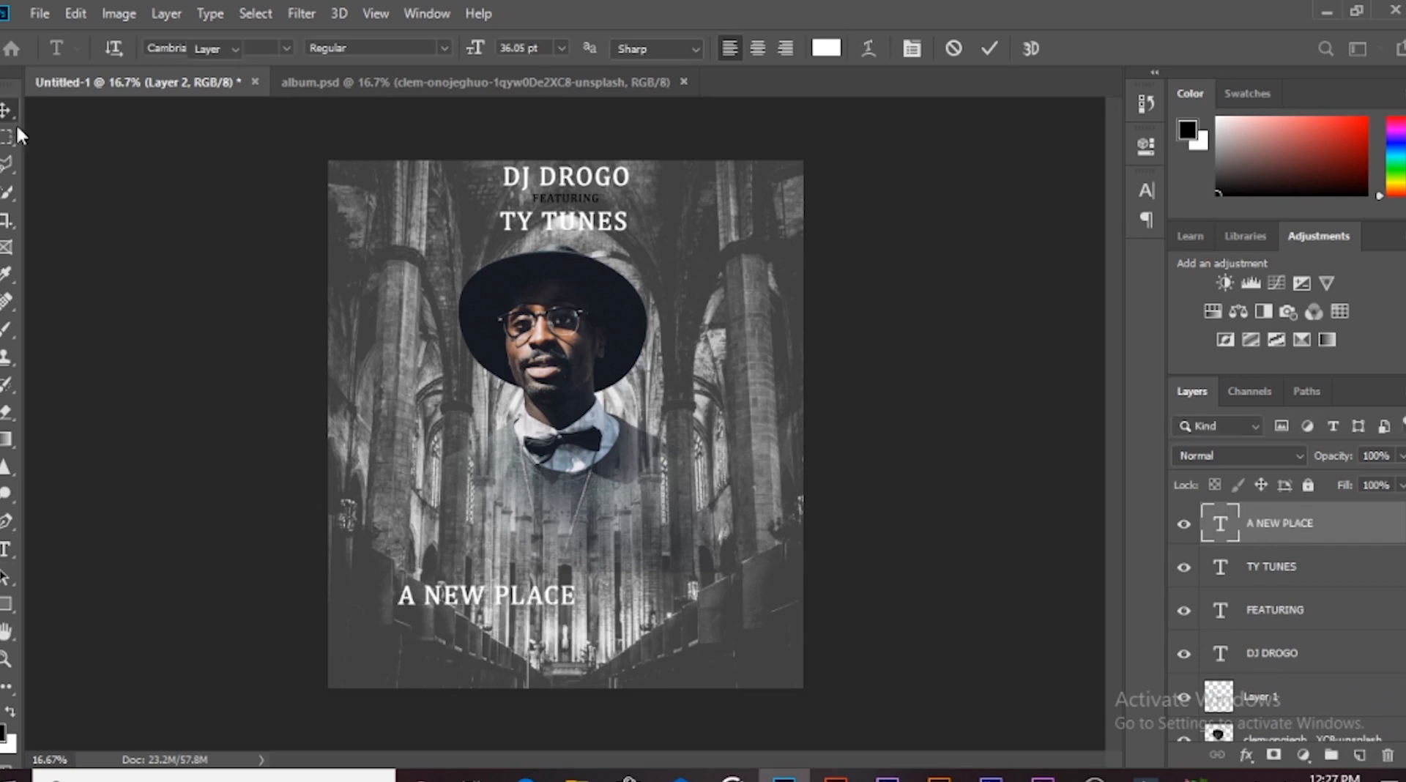
drag(472, 597, 564, 597)
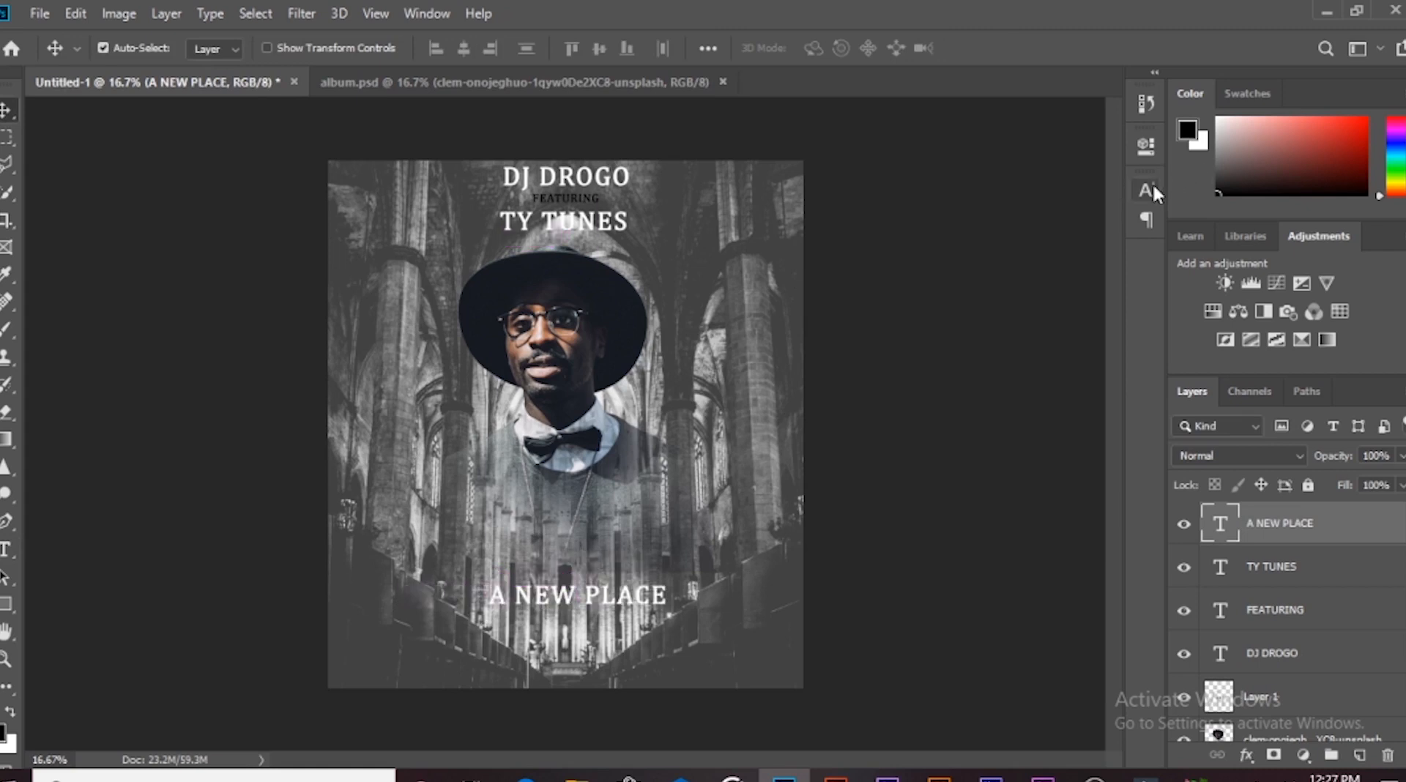
Change the A NEW PLACE text colour to black and nudge the line slightly left to align it under the portrait
click(1150, 187)
click(1079, 312)
text(000000)
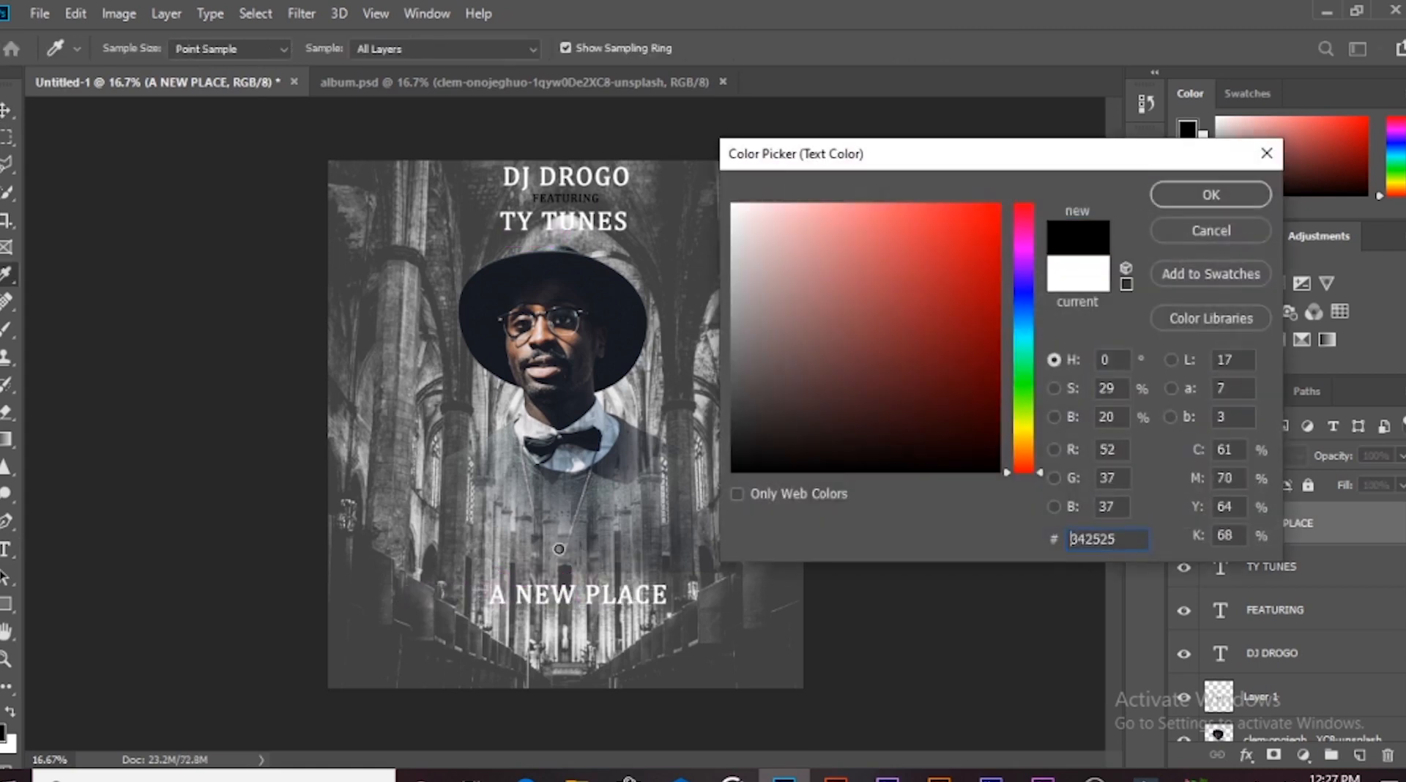
click(1188, 199)
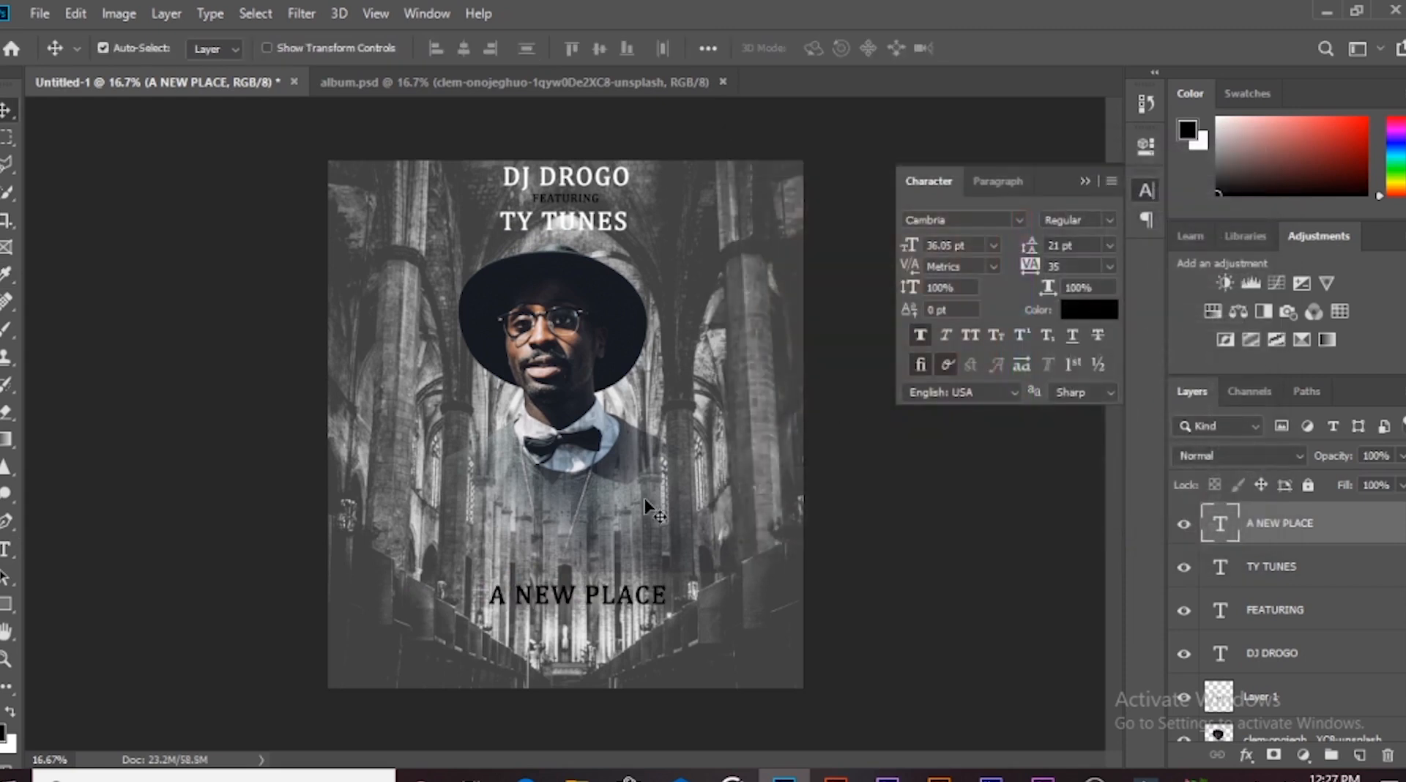
click(1082, 183)
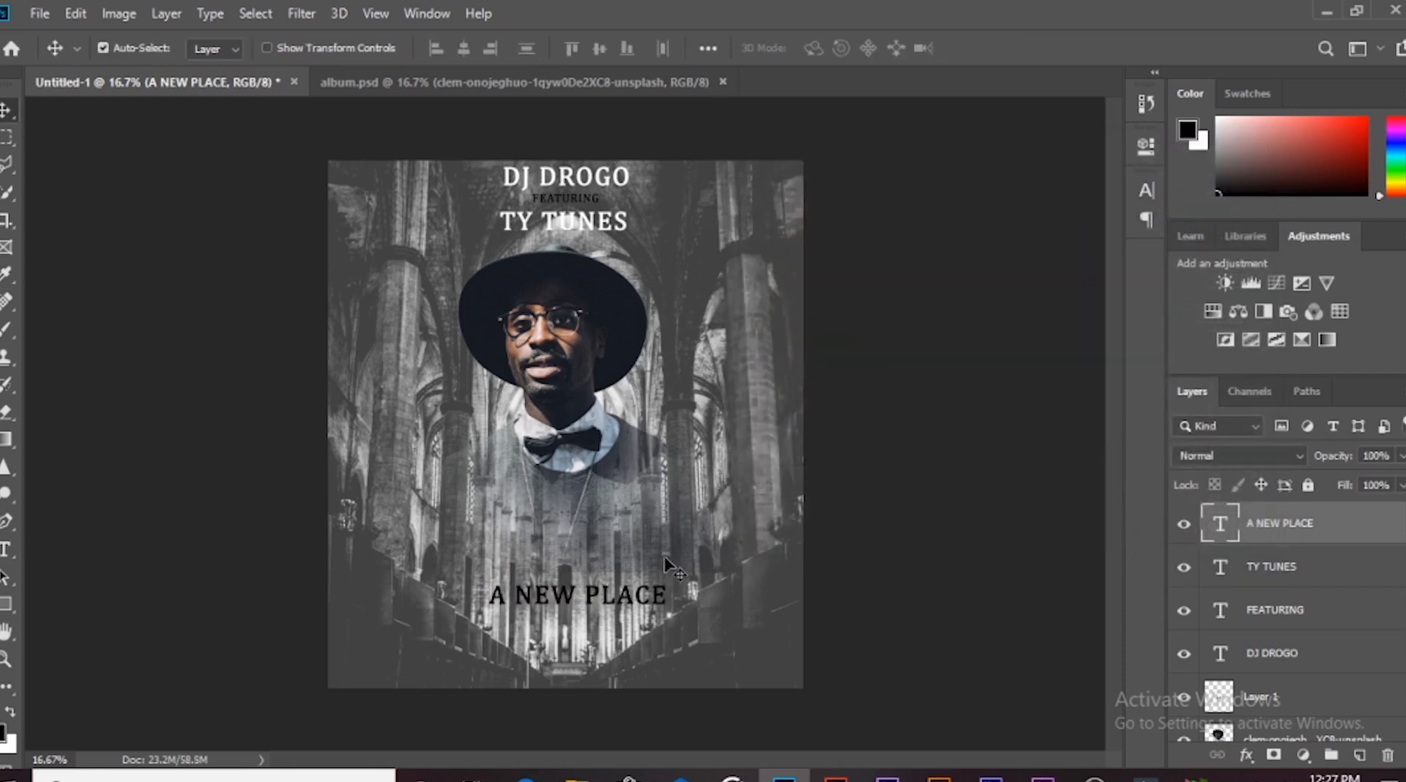
drag(645, 608, 641, 608)
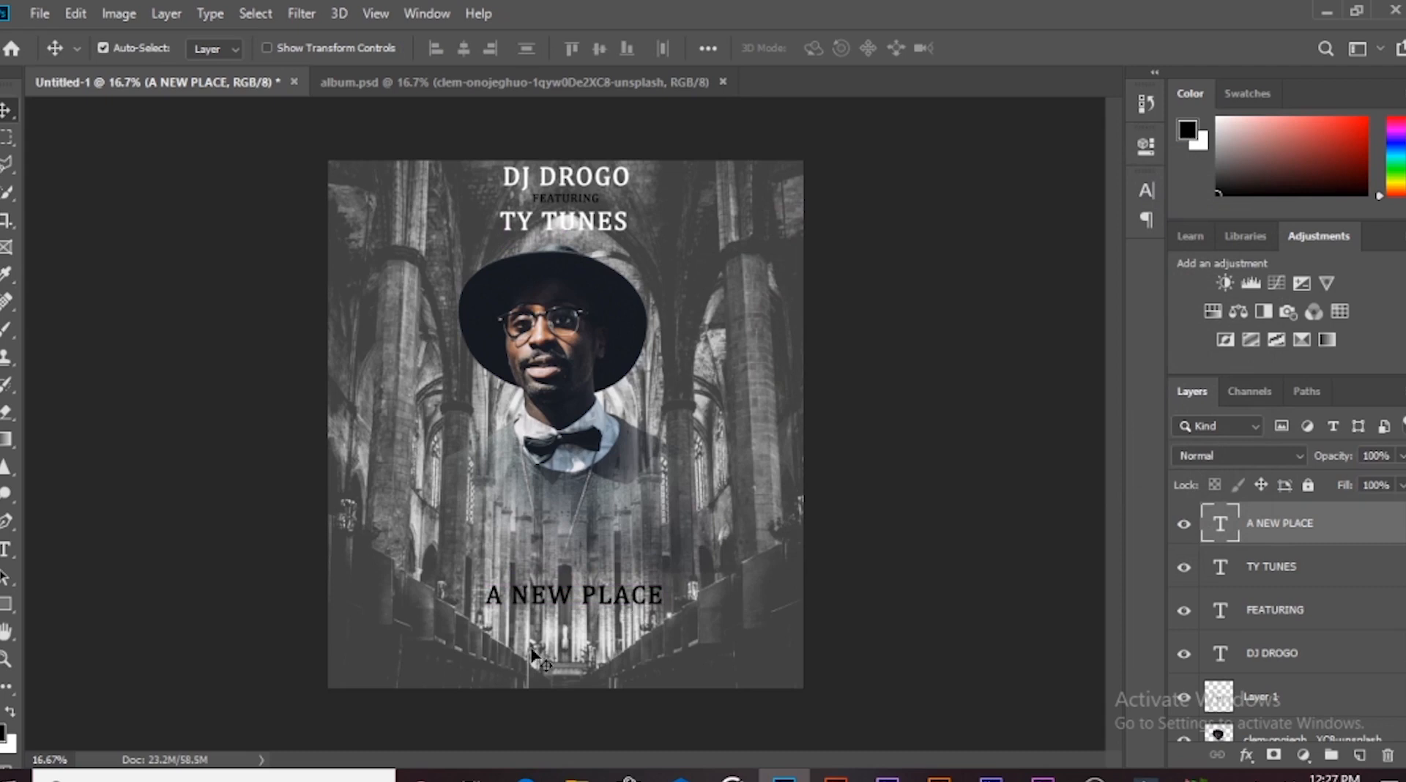
key(t)
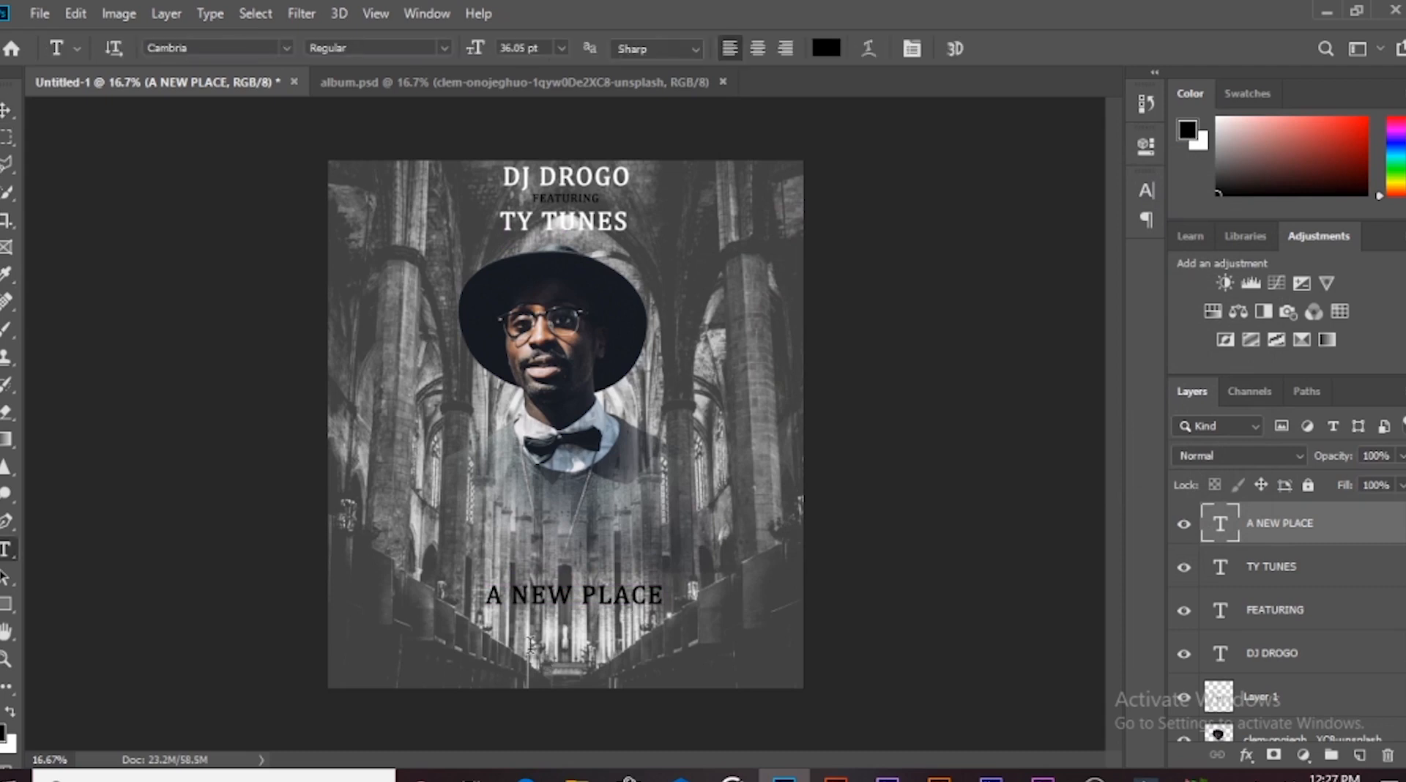
double_click(530, 644)
text(P)
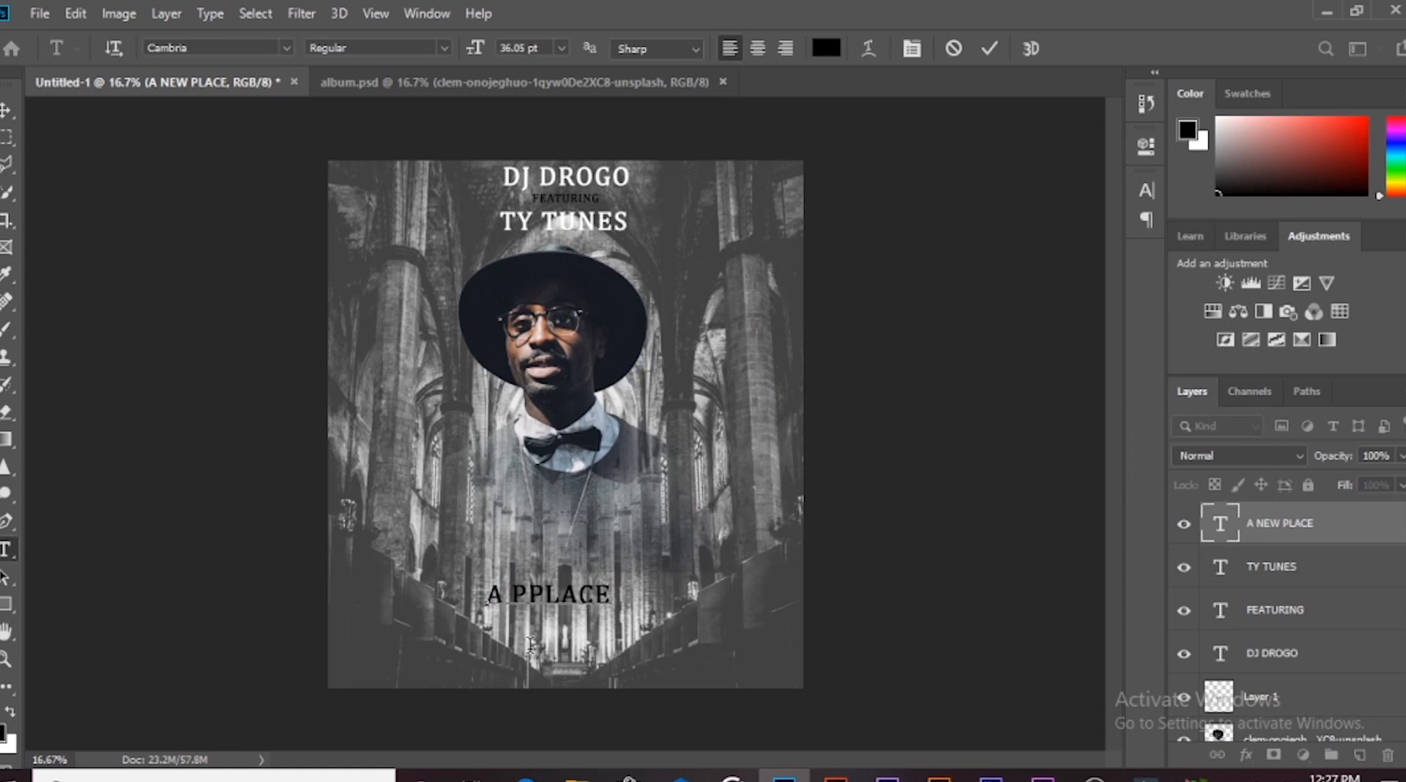
key(Escape)
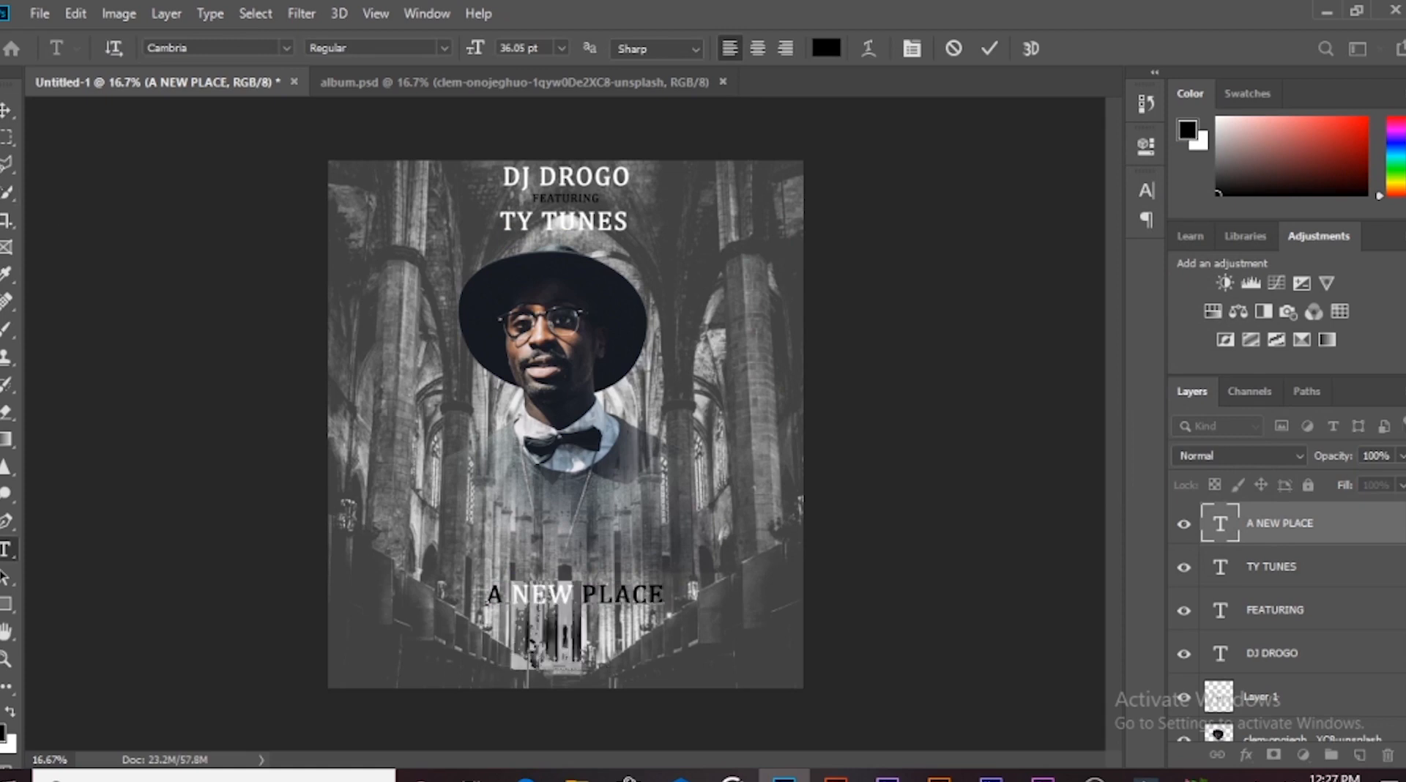
click(6, 112)
Add a separate black text layer reading PROD BY JAVART and place it directly below A NEW PLACE
key(t)
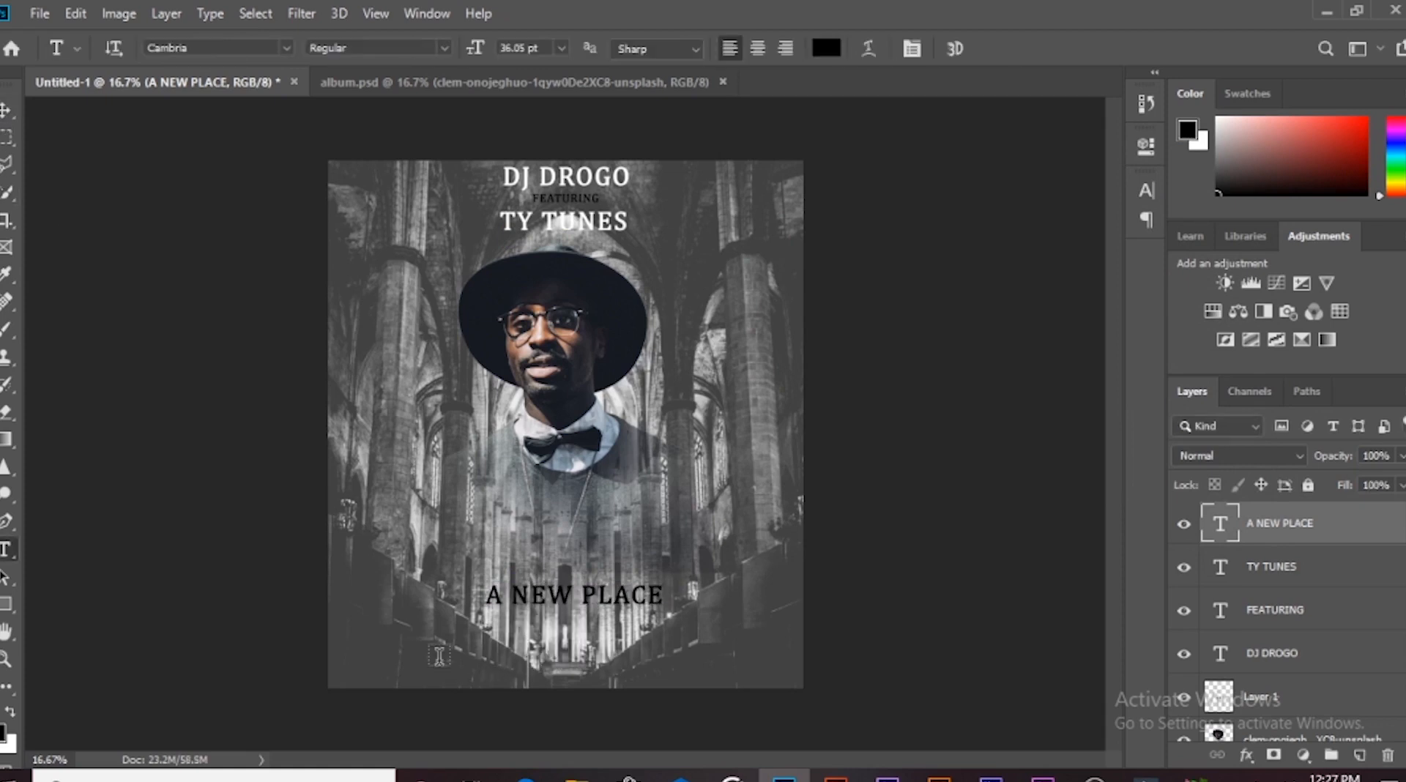
click(389, 450)
text(PROD BY)
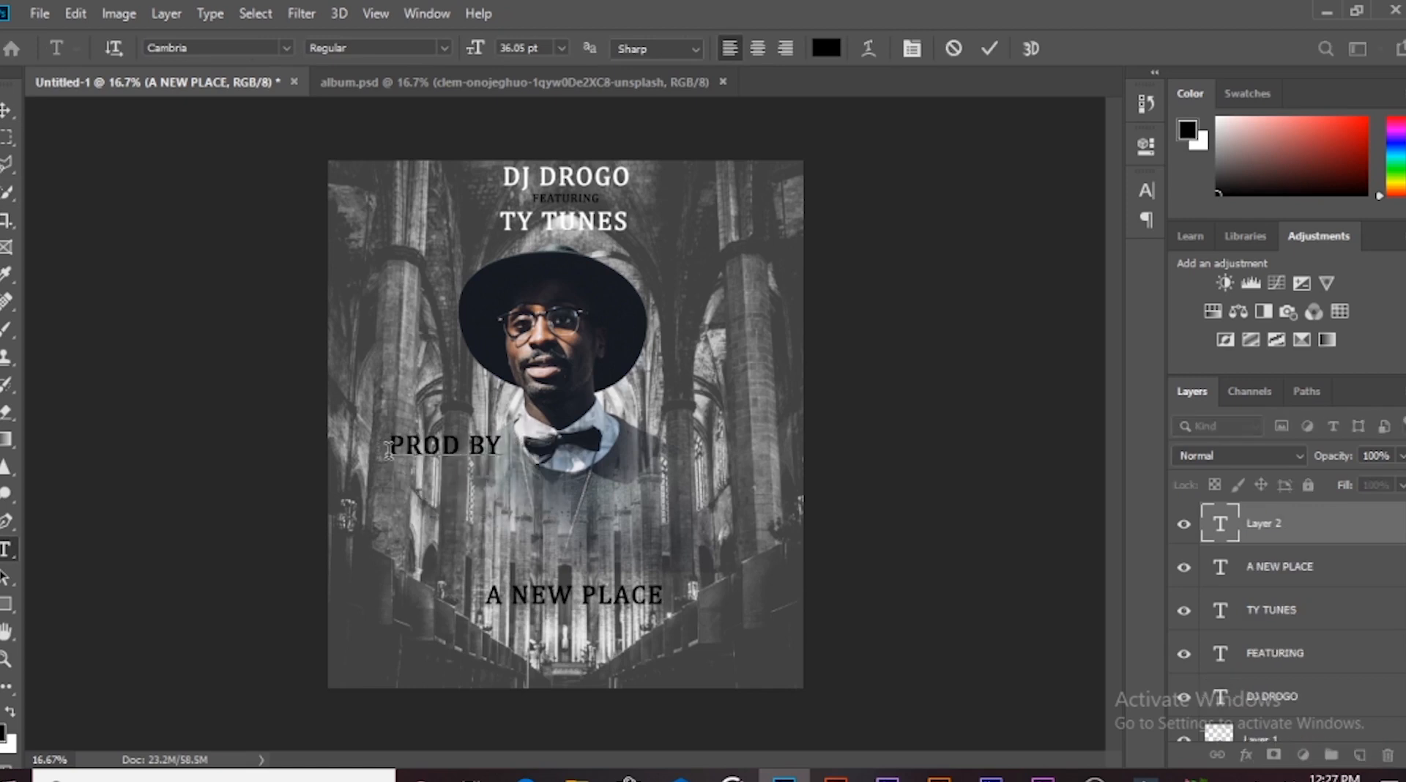
text( JAVART)
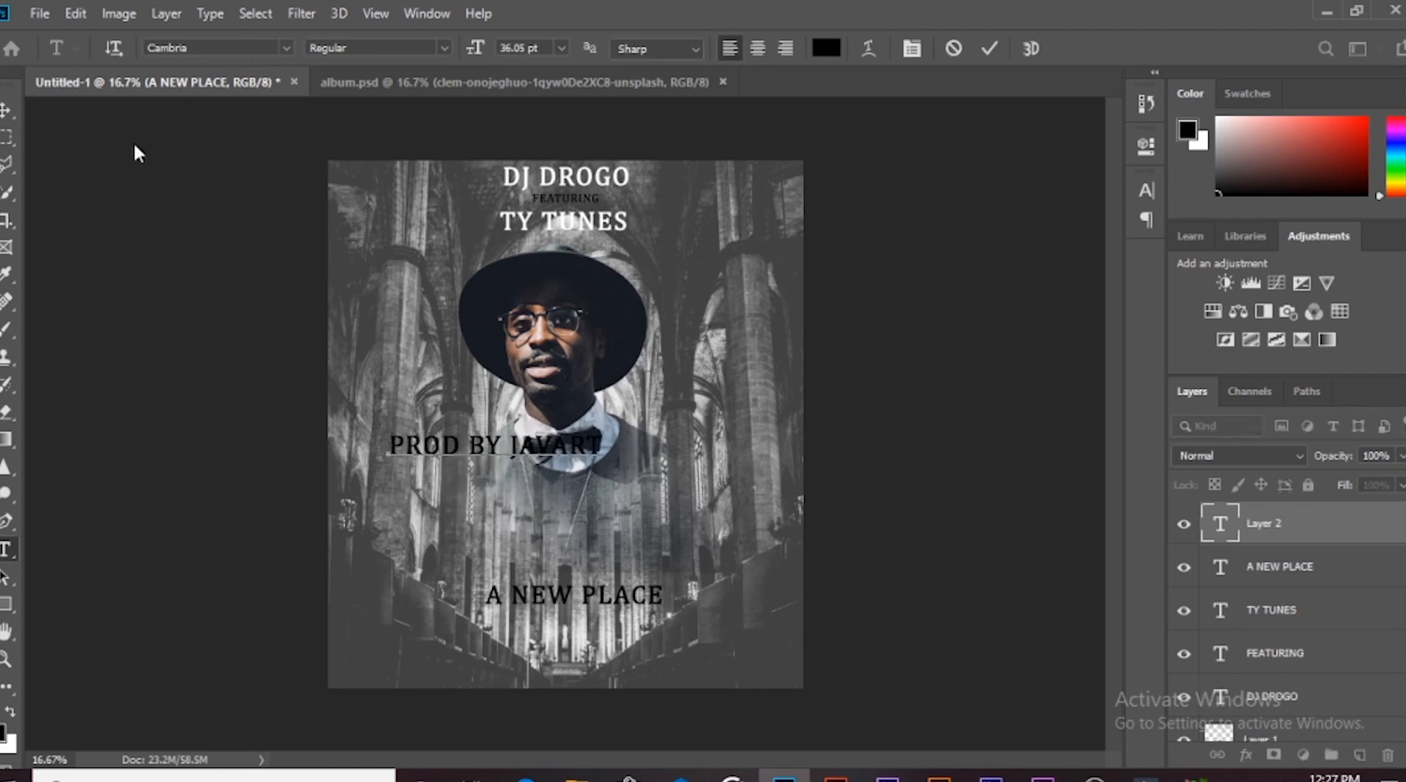
click(7, 110)
drag(571, 453, 640, 632)
Set the PROD BY JAVART text to 17.05 pt and centre it closely beneath A NEW PLACE
click(1146, 189)
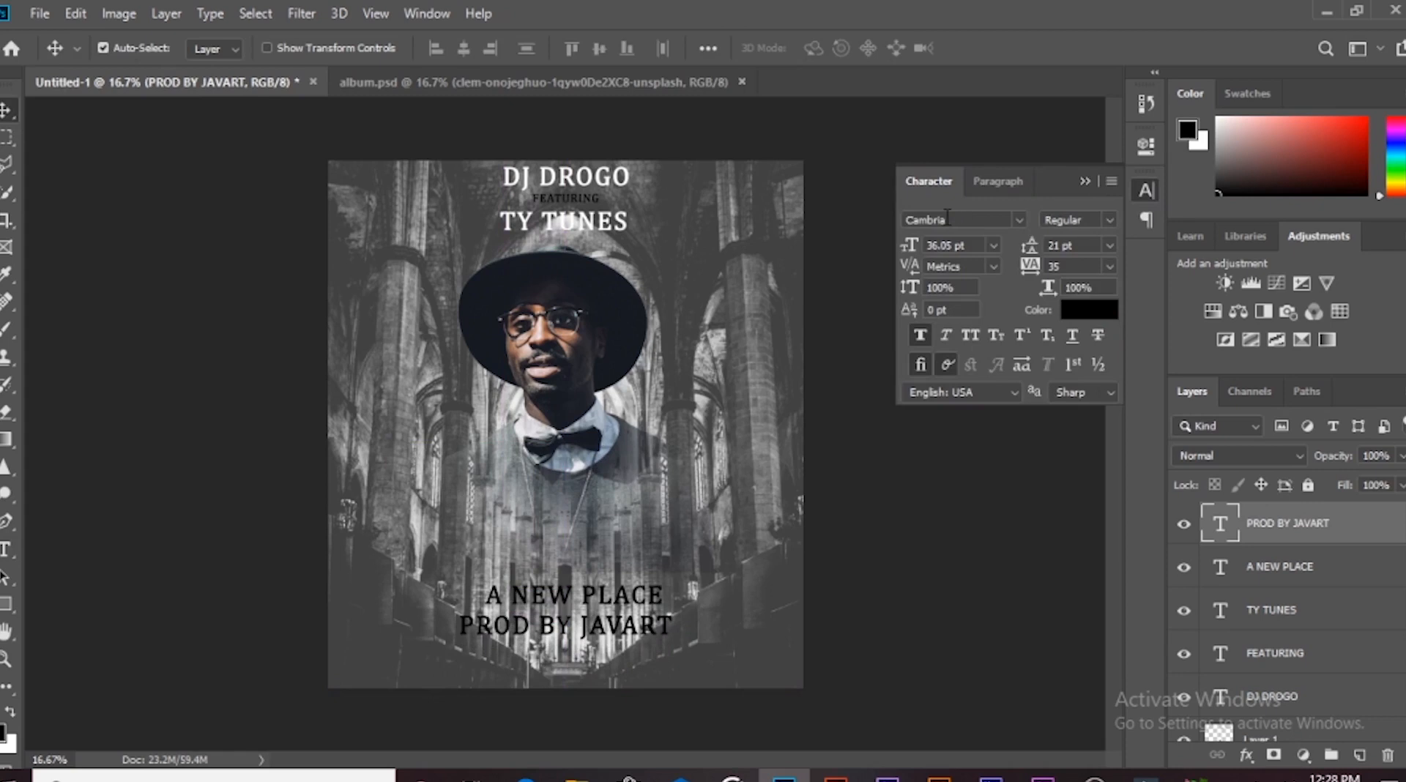
drag(919, 245, 890, 244)
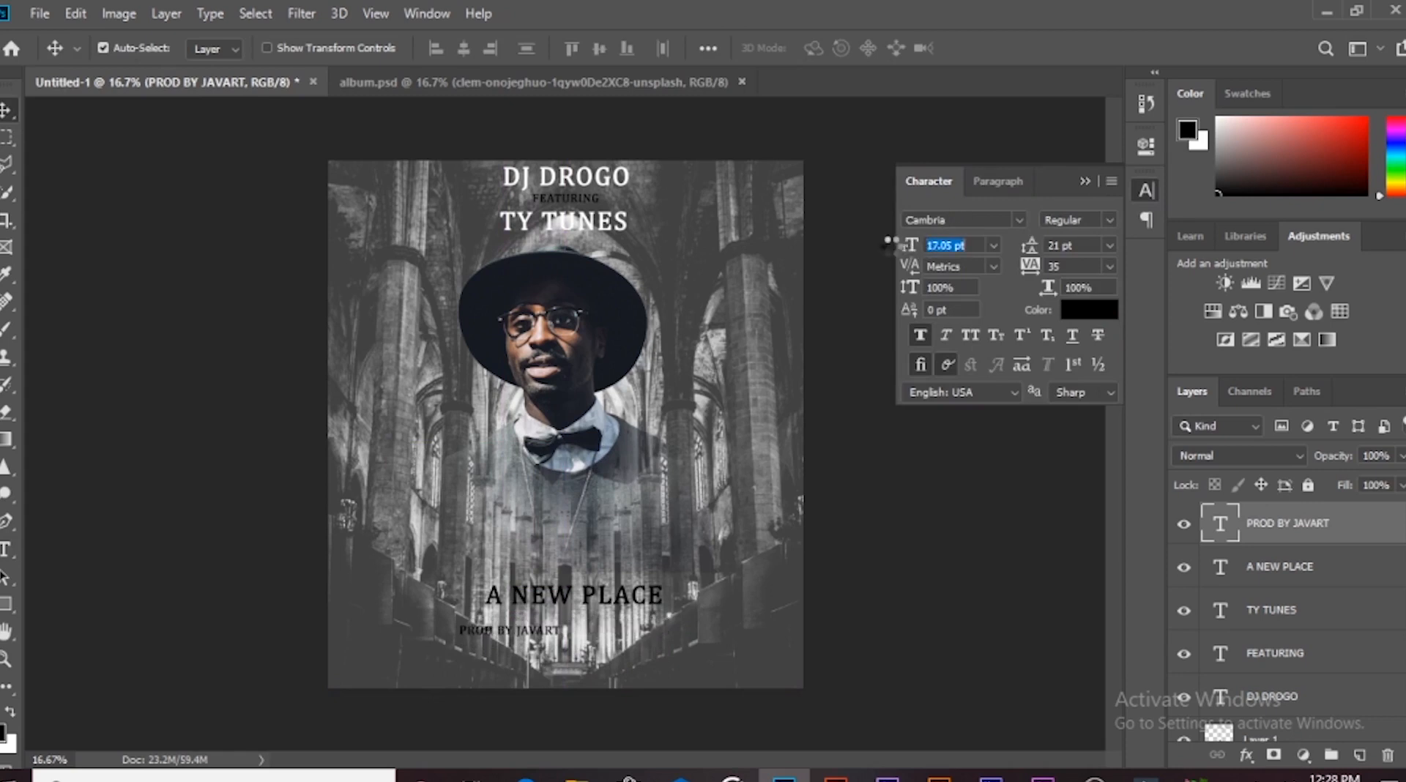
click(1090, 180)
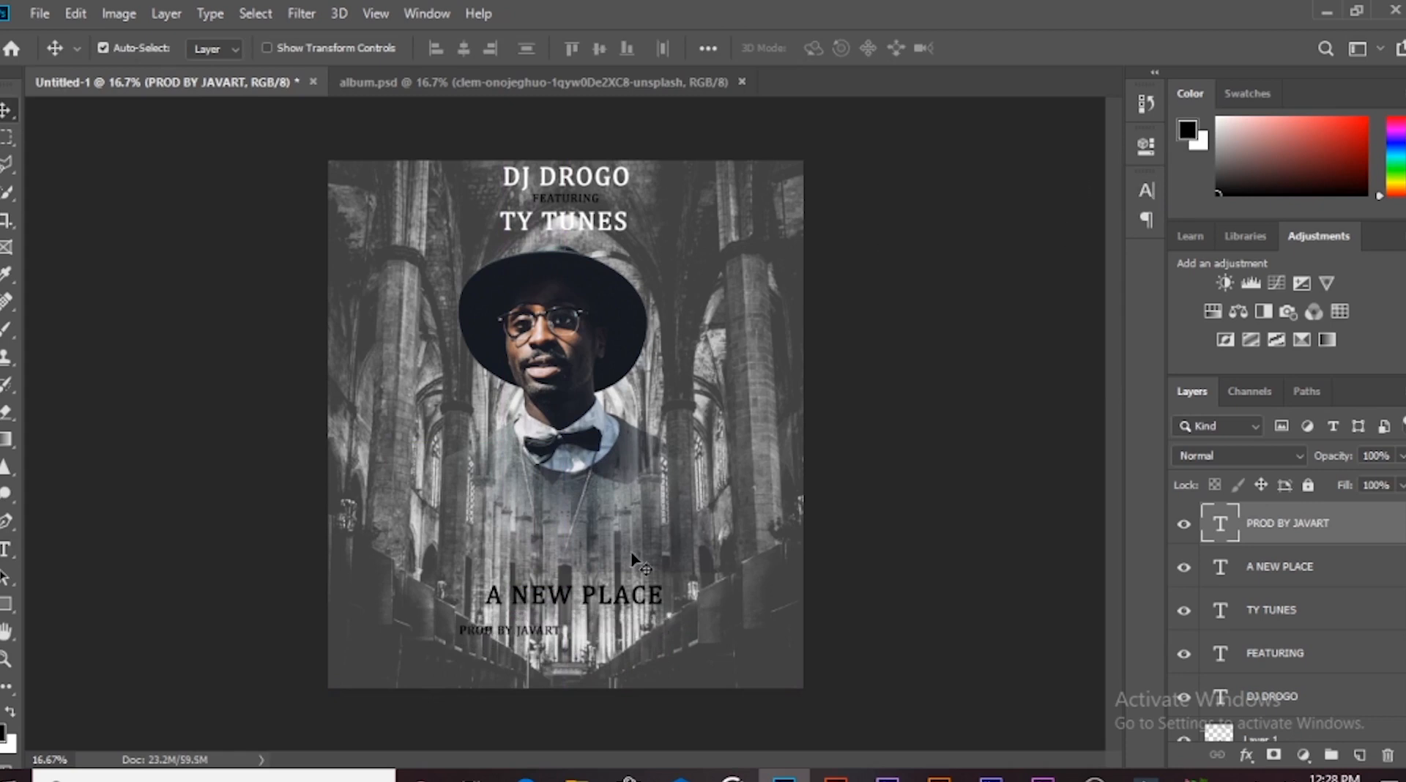
drag(540, 635, 607, 610)
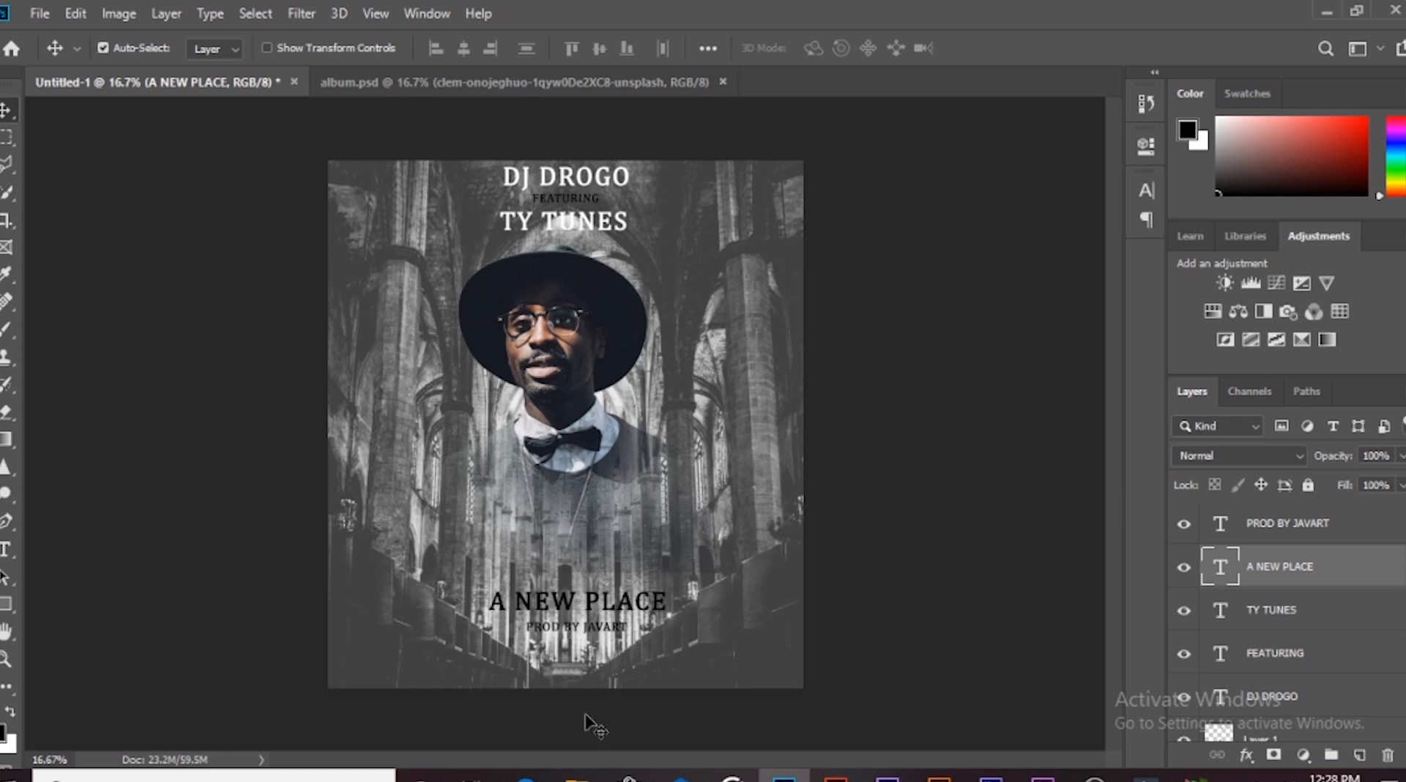
click(579, 774)
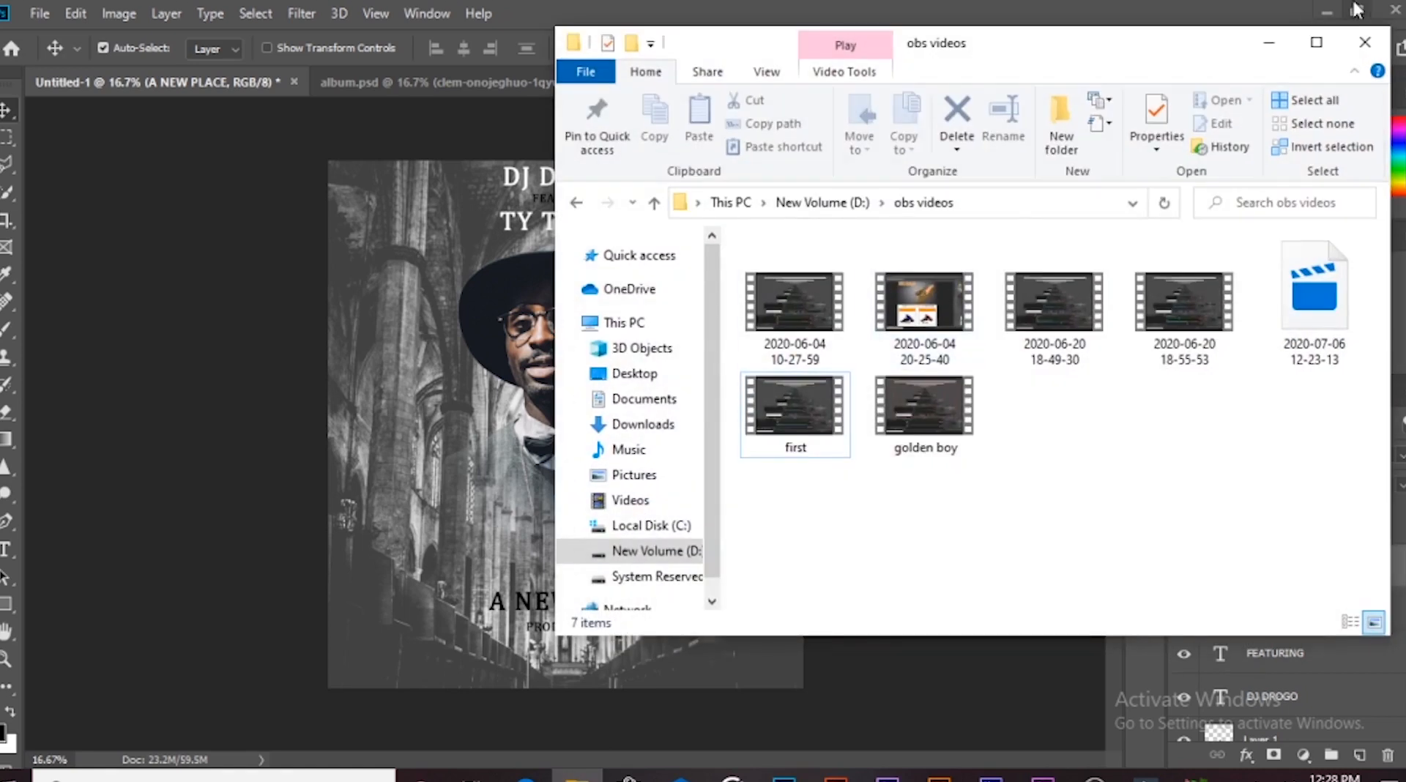
click(1268, 42)
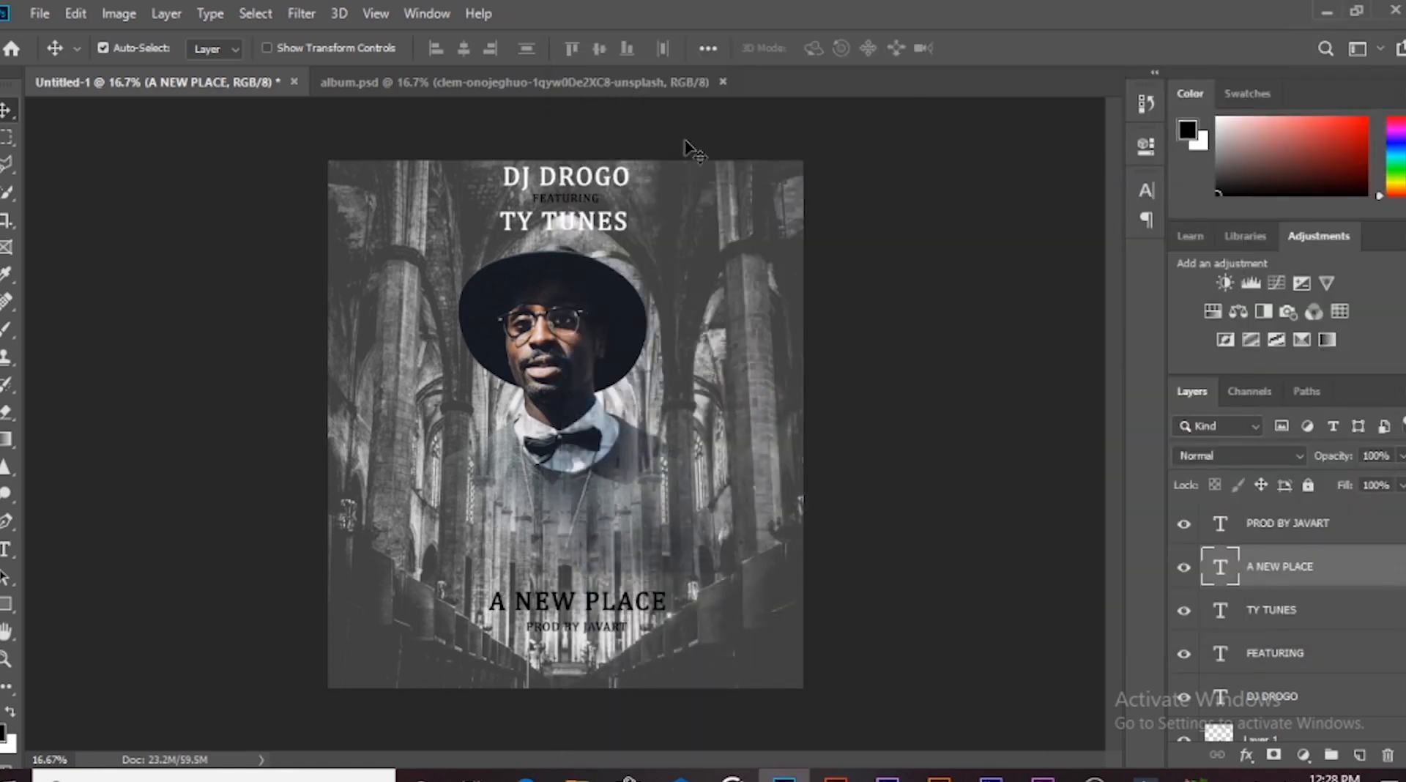
Place the image final javarrrttt logo from the album cover folder as an embedded file and position it near the poster's lower-left corner
click(40, 13)
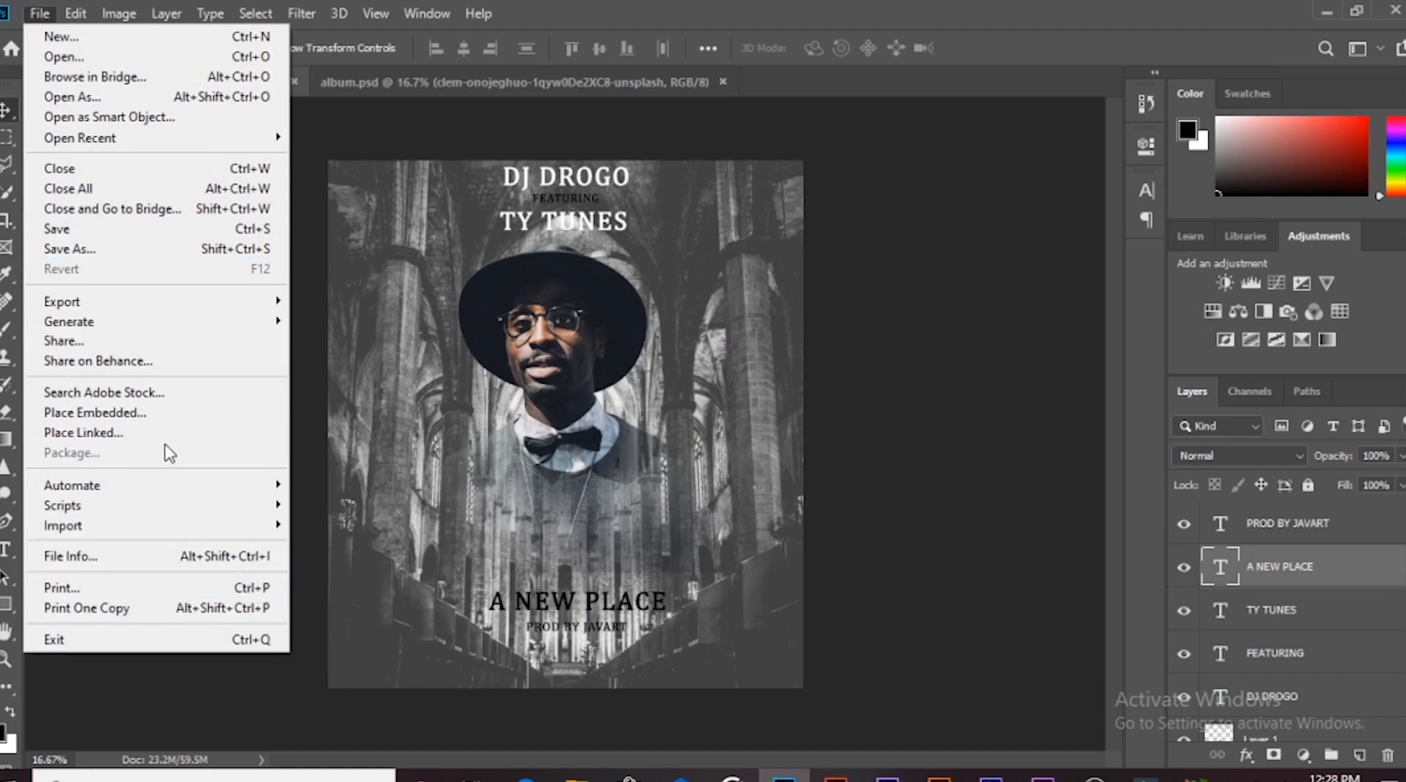
click(165, 413)
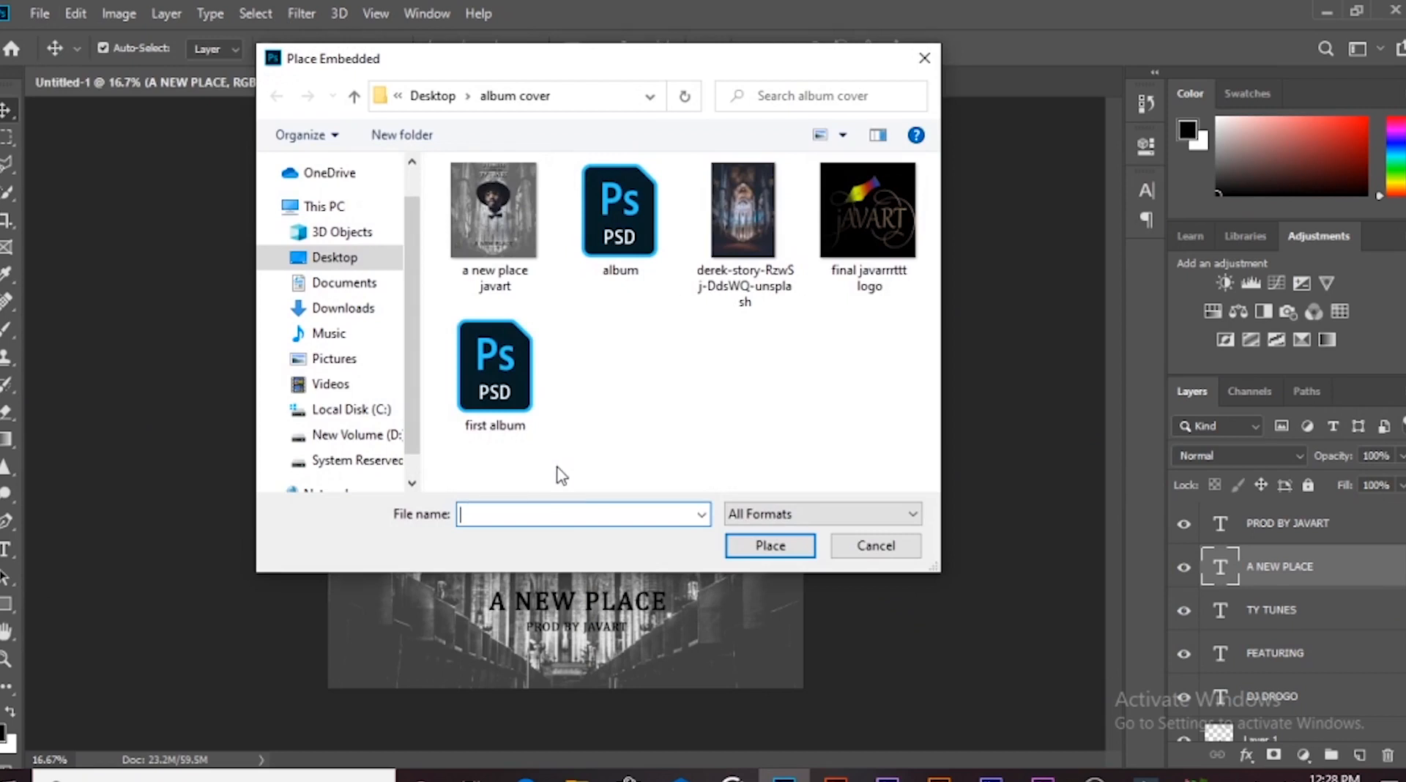
double_click(850, 275)
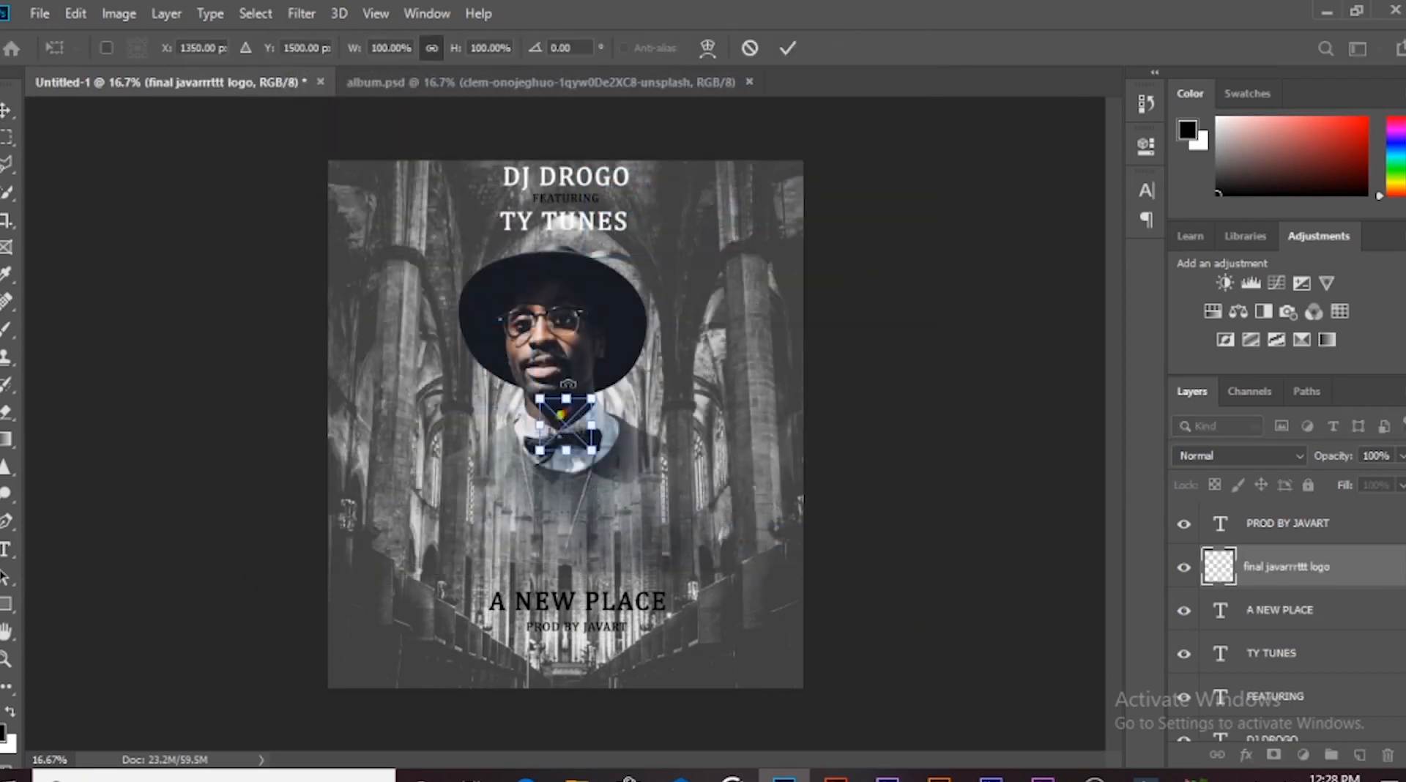
drag(578, 434, 375, 625)
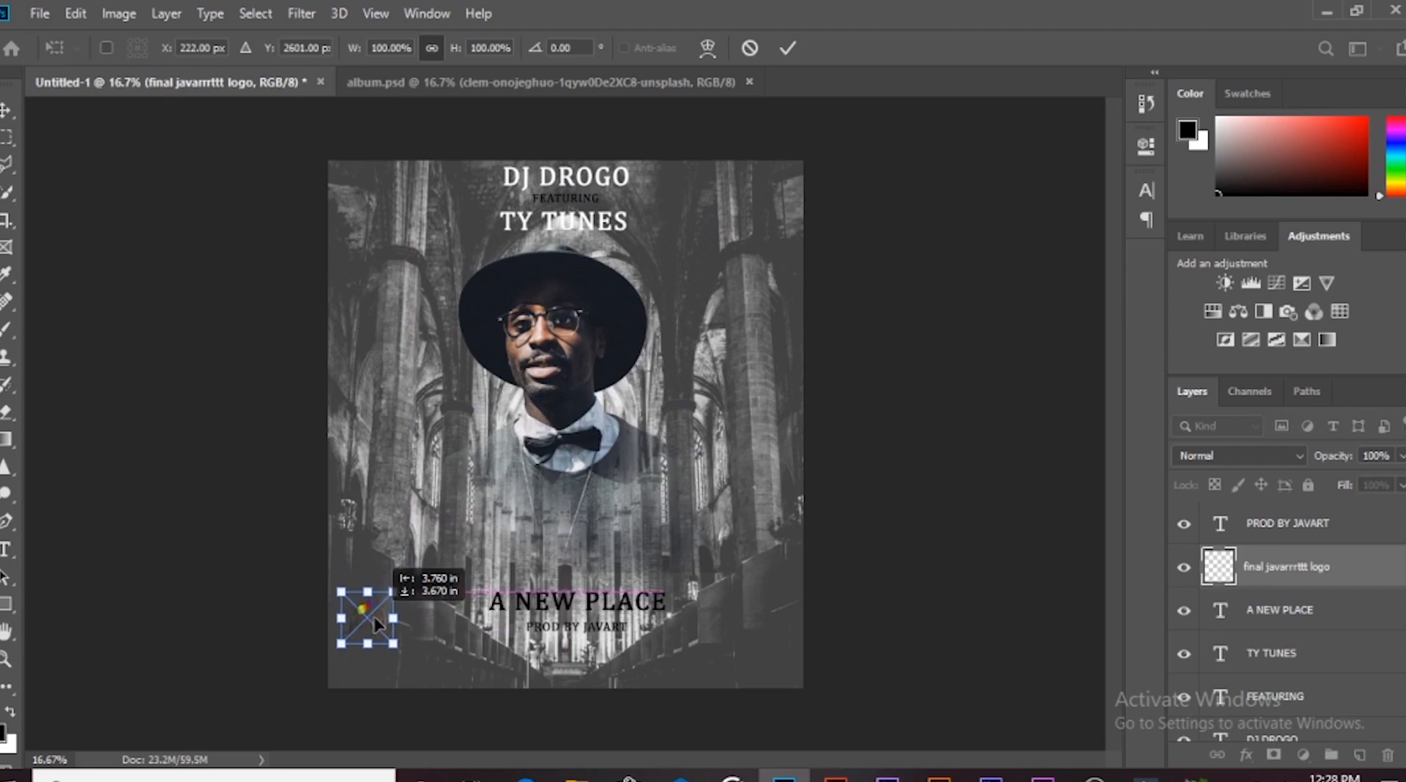
key(Return)
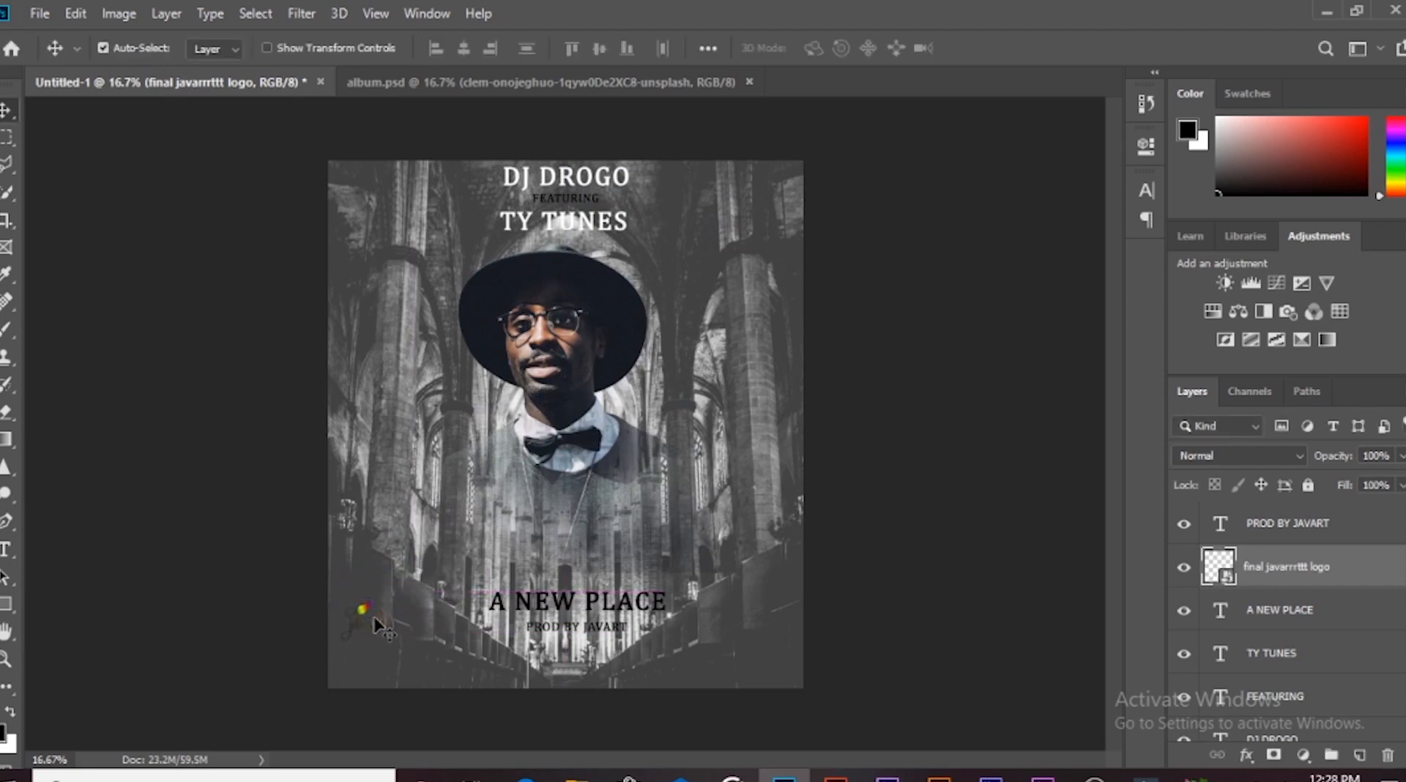